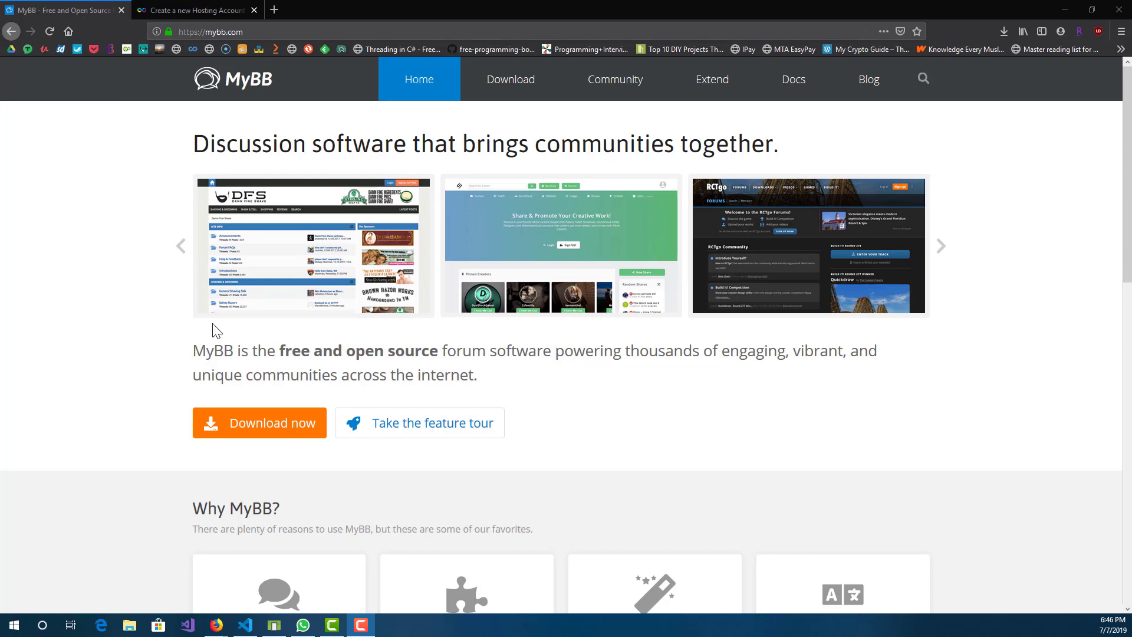
# Download and save the MyBB 1.8.21 zip package, confirming it in the downloads list.
pyautogui.click(263, 434)
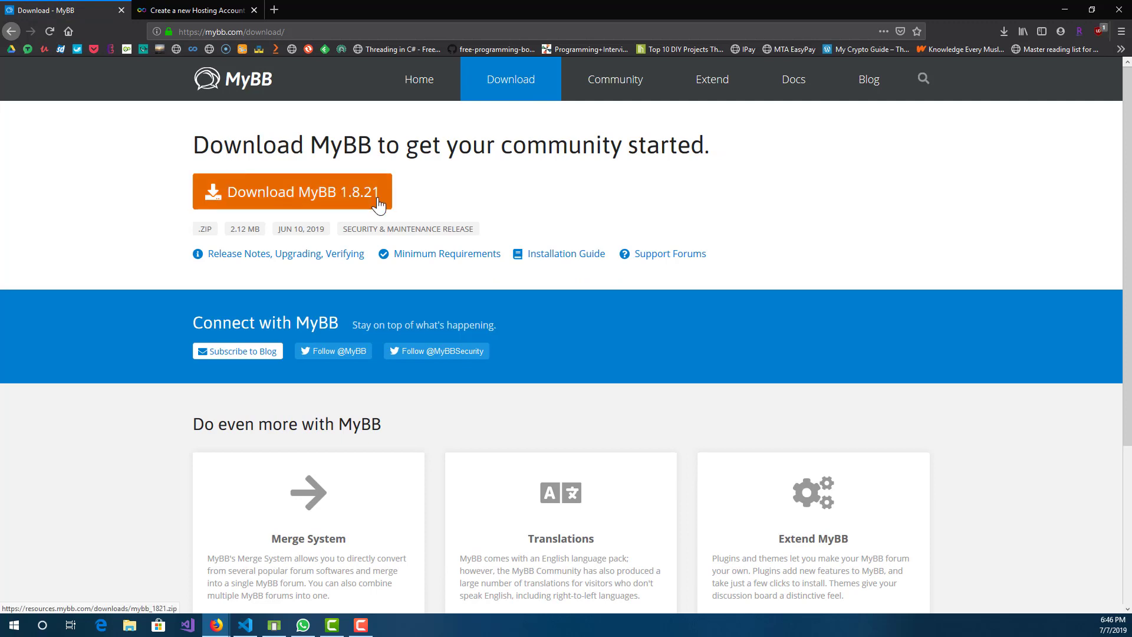
pyautogui.click(340, 198)
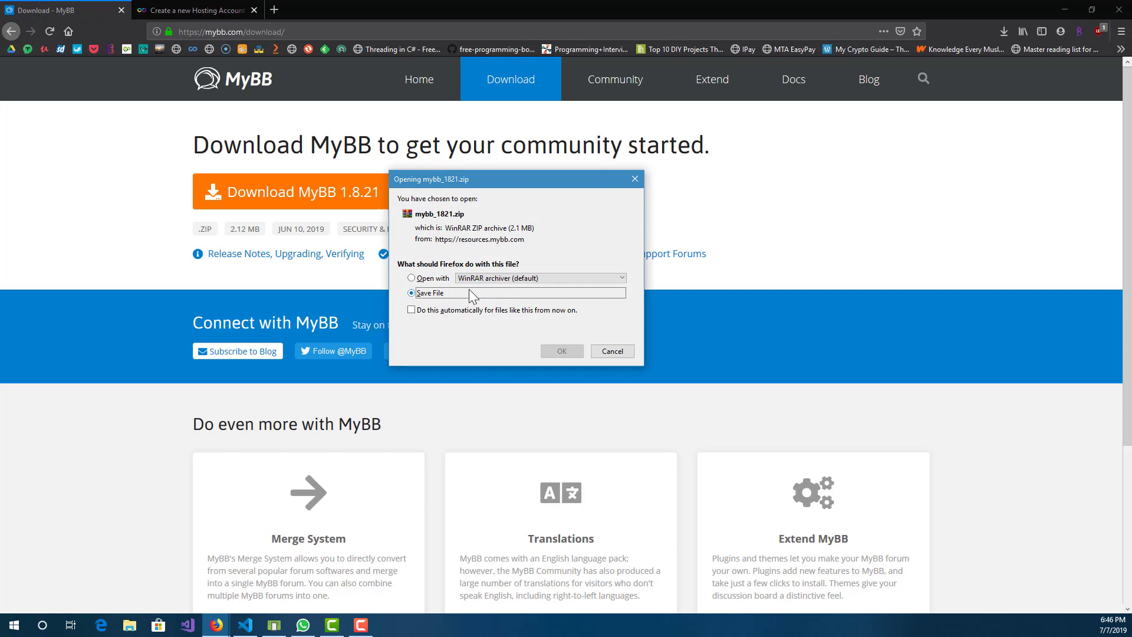
pyautogui.click(562, 351)
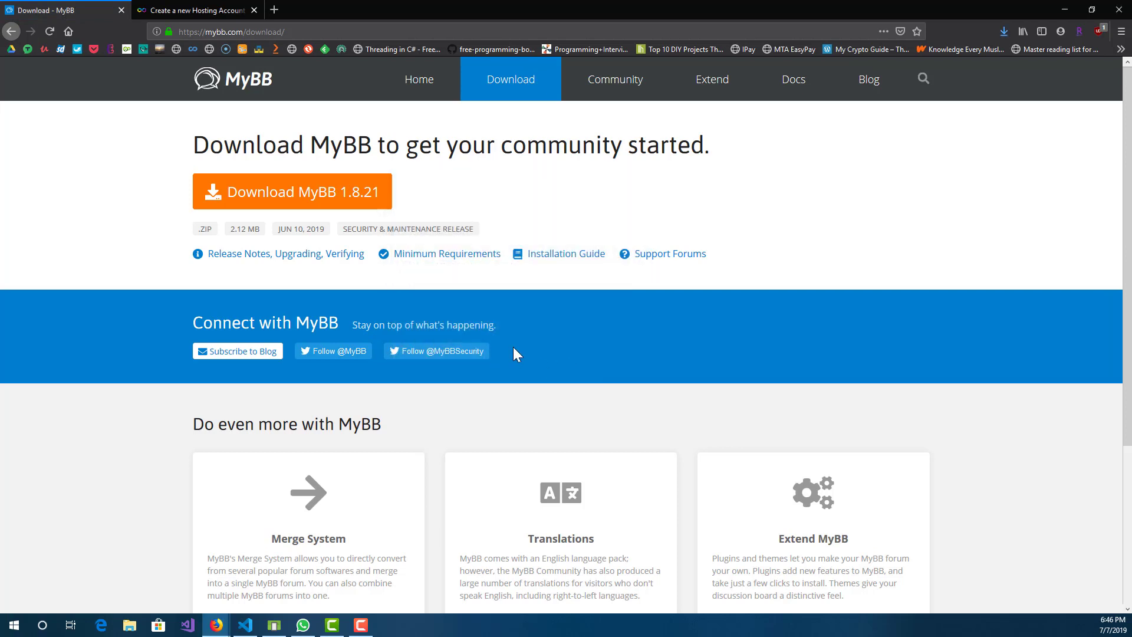
pyautogui.click(1003, 32)
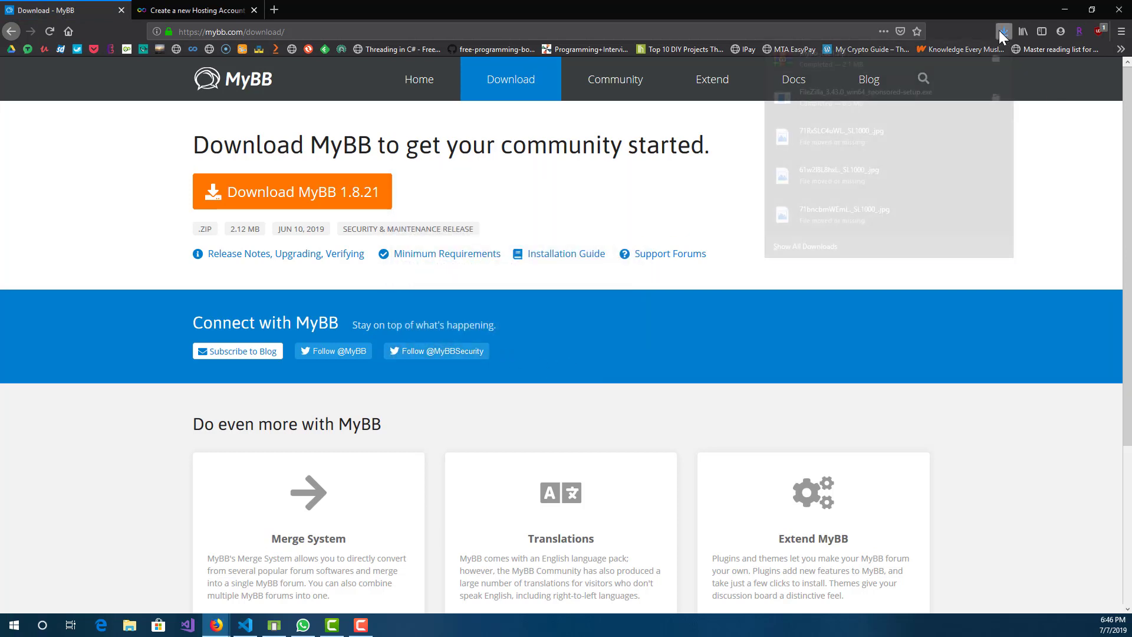
pyautogui.click(631, 212)
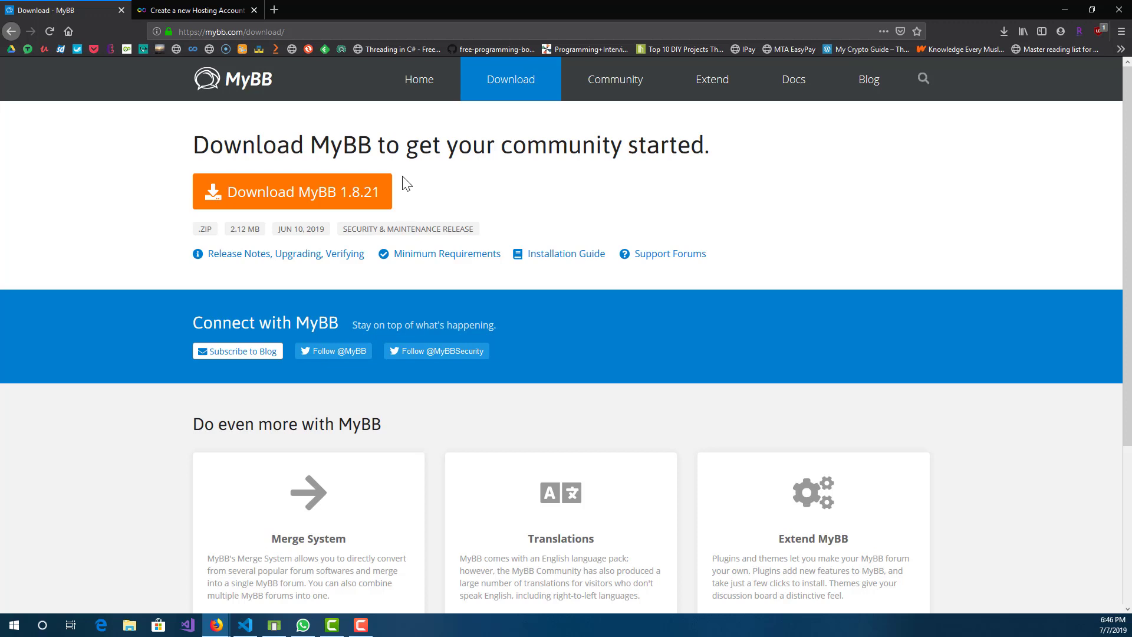
# Switch to the InfinityFree Create a Hosting Account page.
pyautogui.moveTo(347, 152); pyautogui.dragTo(406, 151)
pyautogui.click(281, 121)
pyautogui.click(212, 18)
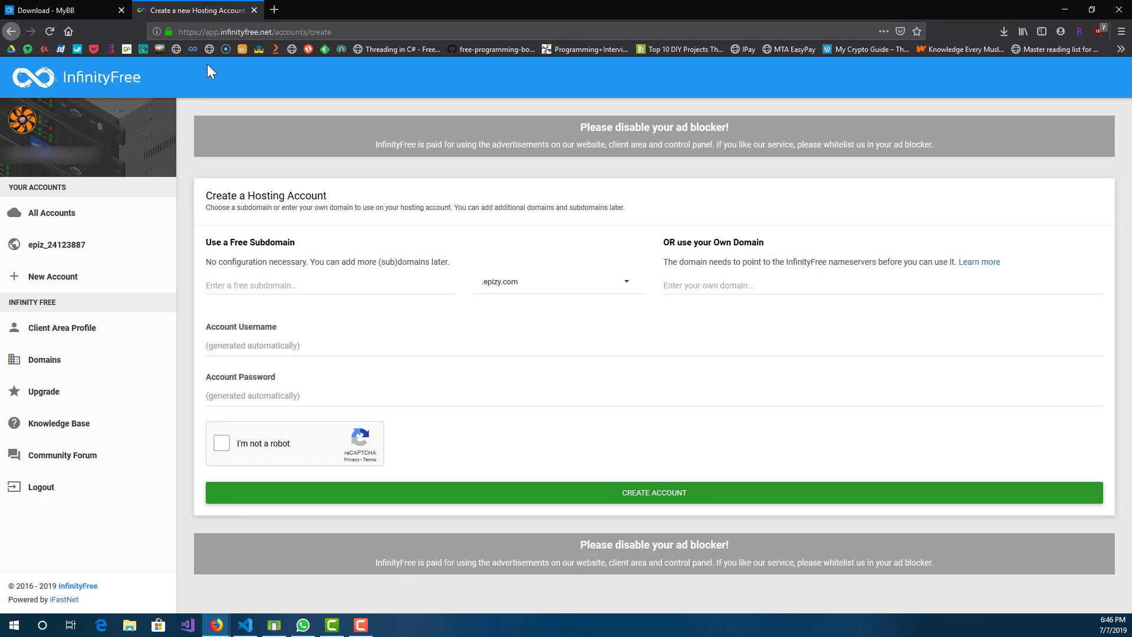
# From All Accounts, start a new hosting account with the subdomain fandhbb.
pyautogui.click(102, 216)
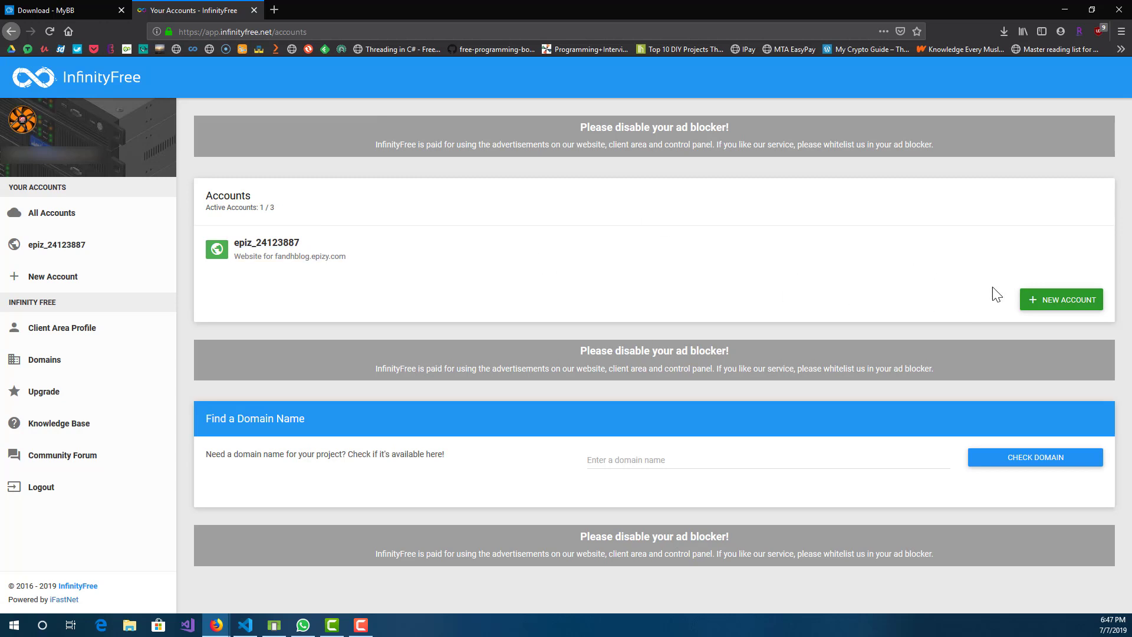
pyautogui.click(1049, 306)
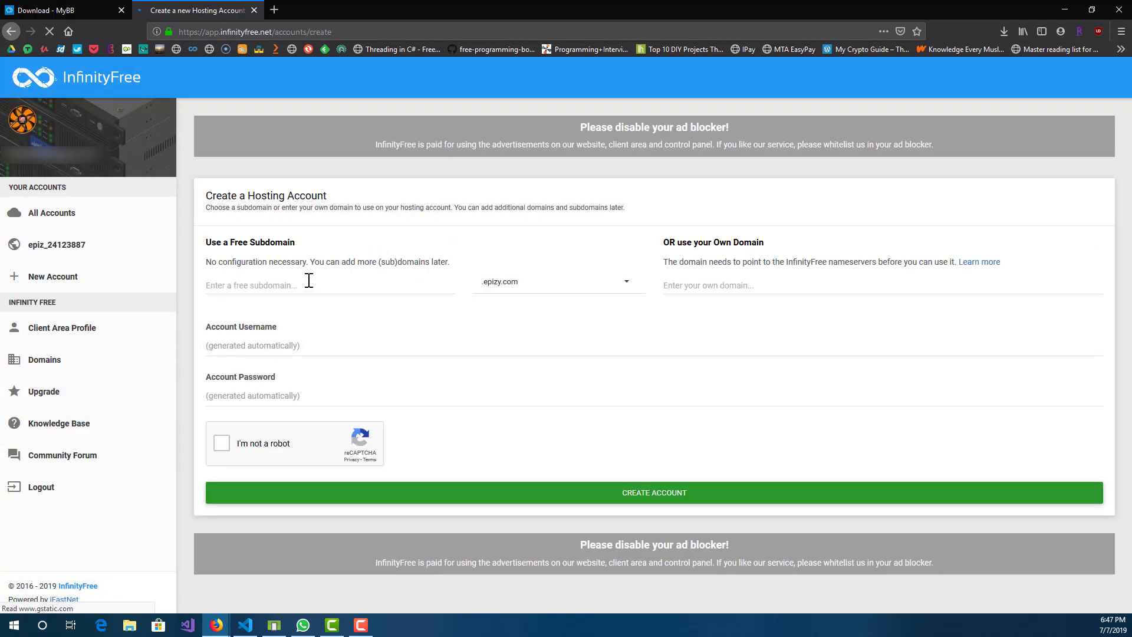
pyautogui.click(392, 288)
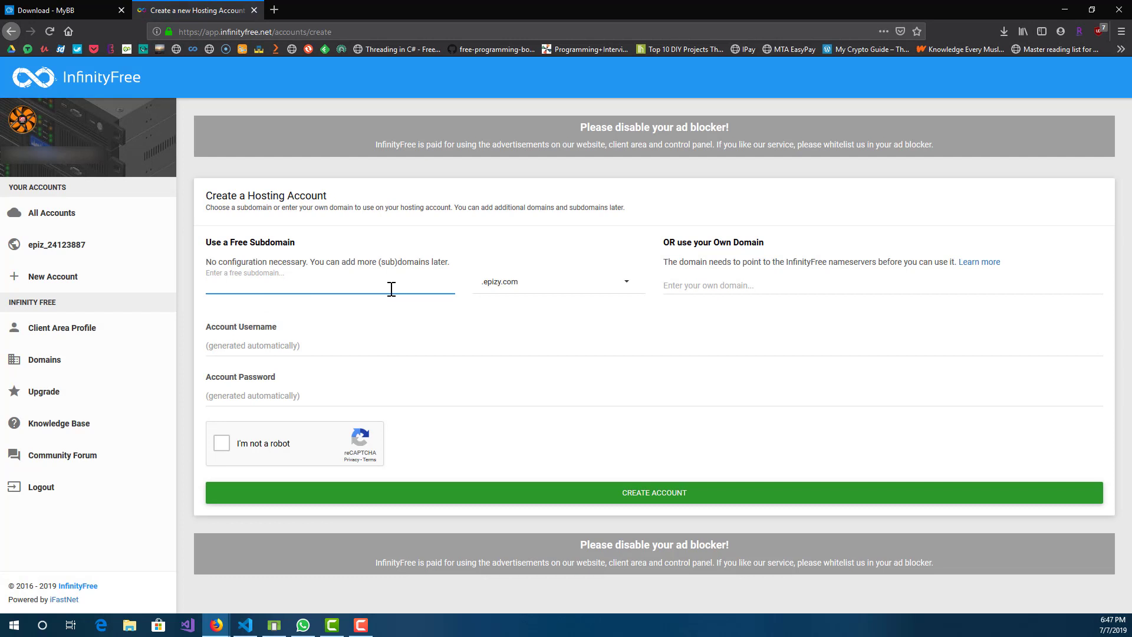
pyautogui.write('fandhbb')
# Keep the .epizy.com extension, pass the reCAPTCHA and submit the new account.
pyautogui.click(534, 291)
pyautogui.click(553, 261)
pyautogui.click(696, 283)
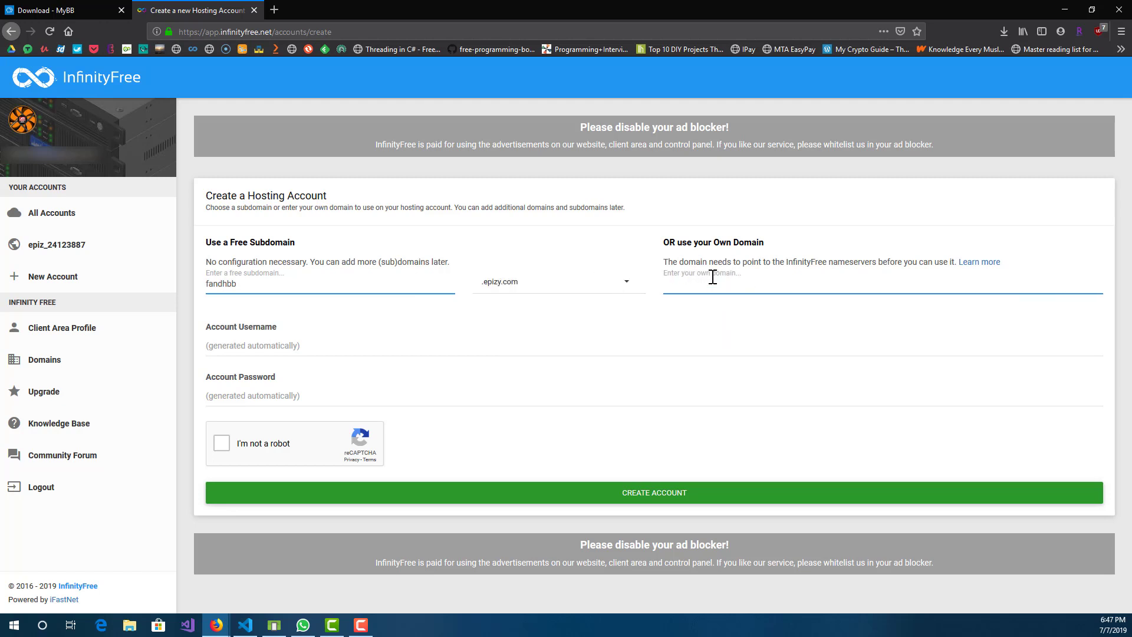
pyautogui.click(583, 331)
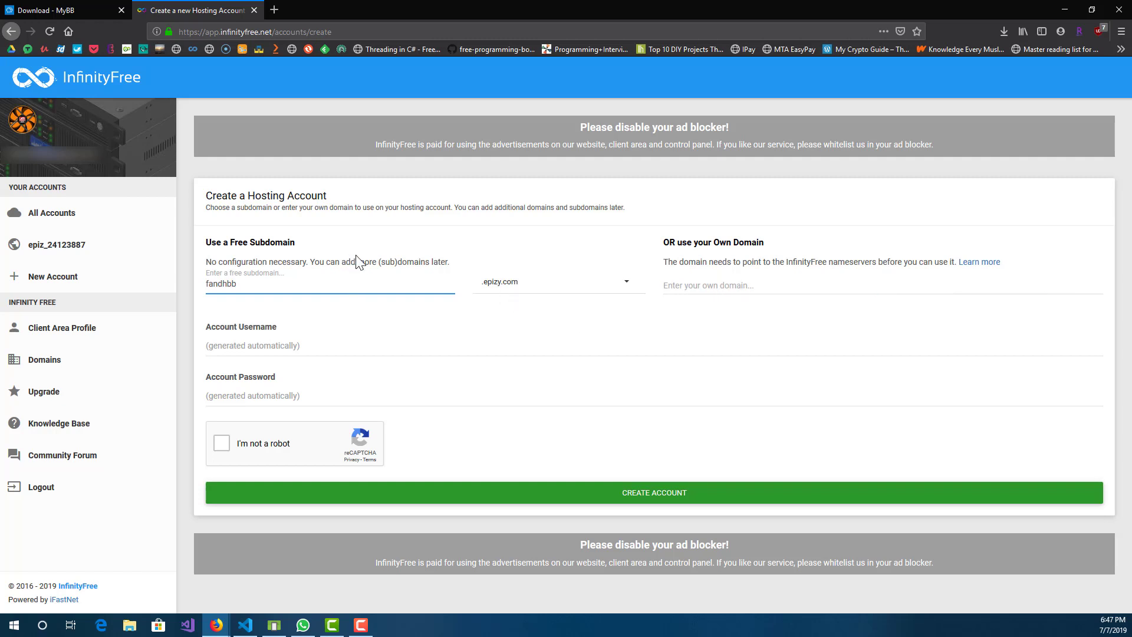
pyautogui.click(222, 443)
pyautogui.click(559, 499)
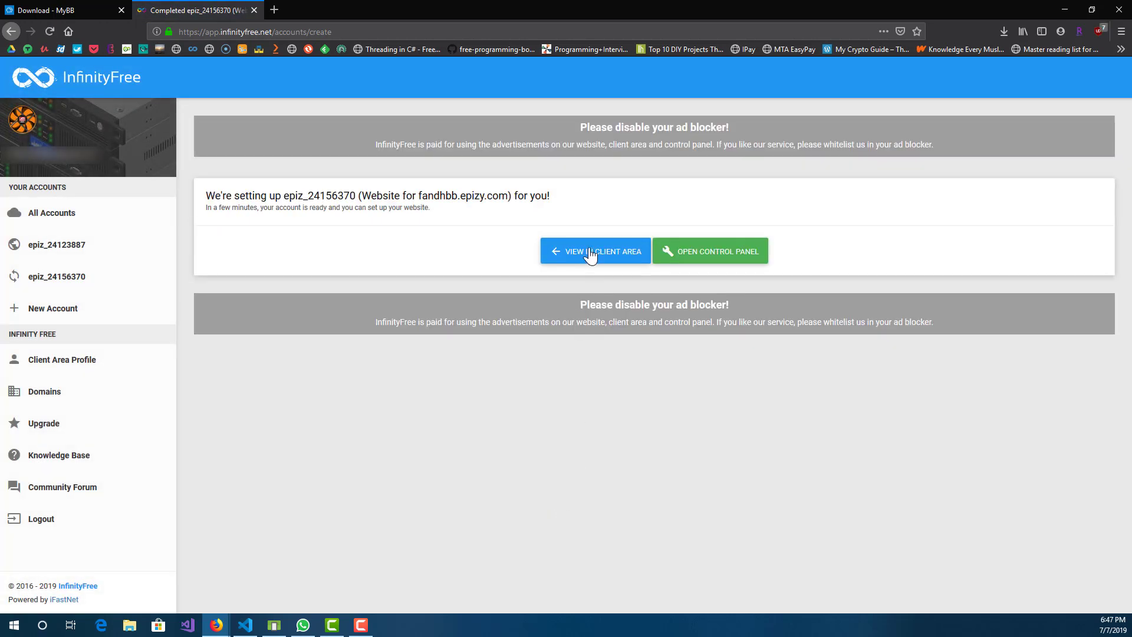
# Open the new account's details and visit fandhbb.epizy.com from its label.
pyautogui.click(591, 255)
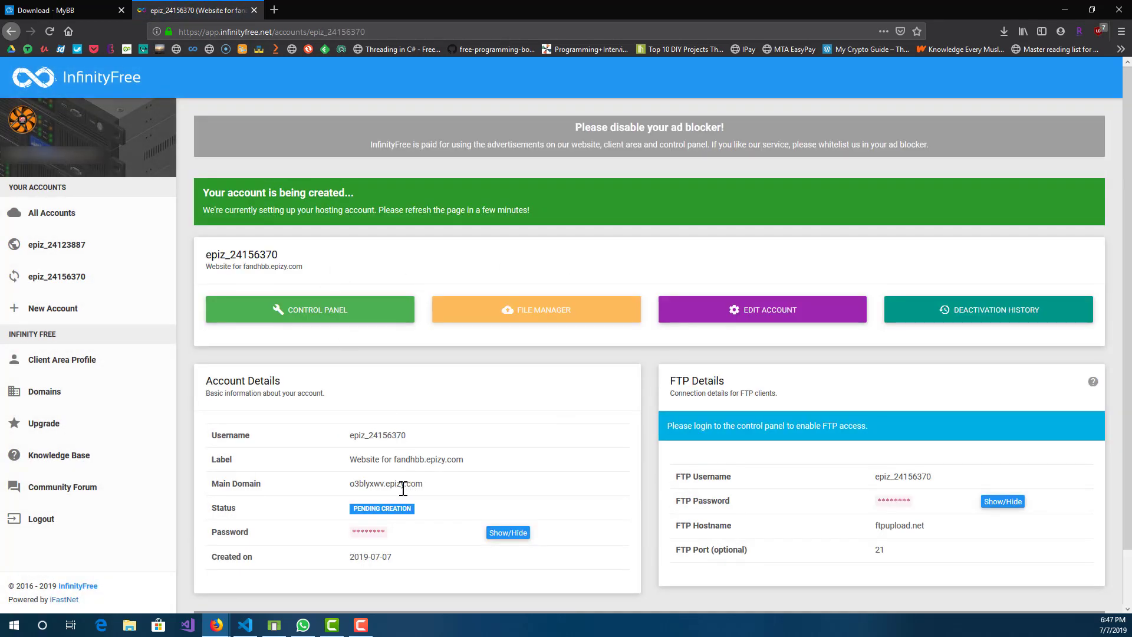
pyautogui.moveTo(244, 268); pyautogui.dragTo(314, 270)
pyautogui.rightClick(275, 267)
pyautogui.click(307, 274)
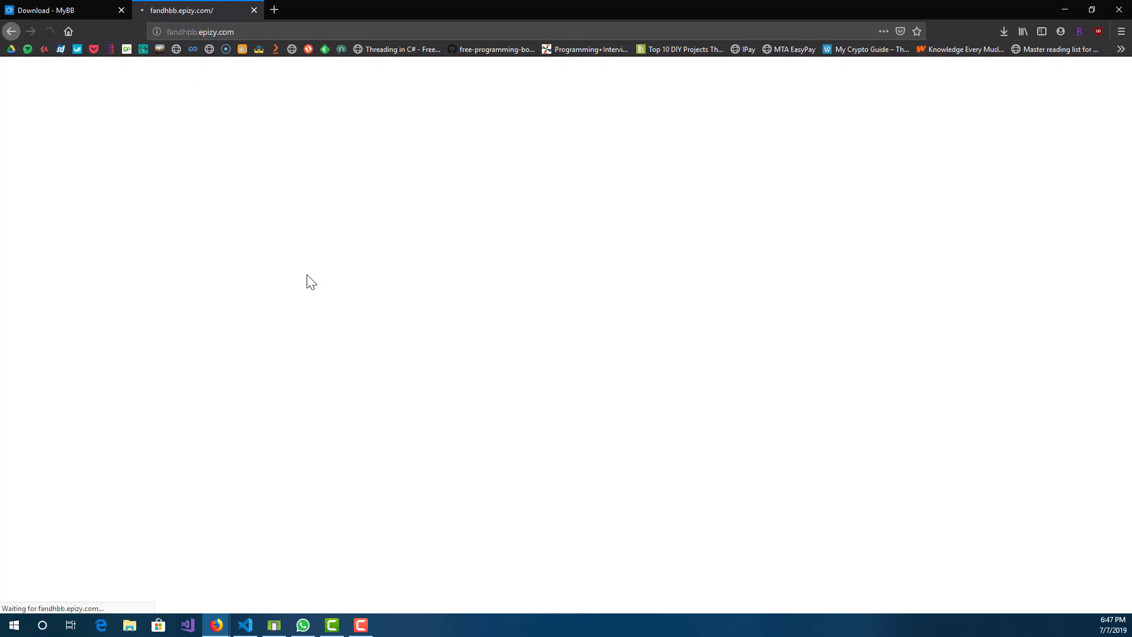
# Reload the blank site twice, then return to the Active account's details page.
pyautogui.click(49, 29)
pyautogui.click(10, 31)
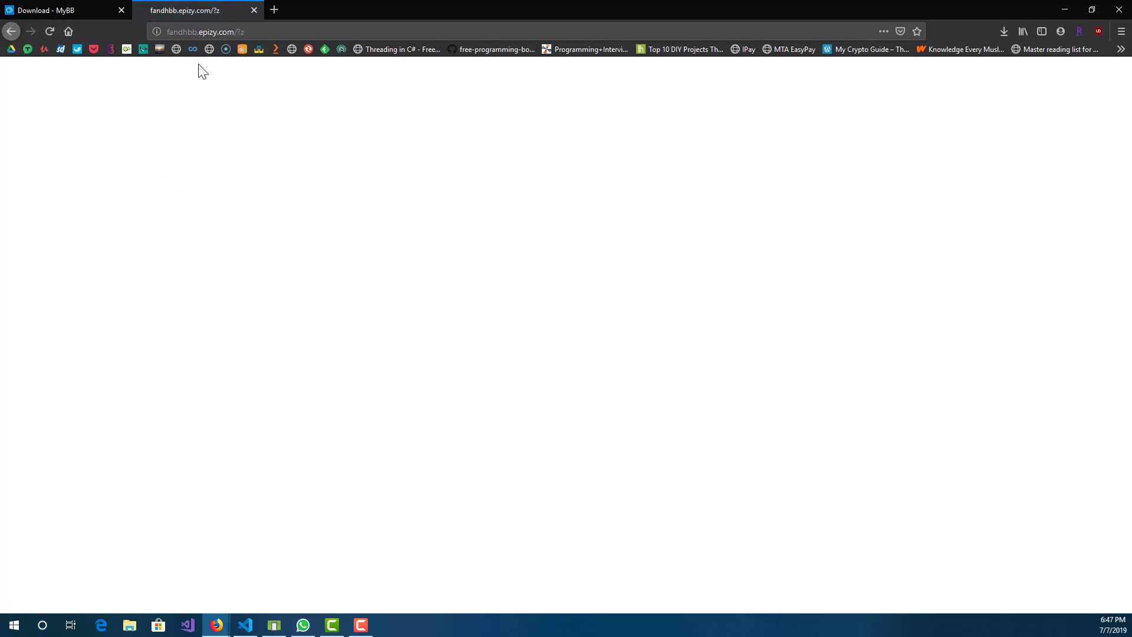
pyautogui.click(12, 34)
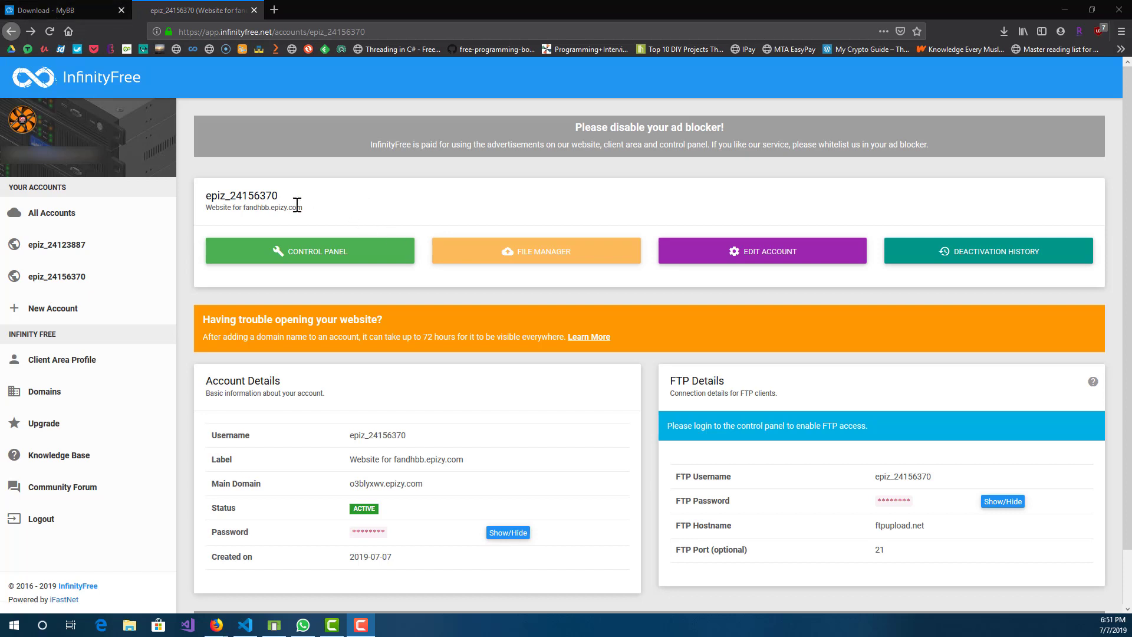
pyautogui.doubleClick(250, 207)
pyautogui.click(283, 209)
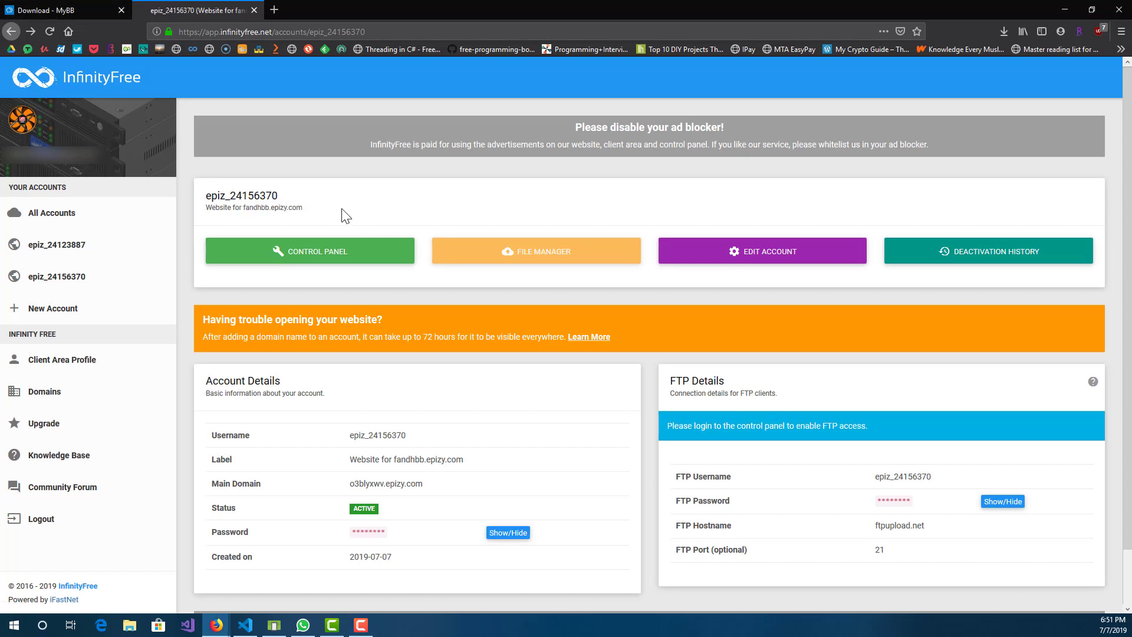
pyautogui.scroll(-1, 370, 231)
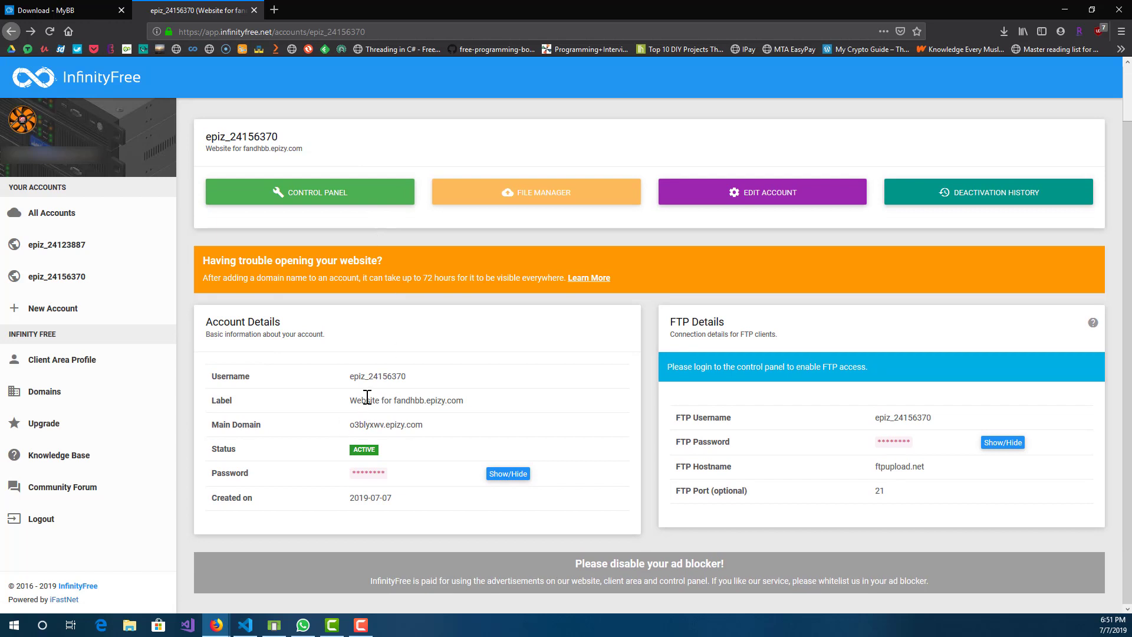
pyautogui.scroll(1, 369, 366)
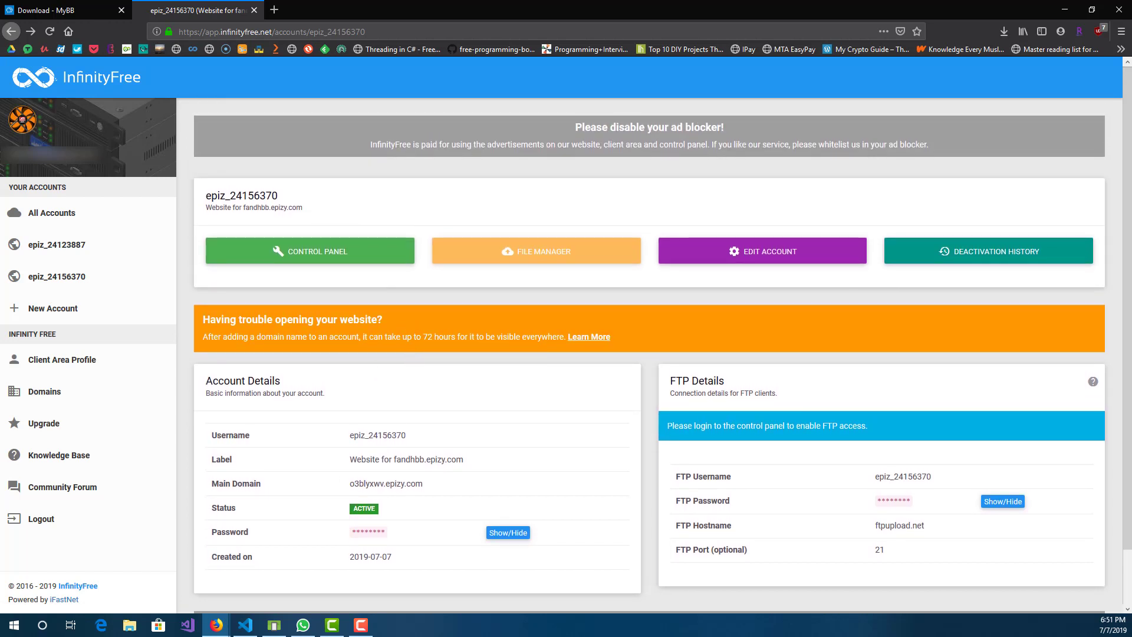
# Search 'filezilla' in a new tab, open filezilla-project.org, then close that tab.
pyautogui.click(282, 7)
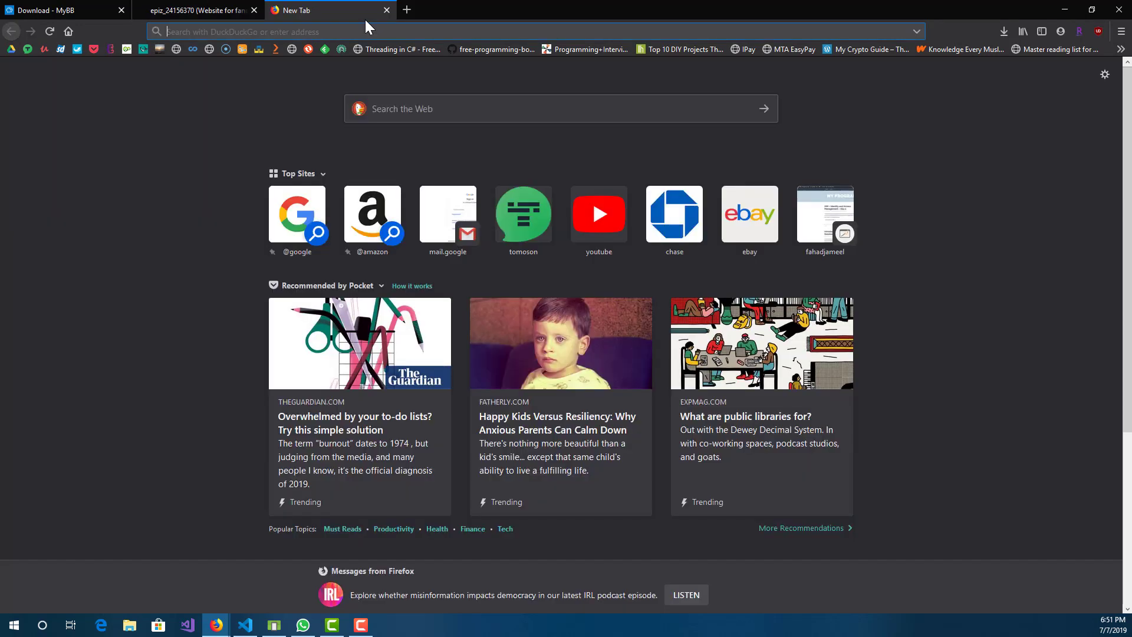
pyautogui.write('filezilla')
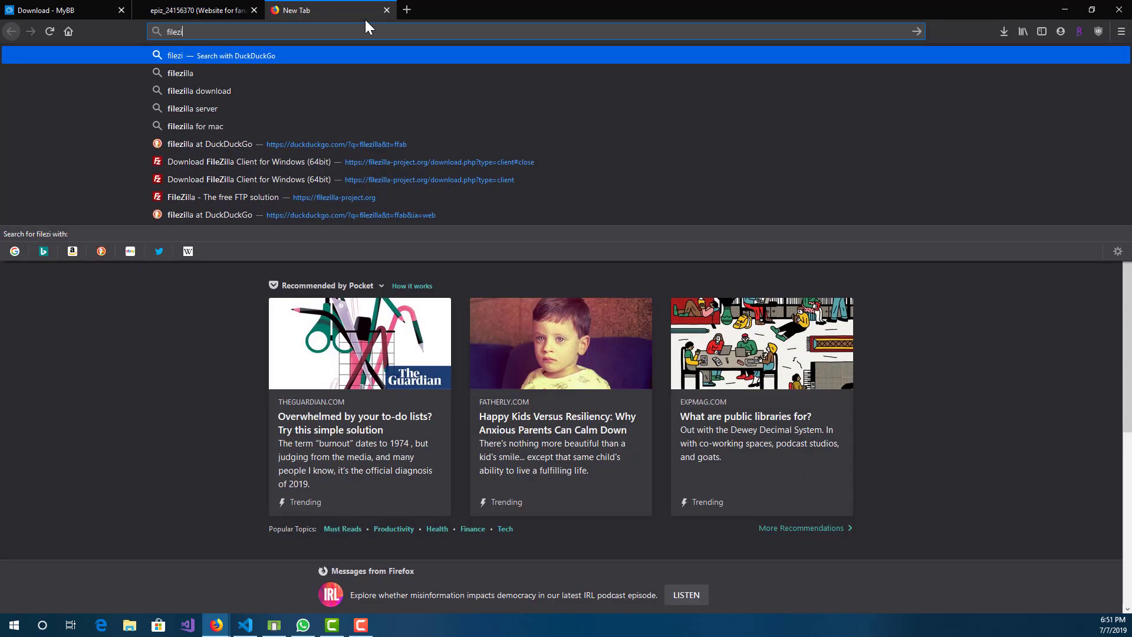
pyautogui.press('Return')
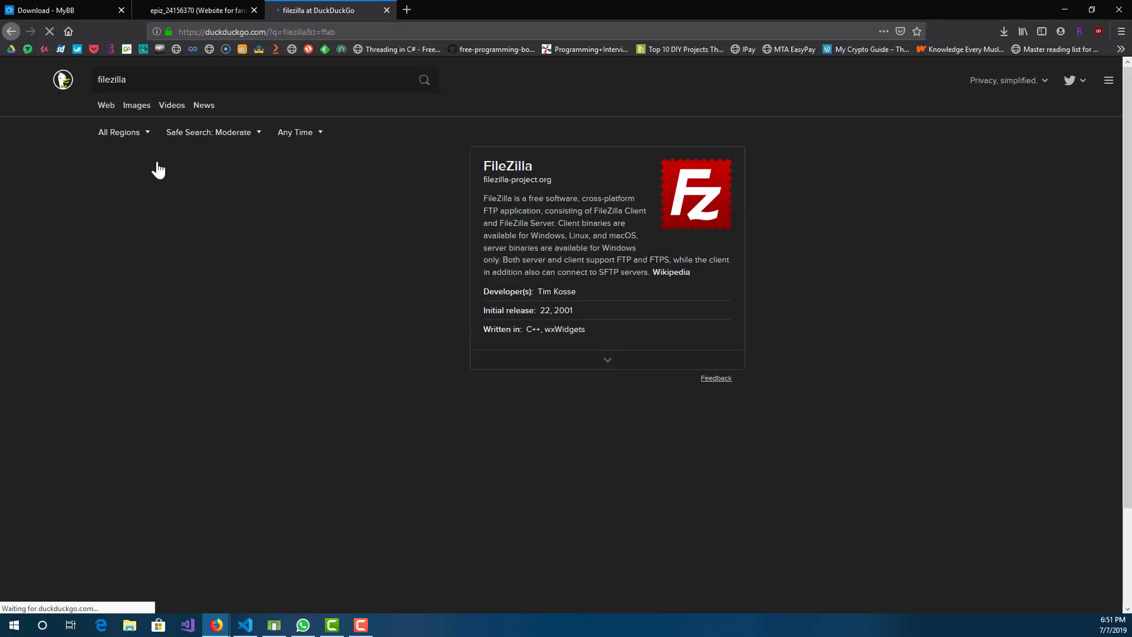
pyautogui.click(204, 186)
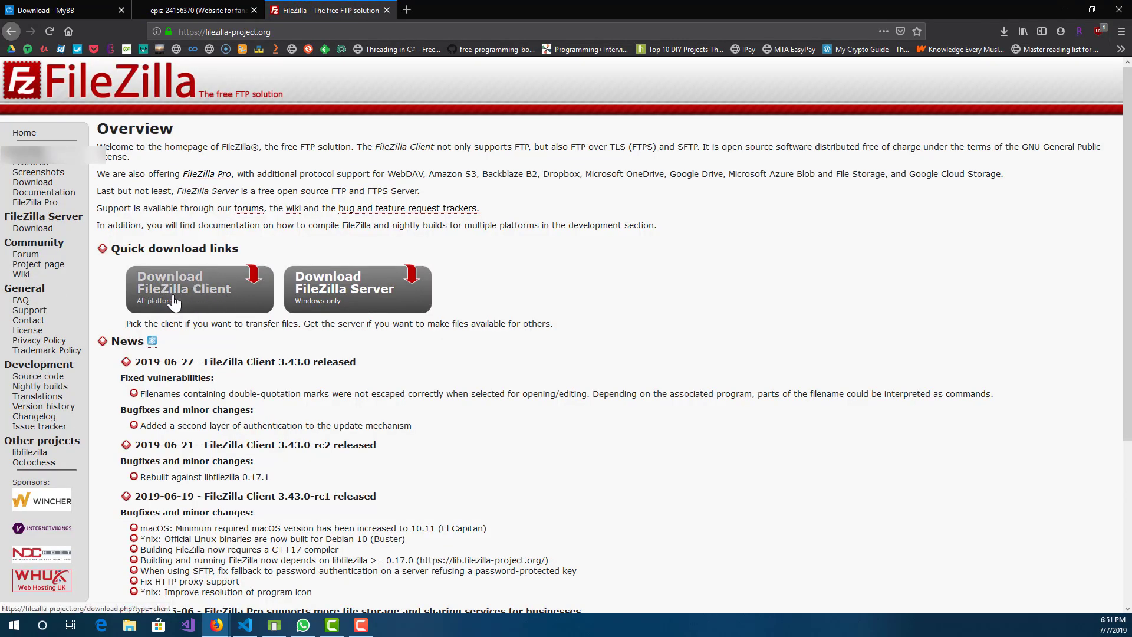
pyautogui.moveTo(245, 246); pyautogui.dragTo(178, 247)
pyautogui.click(178, 247)
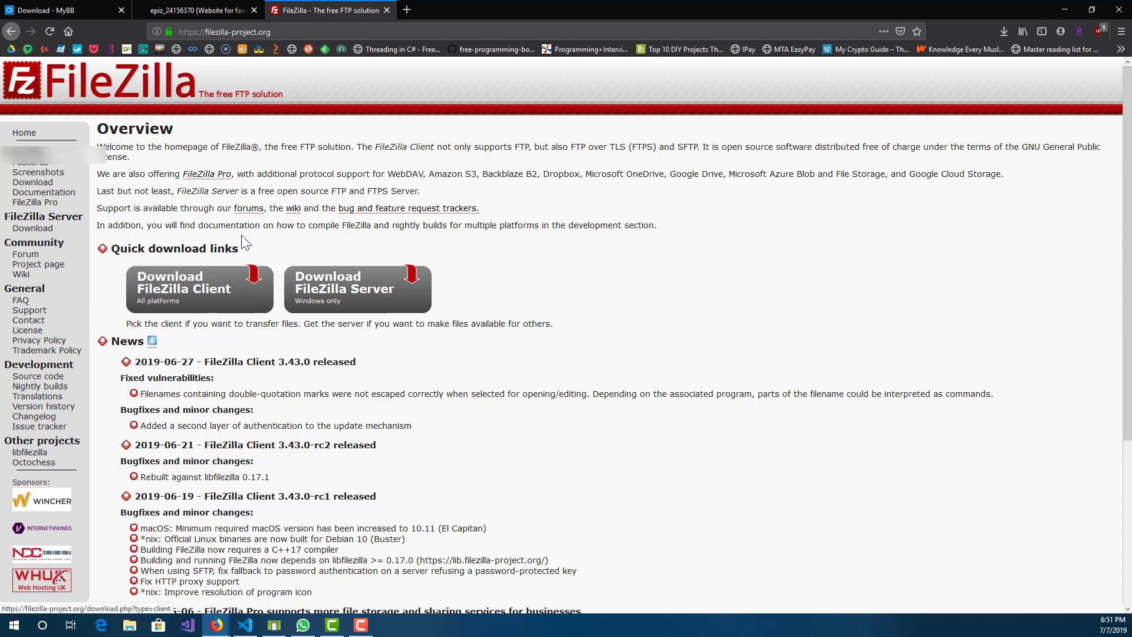
pyautogui.click(386, 11)
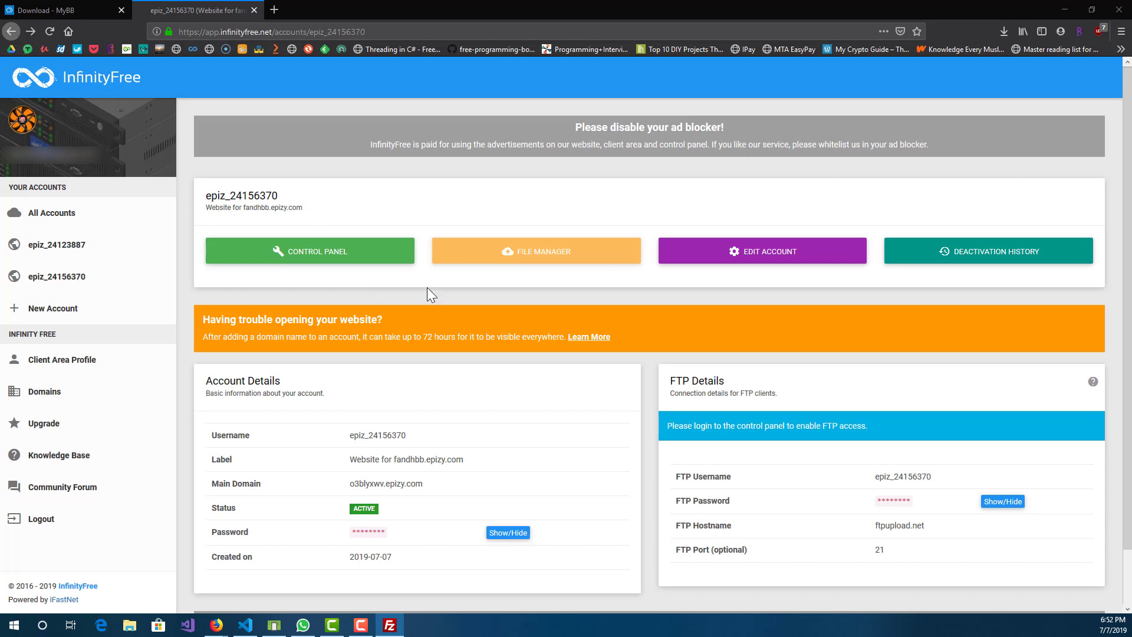
# Open the control panel and approve the e-mail permission notice to load its dashboard.
pyautogui.click(412, 264)
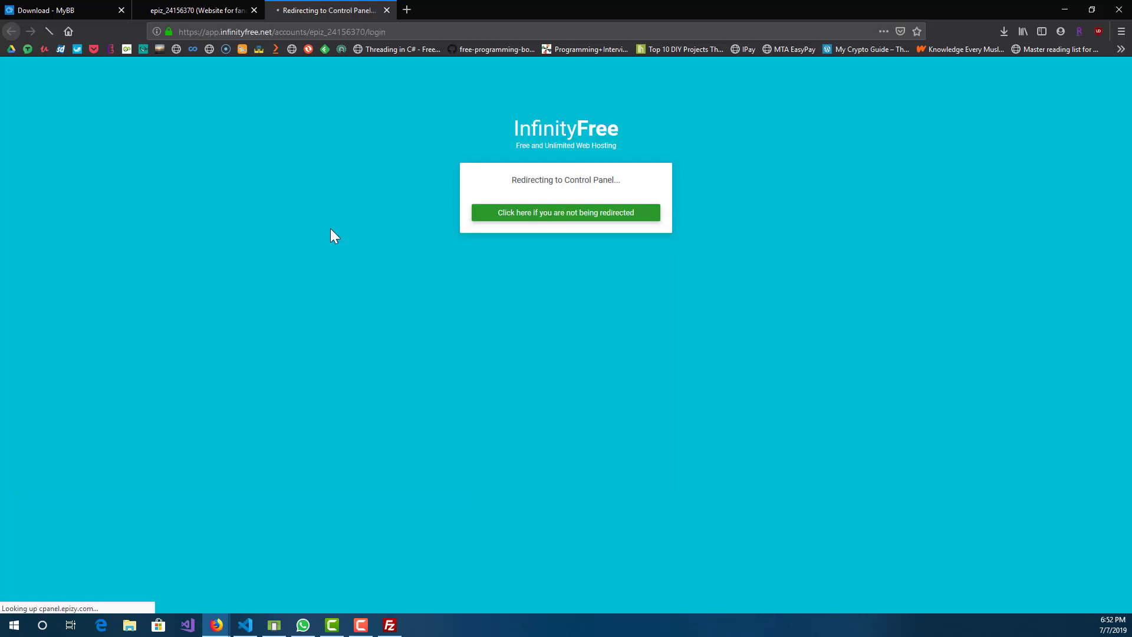
pyautogui.click(511, 212)
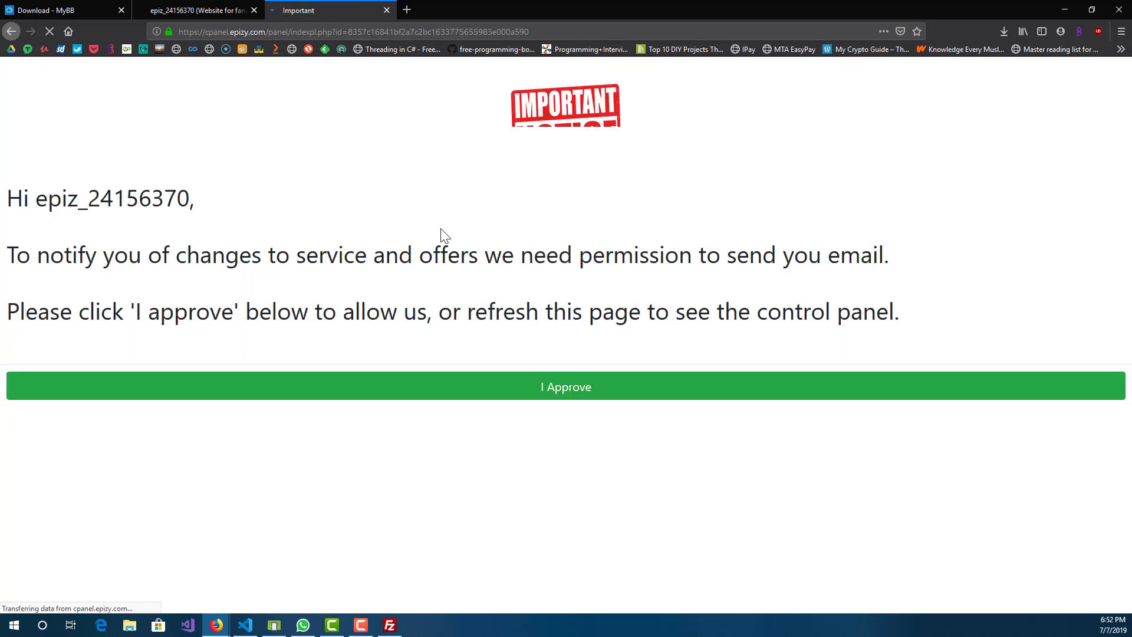
pyautogui.moveTo(334, 253); pyautogui.dragTo(682, 263)
pyautogui.click(683, 265)
pyautogui.tripleClick(683, 266)
pyautogui.click(474, 303)
pyautogui.click(594, 390)
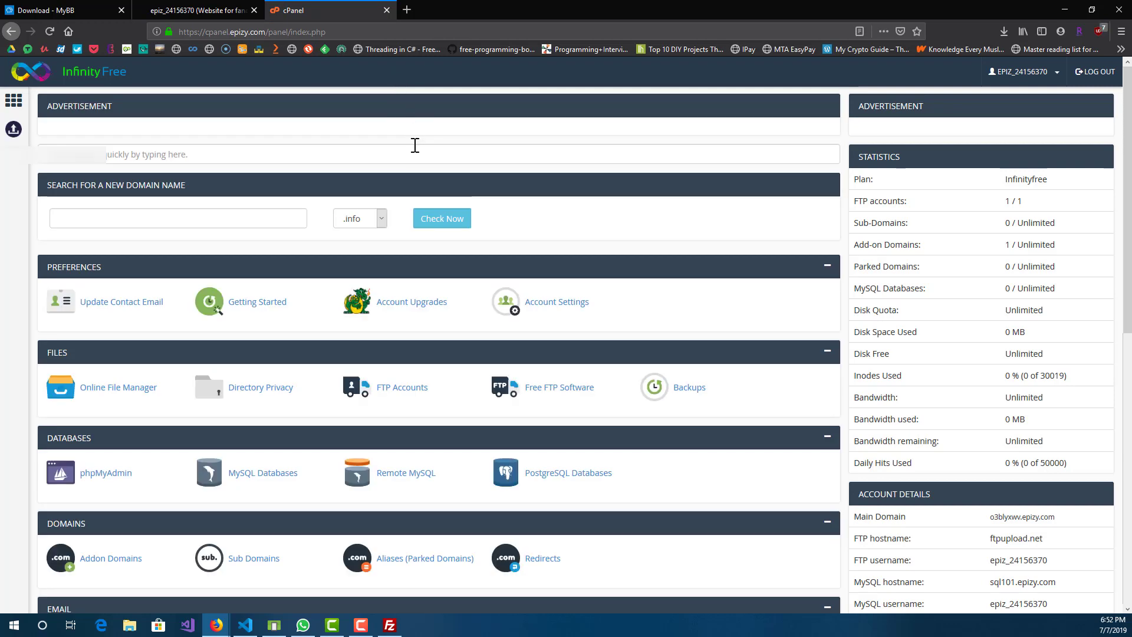
pyautogui.scroll(-2, 361, 251)
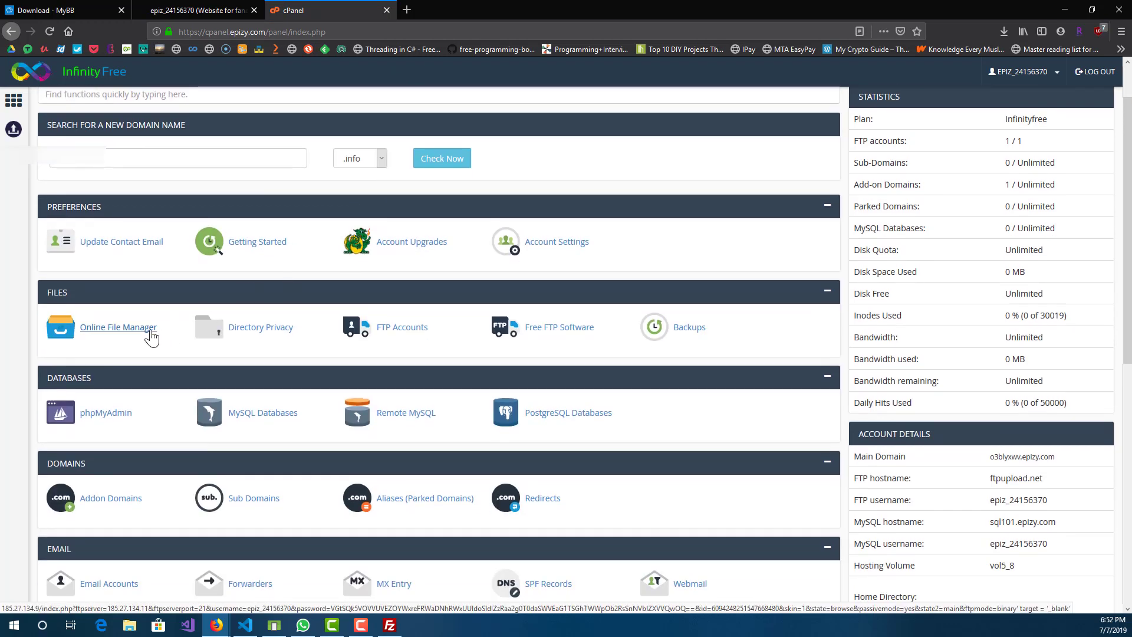
# Open the Online File Manager in a new tab and load fandhbb.epizy.com in another.
pyautogui.click(141, 336)
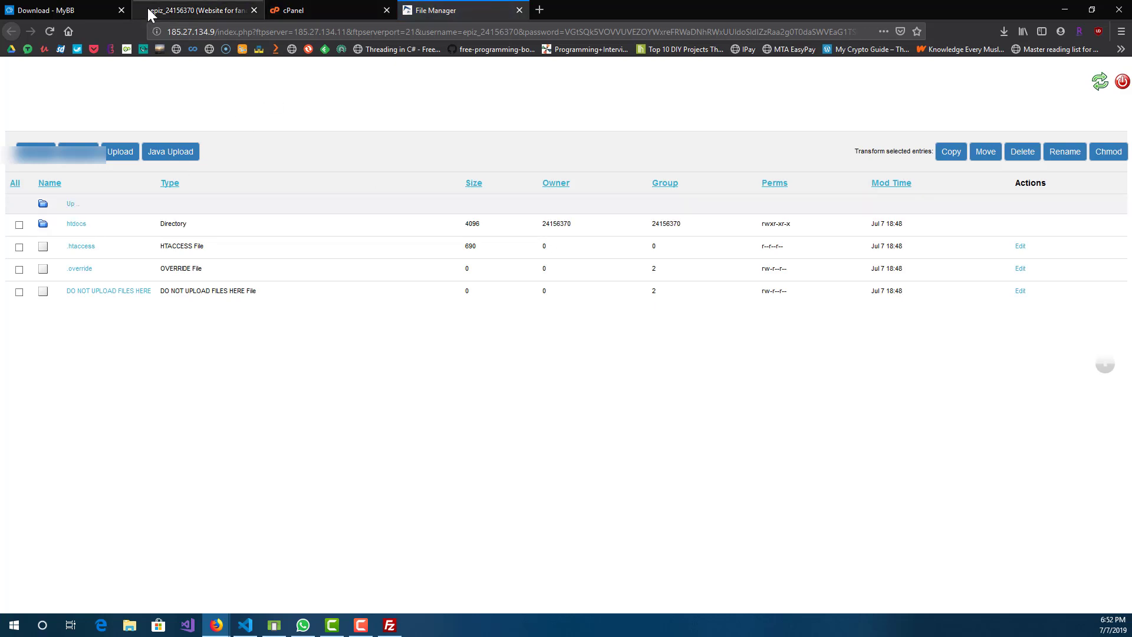
pyautogui.click(201, 7)
pyautogui.moveTo(243, 208); pyautogui.dragTo(303, 211)
pyautogui.hotkey('ctrl', 'c')
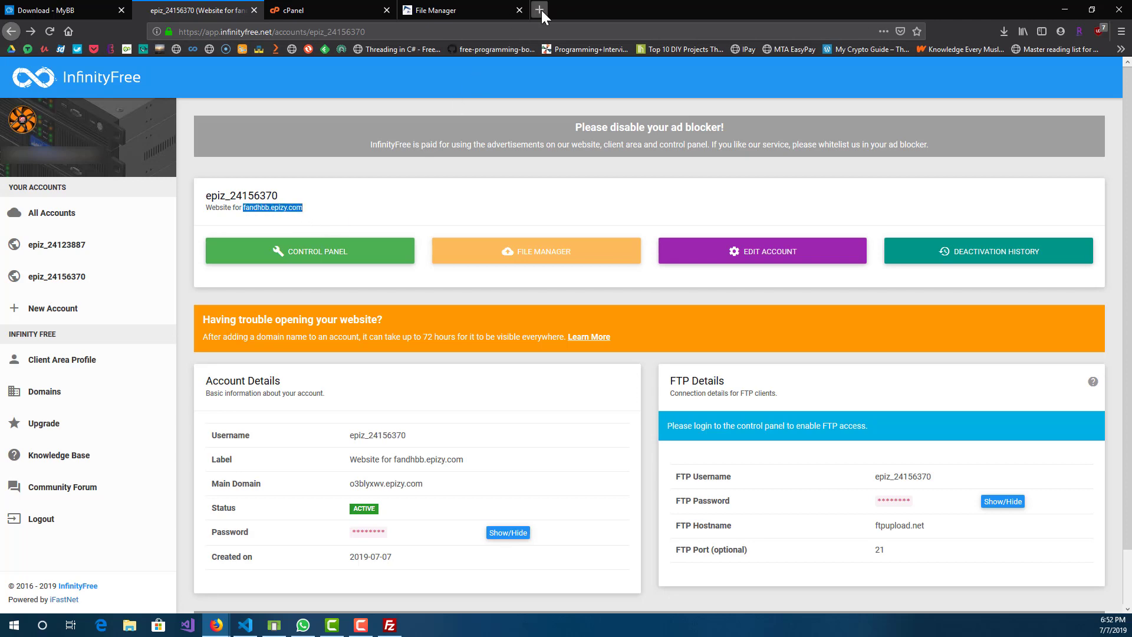
pyautogui.click(539, 10)
pyautogui.hotkey('ctrl', 'v')
pyautogui.press('Return')
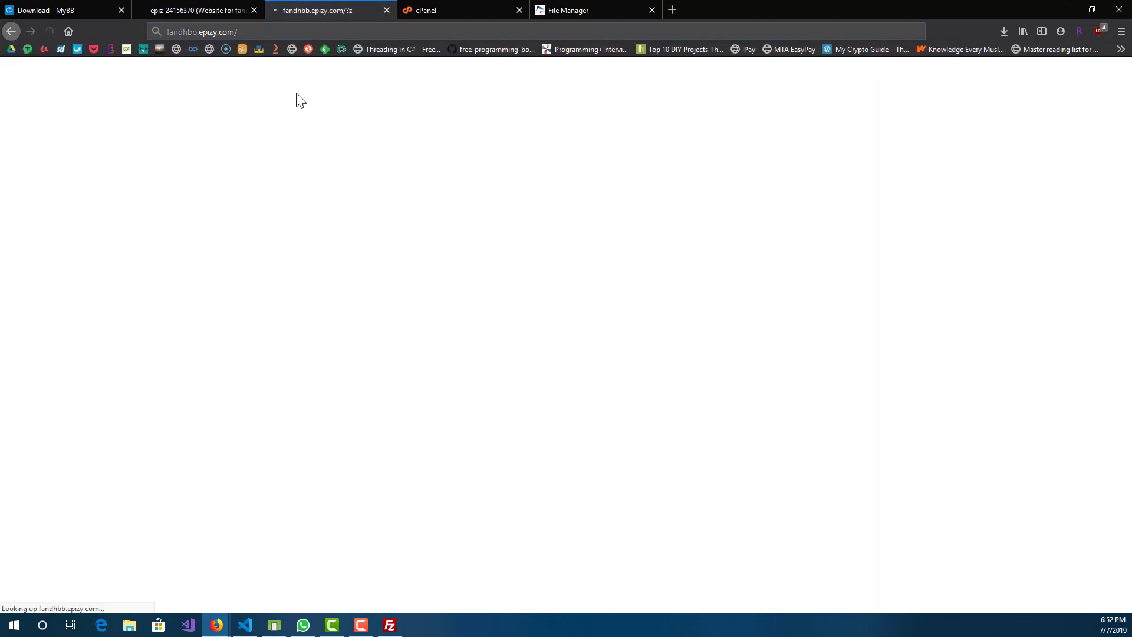
# Check the still-blank website tab and close it.
pyautogui.click(480, 13)
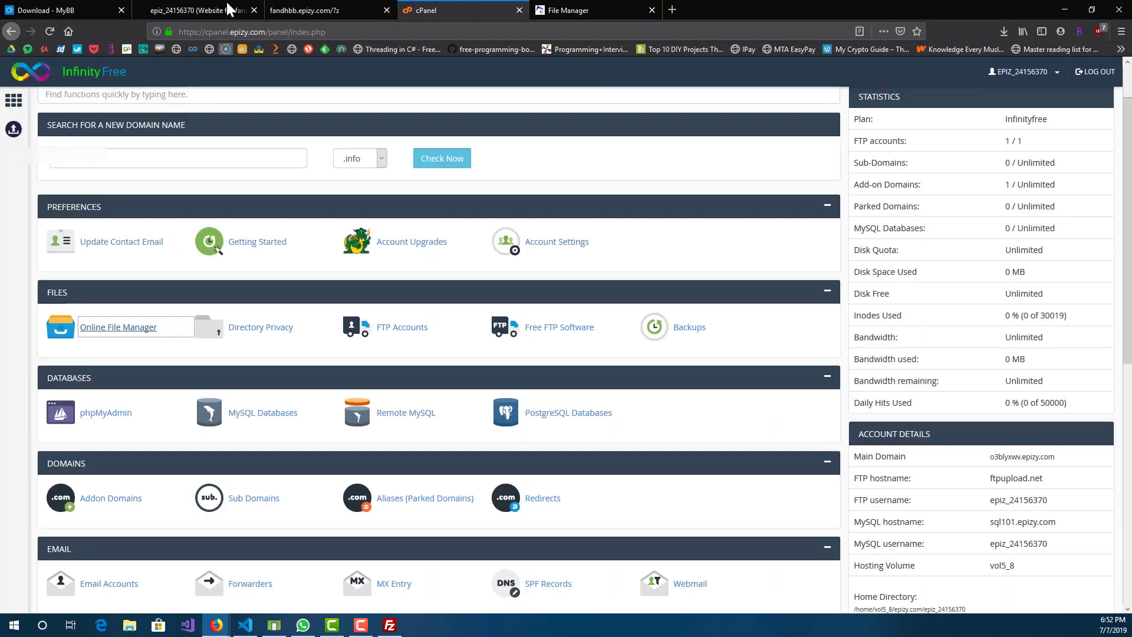
pyautogui.click(198, 10)
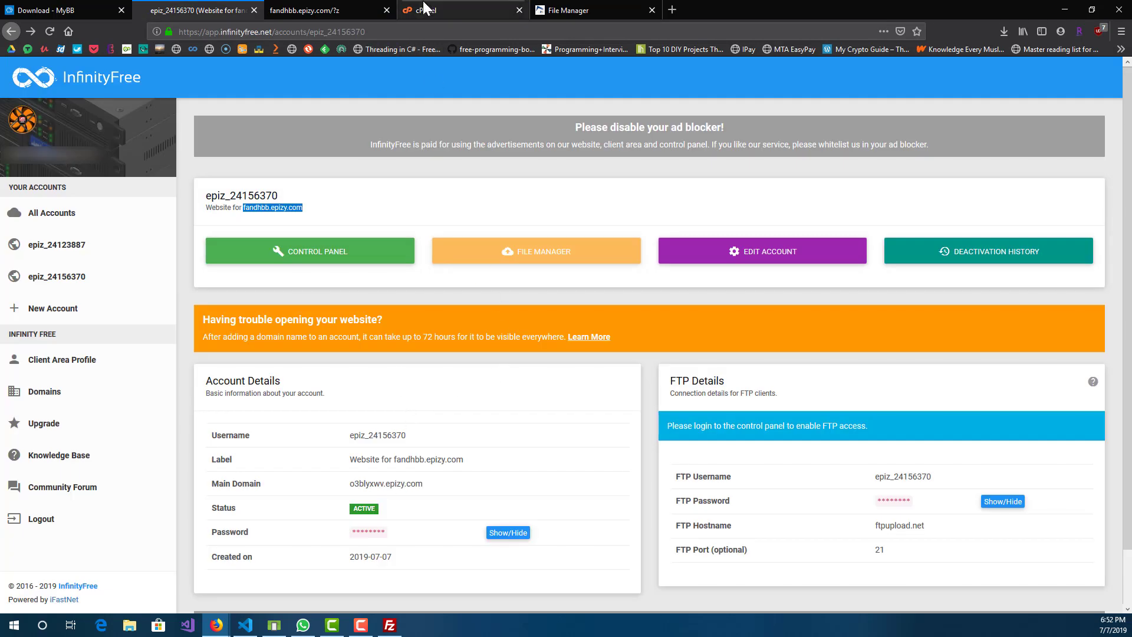
pyautogui.click(454, 10)
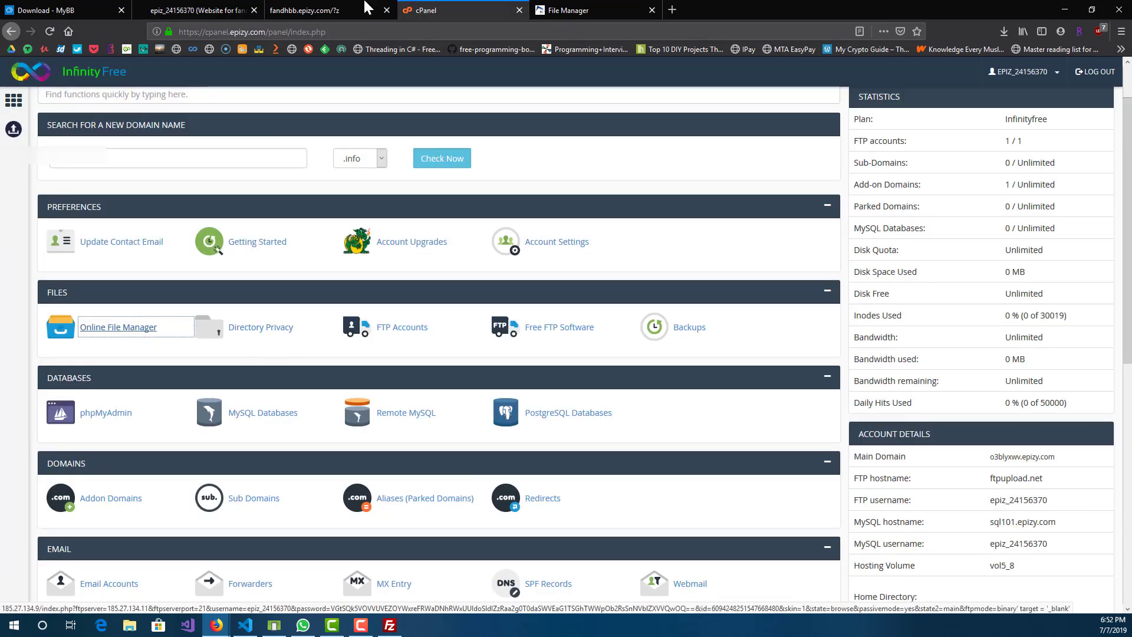
pyautogui.click(377, 14)
pyautogui.click(386, 10)
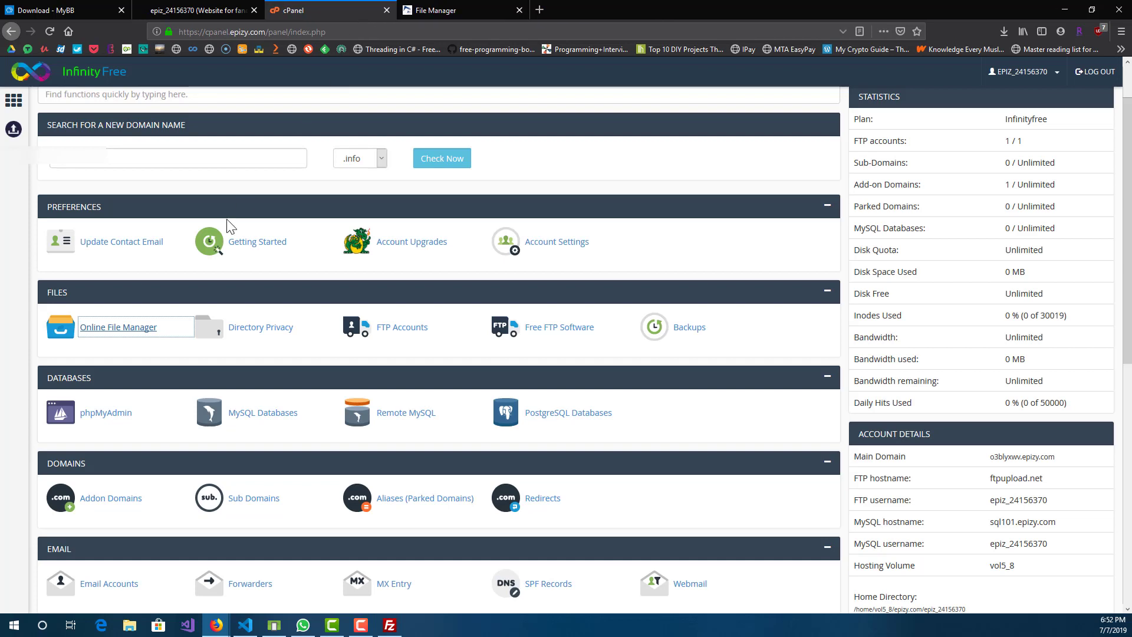
# In the file manager, open htdocs, select all its files, then go back up.
pyautogui.click(116, 332)
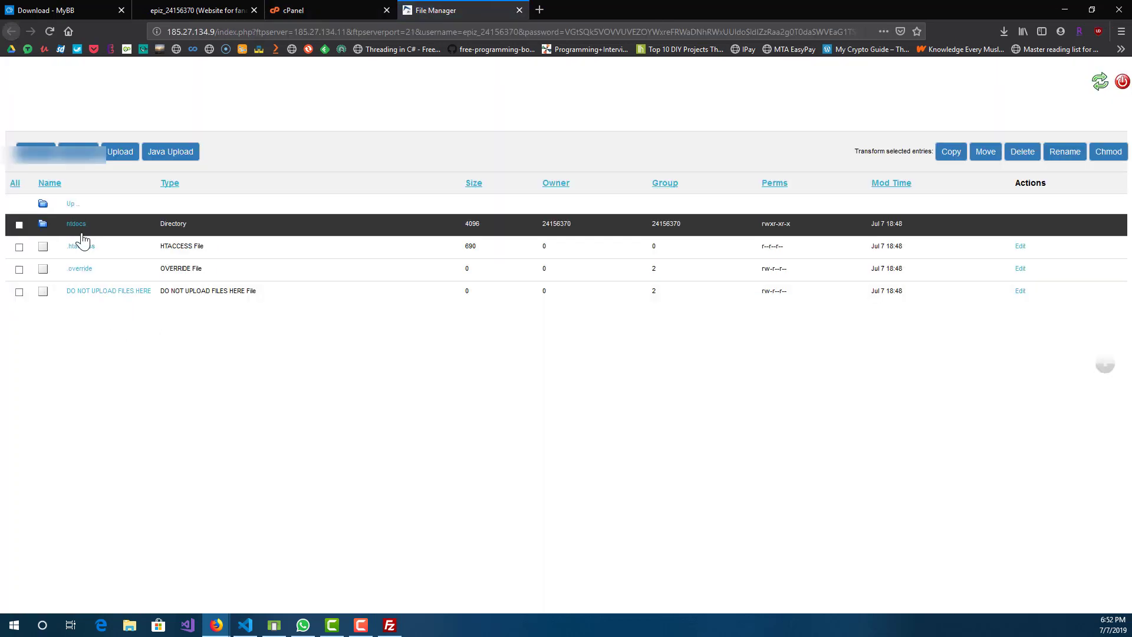
pyautogui.click(76, 225)
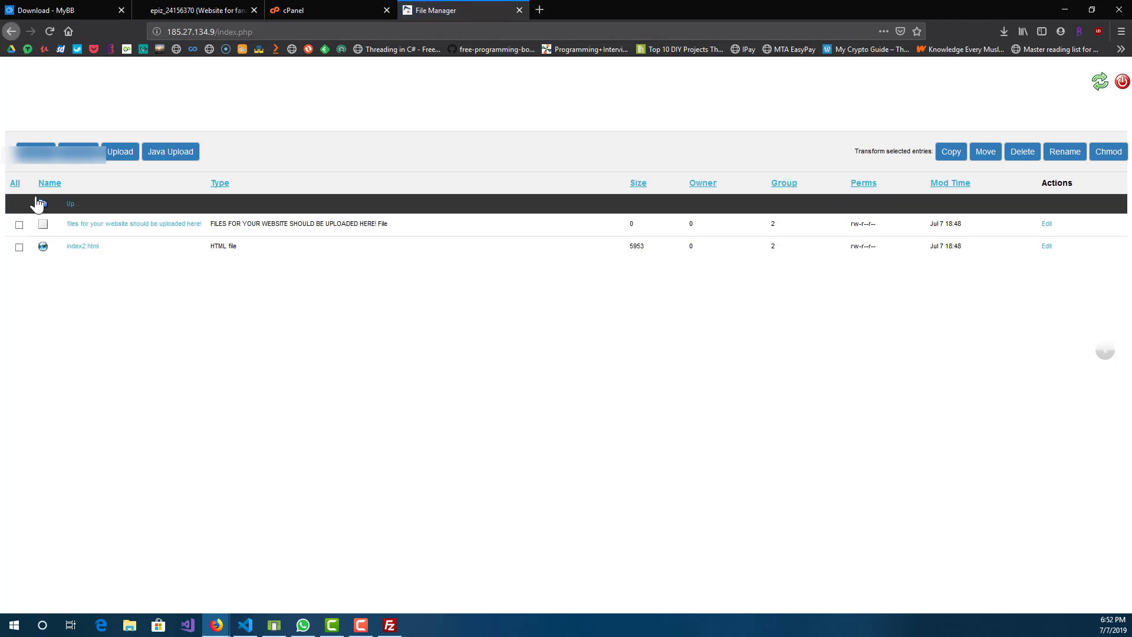
pyautogui.click(14, 183)
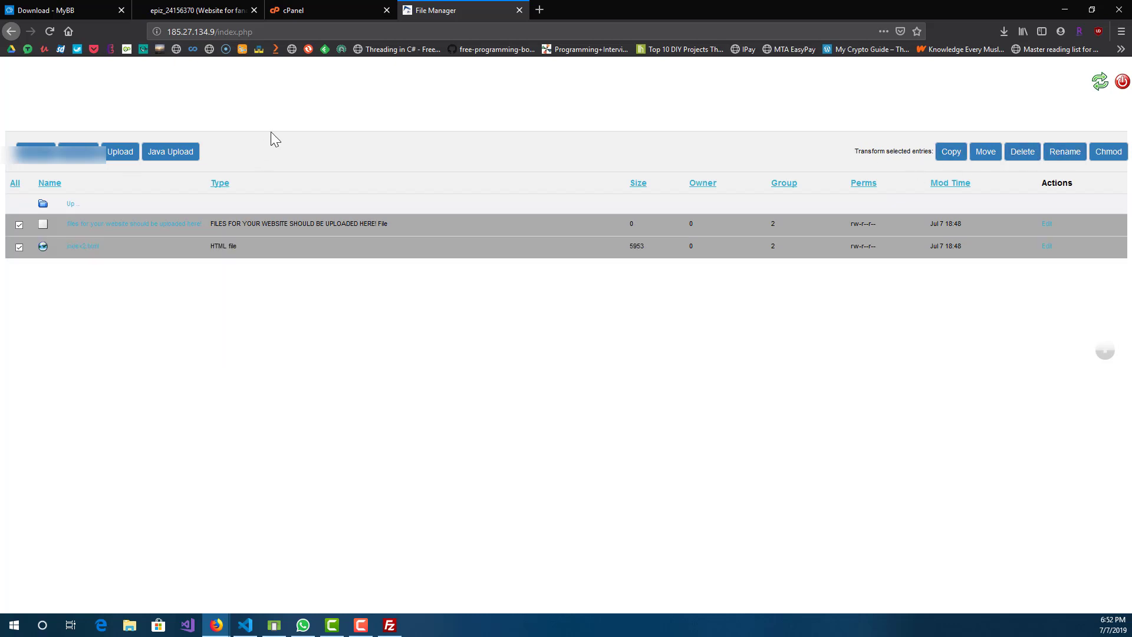
pyautogui.click(72, 203)
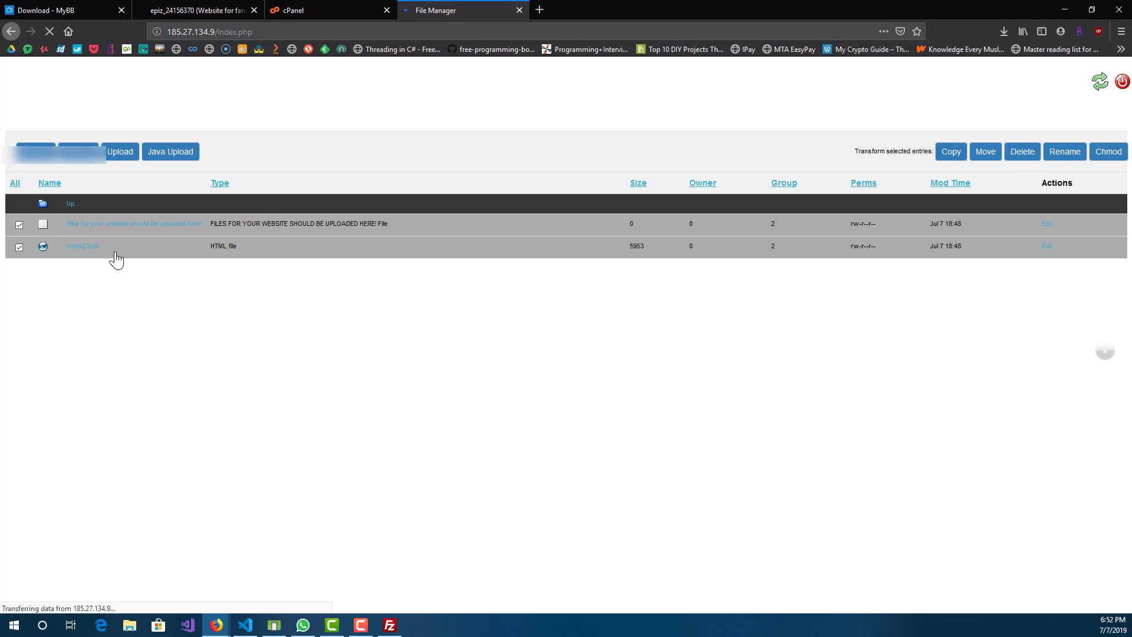
# Return to the InfinityFree account page and move FileZilla to the left.
pyautogui.click(338, 7)
pyautogui.scroll(-2, 665, 371)
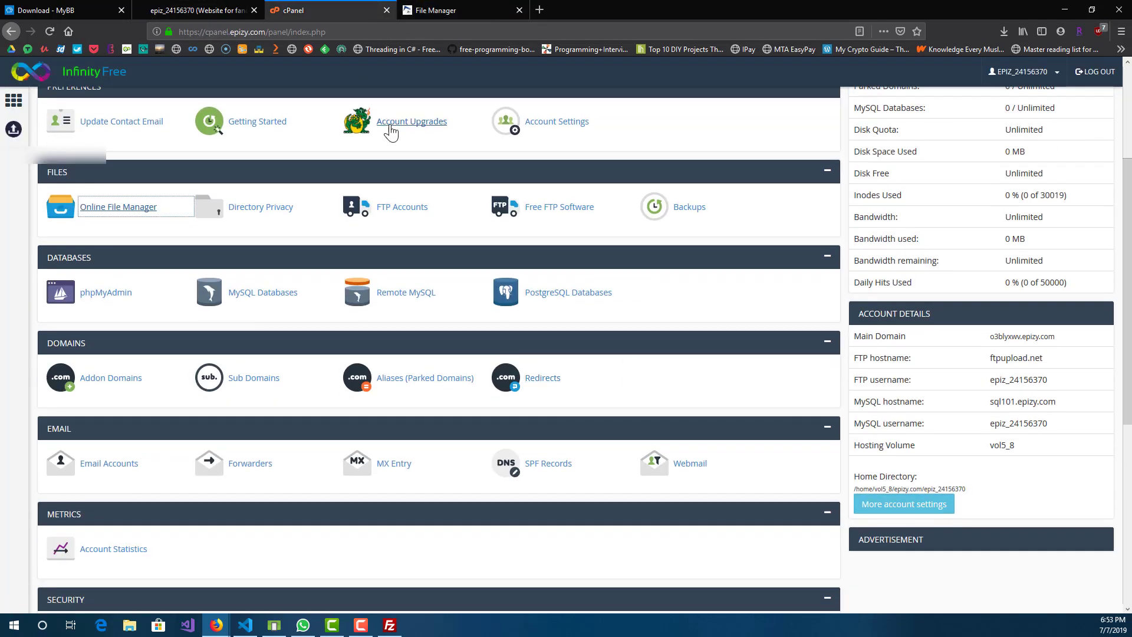
pyautogui.click(221, 14)
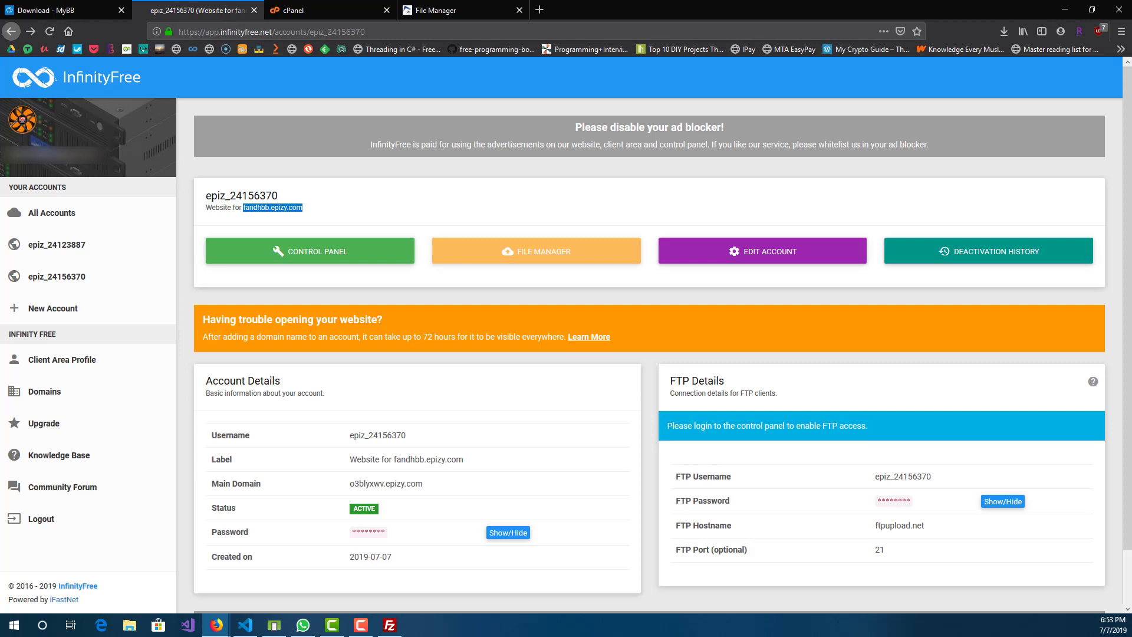
pyautogui.moveTo(431, 138); pyautogui.dragTo(356, 166)
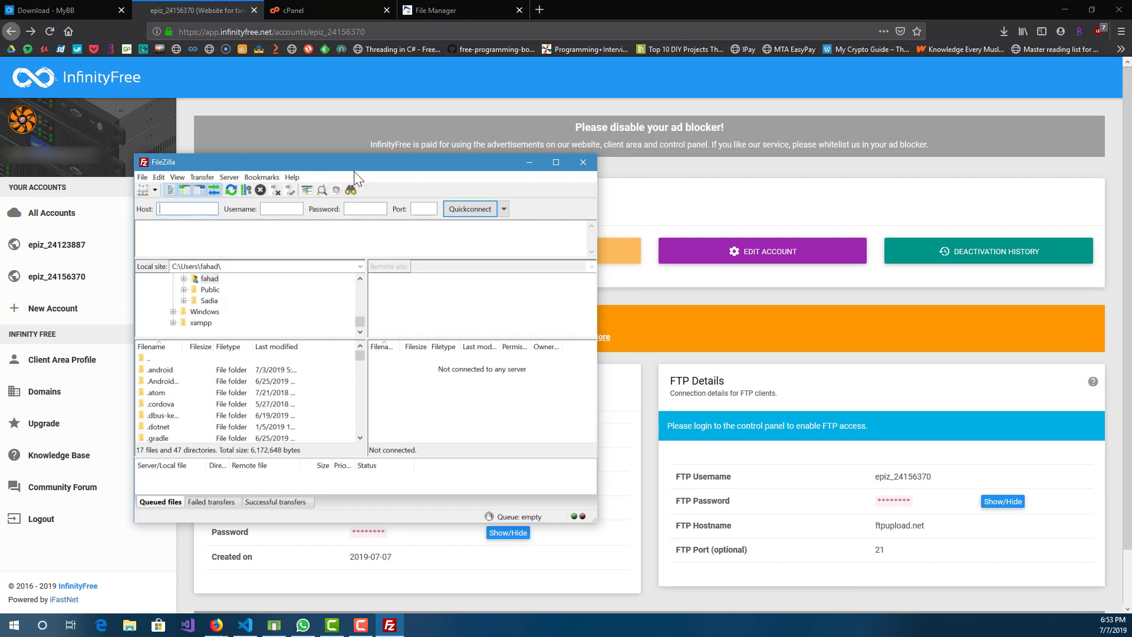
# Copy the FTP username from the account page into FileZilla's Quickconnect Username field.
pyautogui.moveTo(387, 168); pyautogui.dragTo(451, 187)
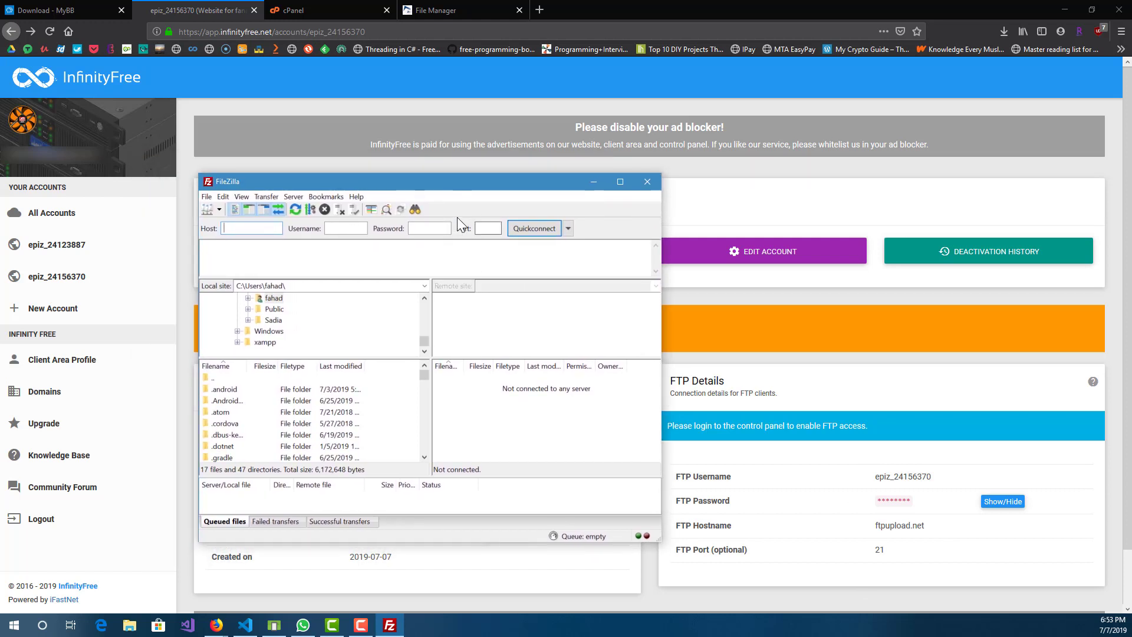
pyautogui.click(902, 475)
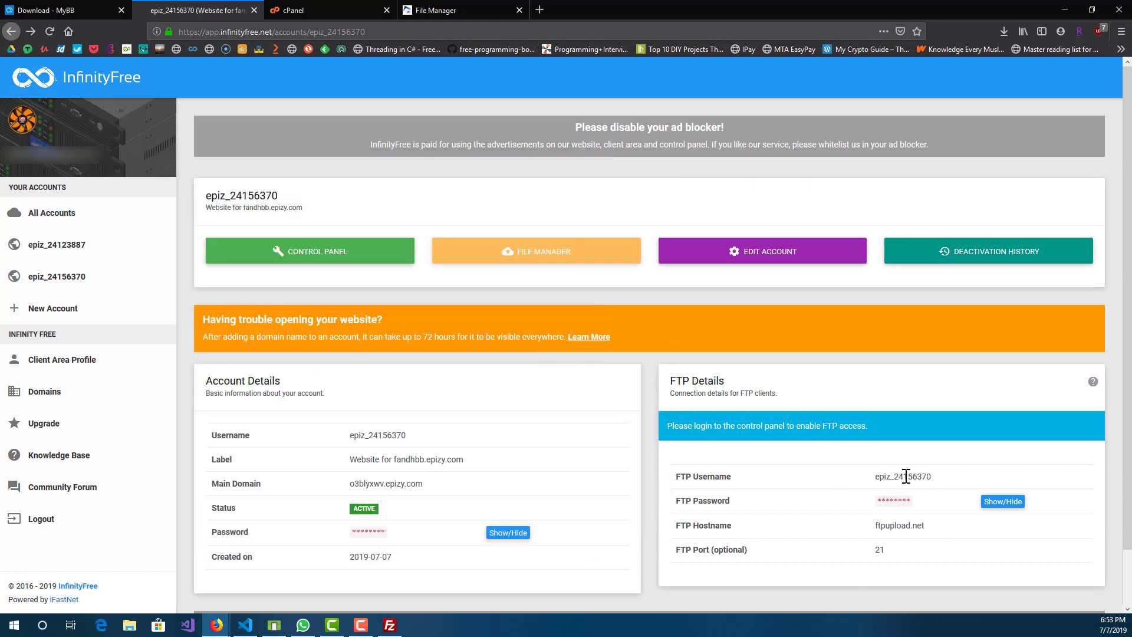
pyautogui.doubleClick(906, 477)
pyautogui.hotkey('ctrl', 'c')
pyautogui.hotkey('alt', 'Tab')
pyautogui.click(345, 228)
pyautogui.hotkey('ctrl', 'v')
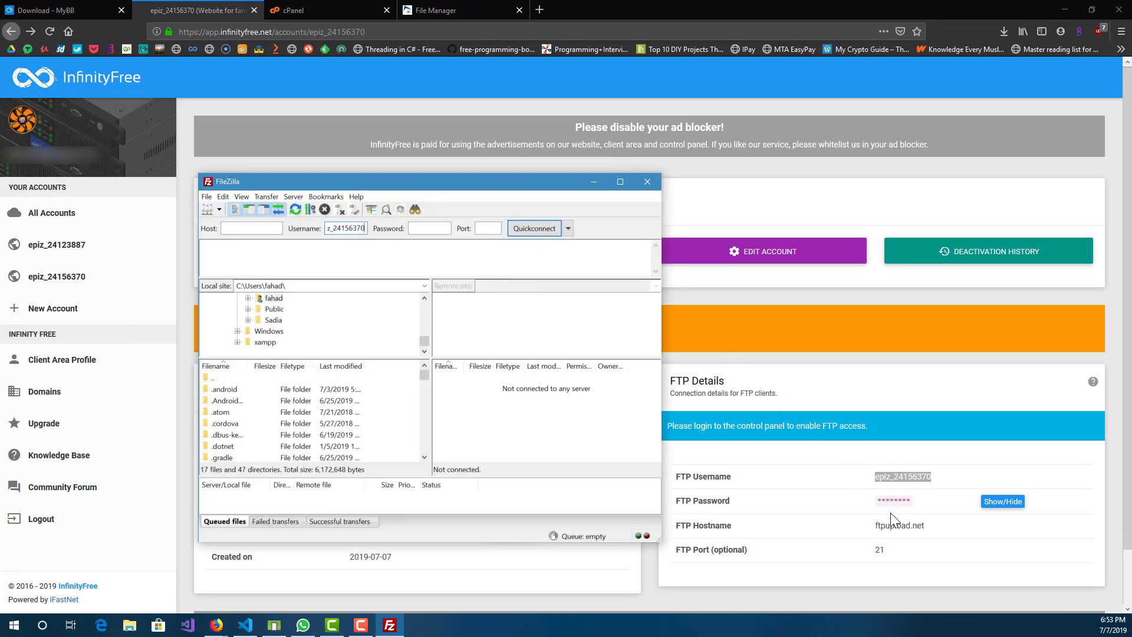
# Copy the FTP hostname ftpupload.net into FileZilla's Host field.
pyautogui.doubleClick(896, 528)
pyautogui.tripleClick(896, 529)
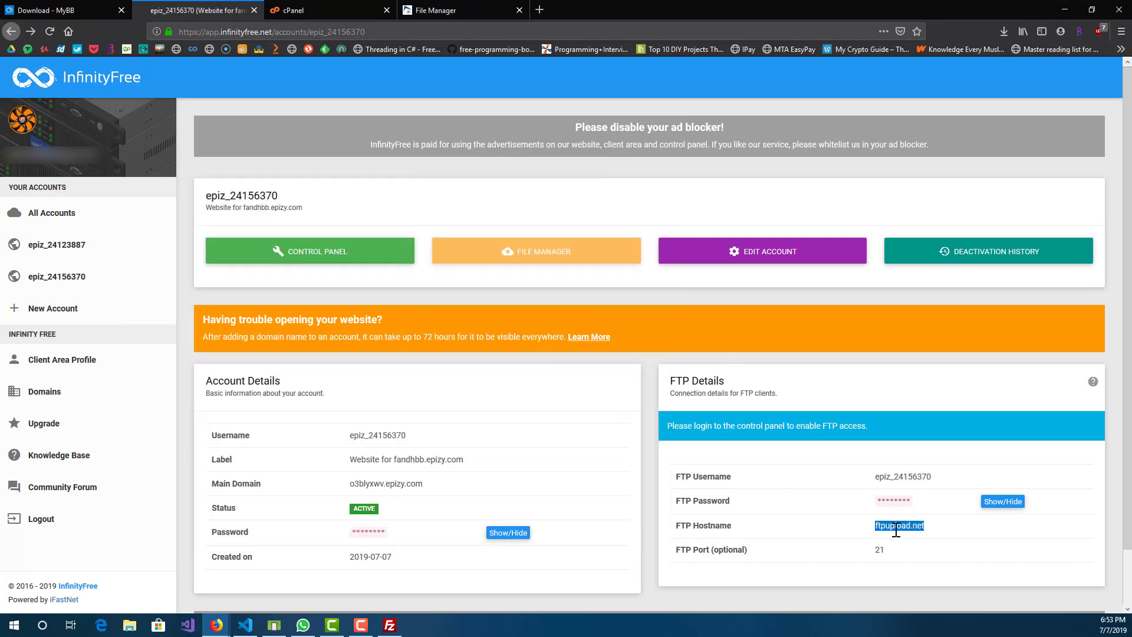
pyautogui.hotkey('ctrl', 'c')
pyautogui.hotkey('alt', 'Tab')
pyautogui.click(236, 228)
pyautogui.hotkey('ctrl', 'v')
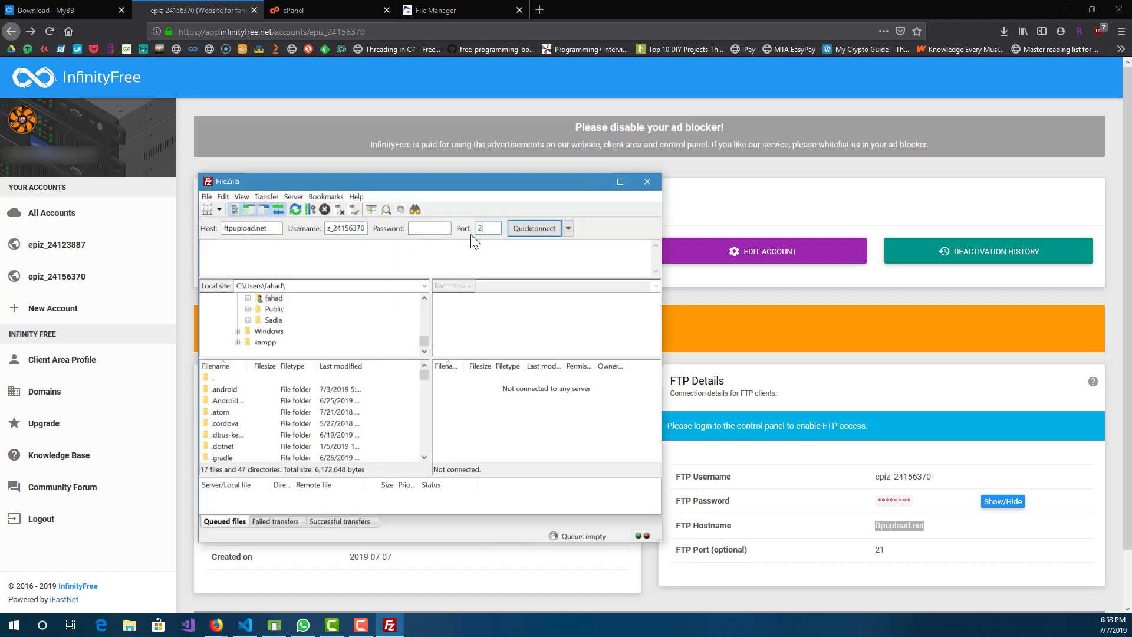
# Paste the revealed FTP password, Quickconnect, save the password and trust the certificate.
pyautogui.click(989, 517)
pyautogui.click(1002, 501)
pyautogui.doubleClick(886, 502)
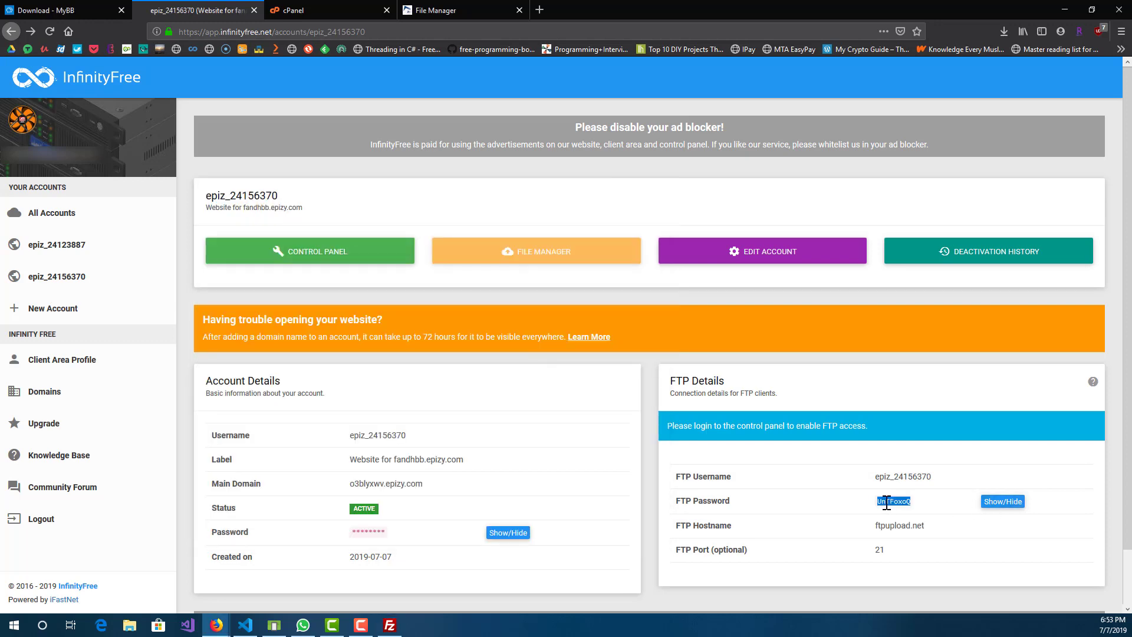
pyautogui.hotkey('ctrl', 'c')
pyautogui.hotkey('alt', 'Tab')
pyautogui.click(413, 231)
pyautogui.hotkey('ctrl', 'v')
pyautogui.click(535, 232)
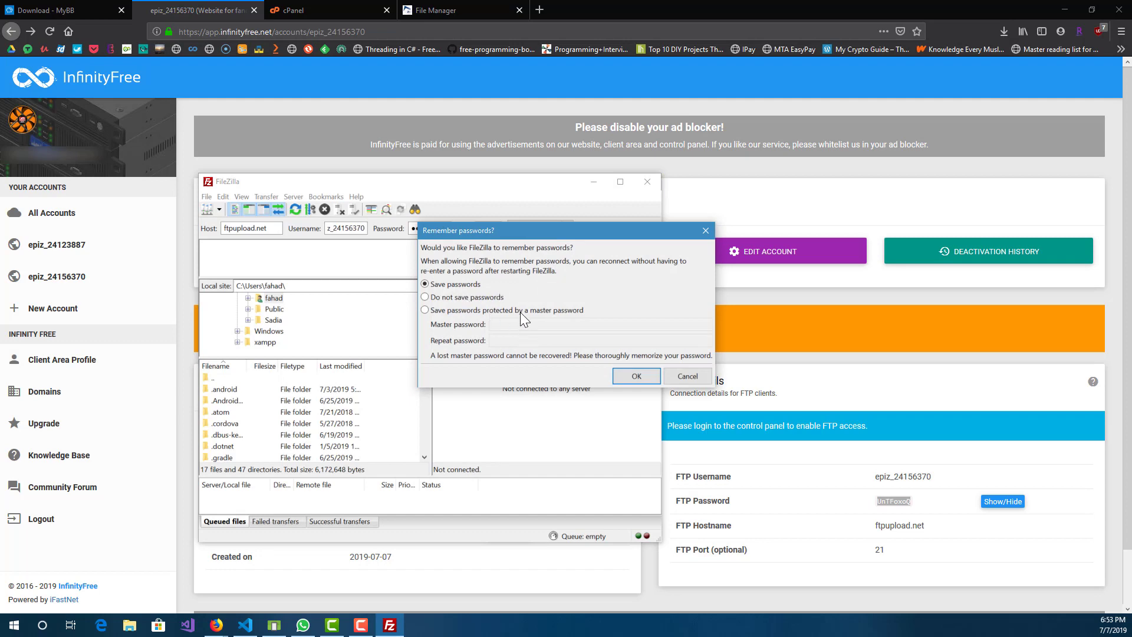
pyautogui.click(626, 377)
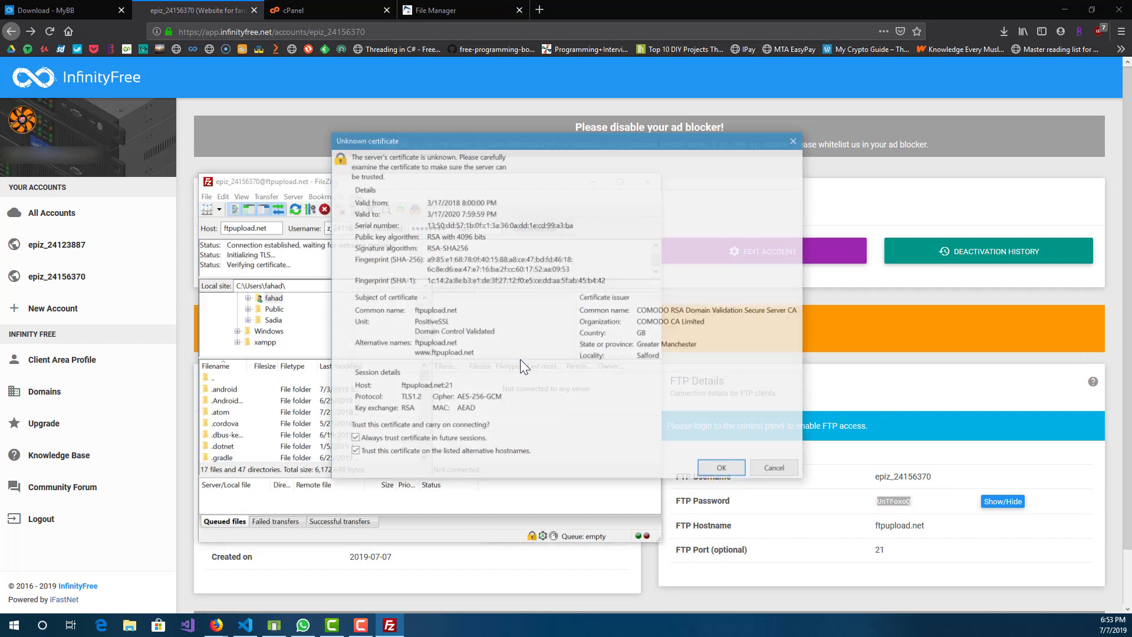
pyautogui.click(719, 467)
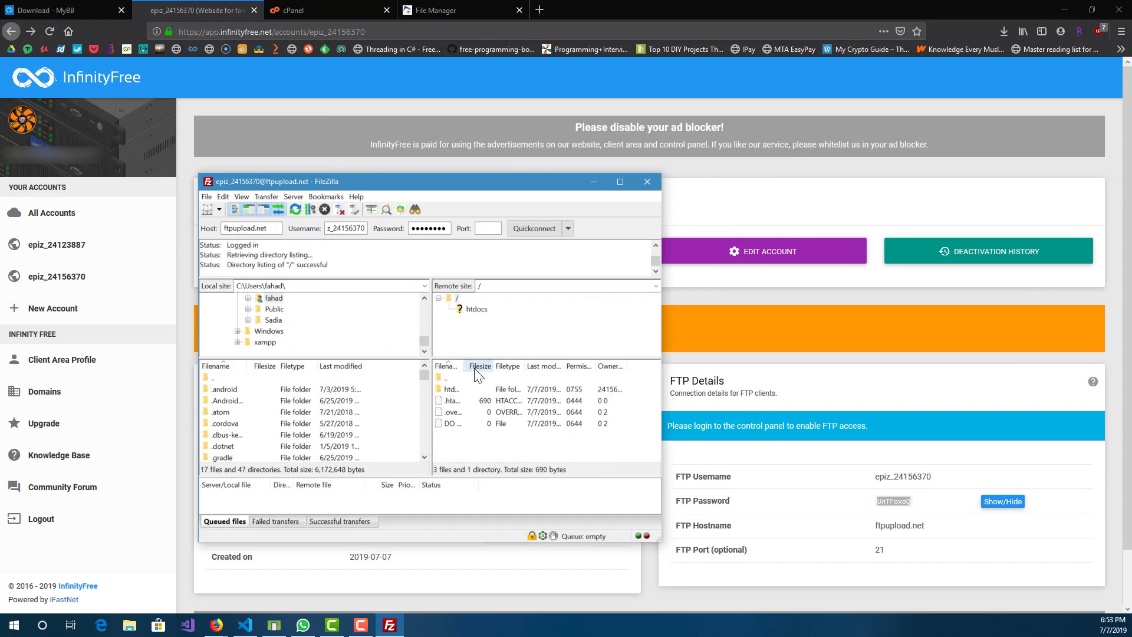
# Open the remote /htdocs folder and delete its two default files.
pyautogui.moveTo(466, 367); pyautogui.dragTo(487, 367)
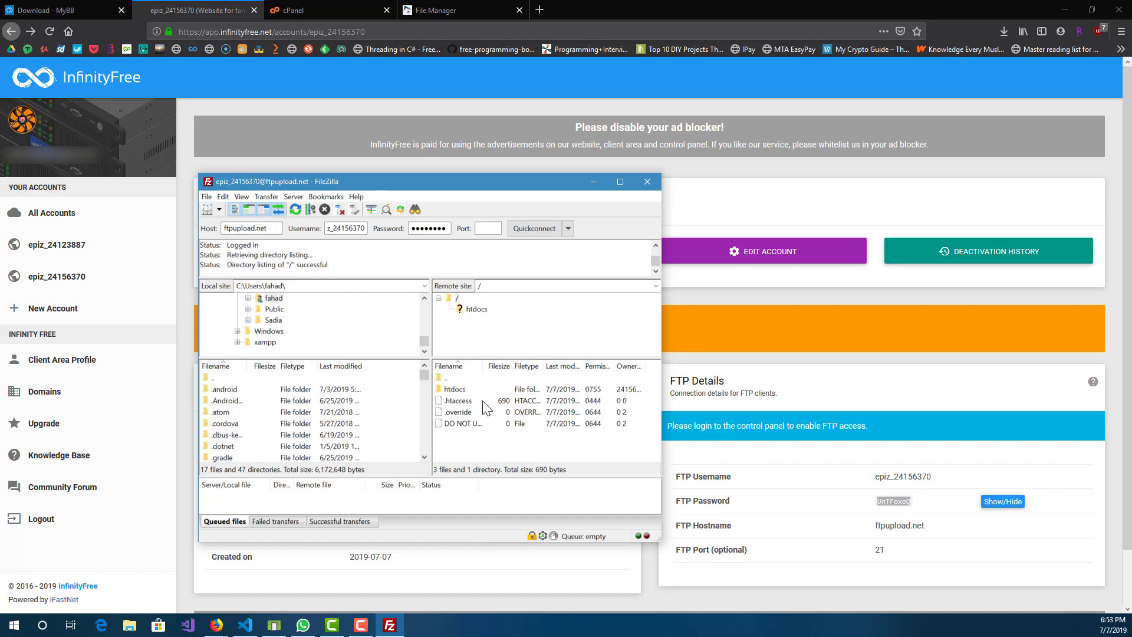
pyautogui.doubleClick(454, 390)
pyautogui.moveTo(473, 419); pyautogui.dragTo(455, 385)
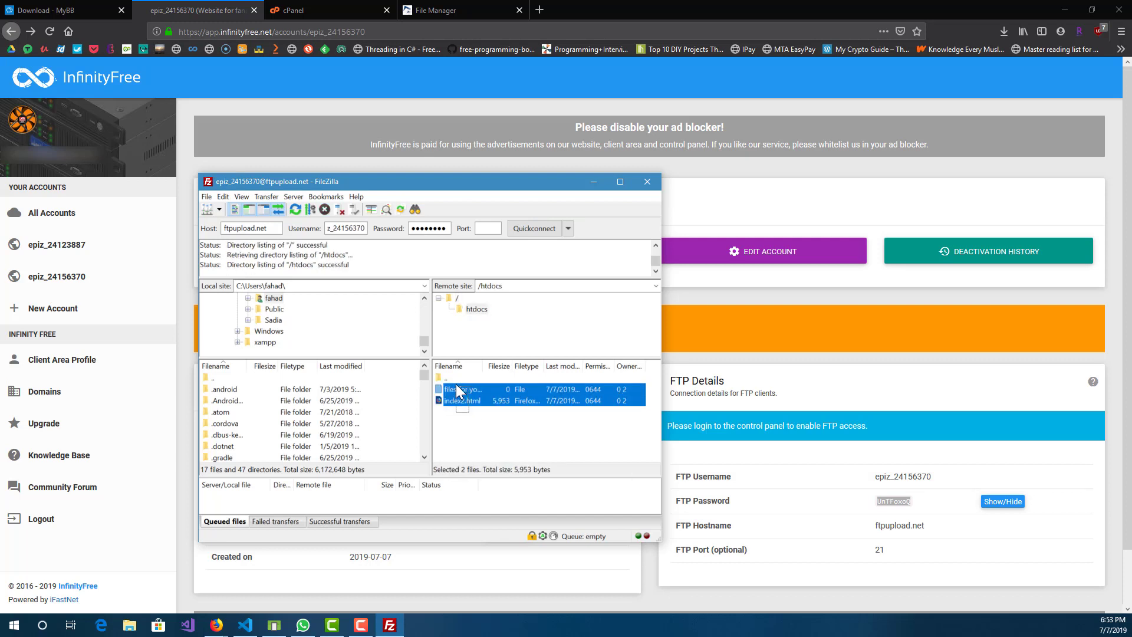
pyautogui.press('Delete')
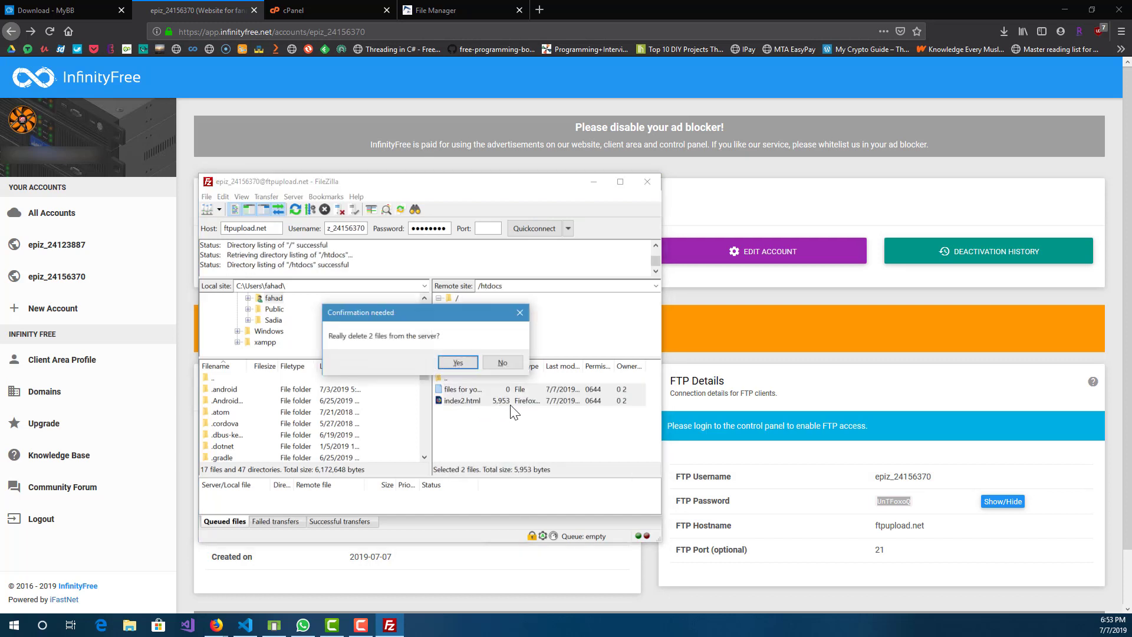
pyautogui.click(465, 366)
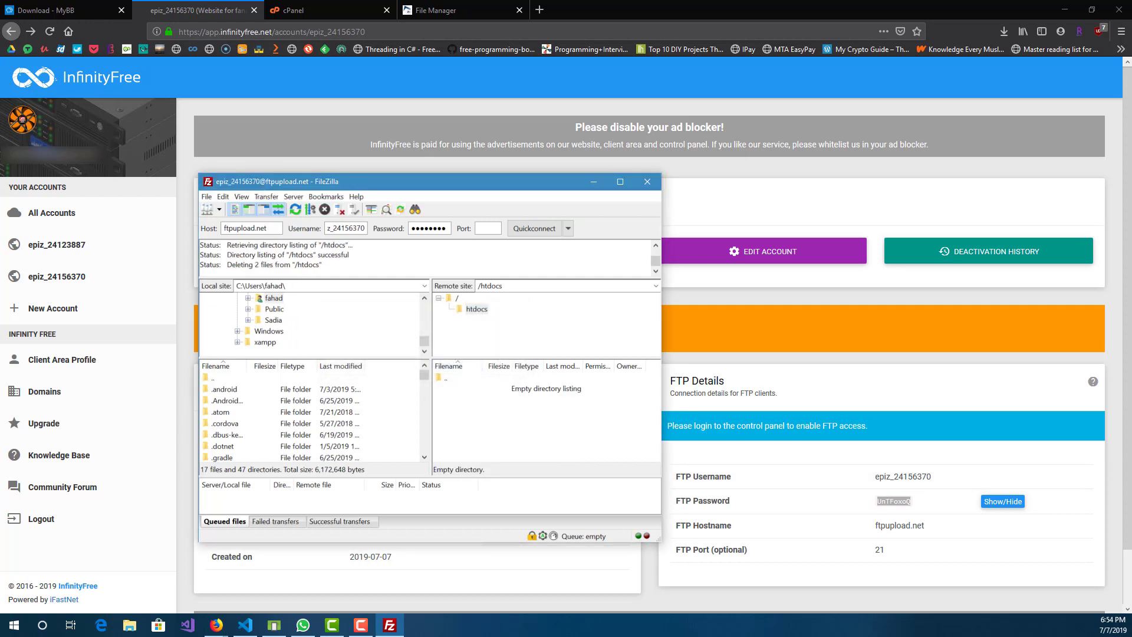
pyautogui.moveTo(312, 184); pyautogui.dragTo(80, 204)
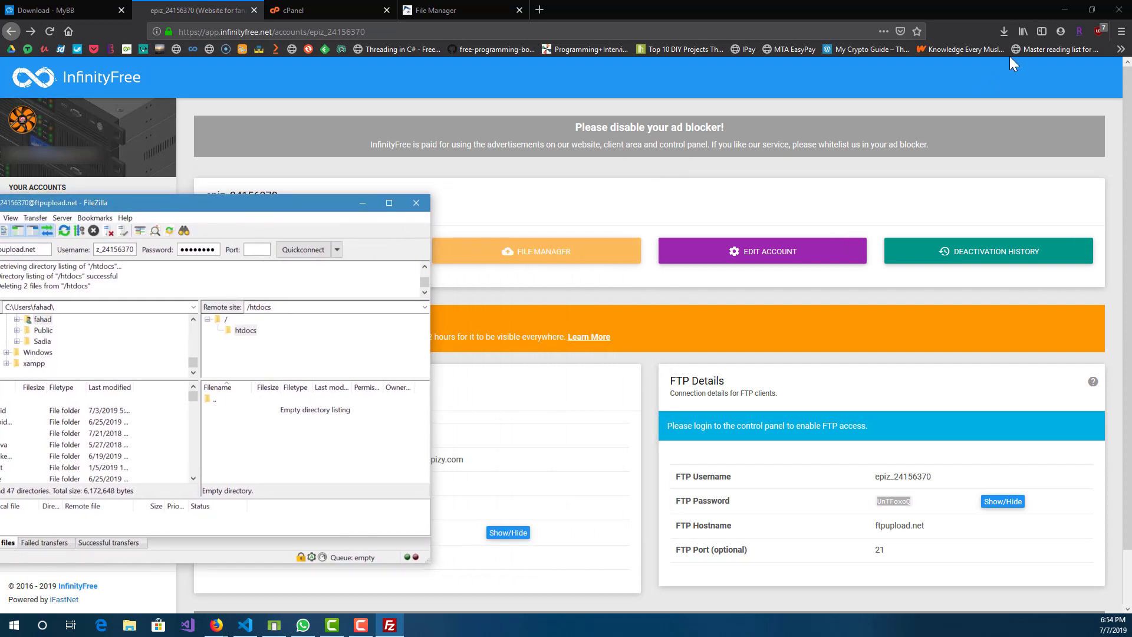
# Open mybb_1821.zip from downloads and select everything in its Upload folder.
pyautogui.click(1005, 30)
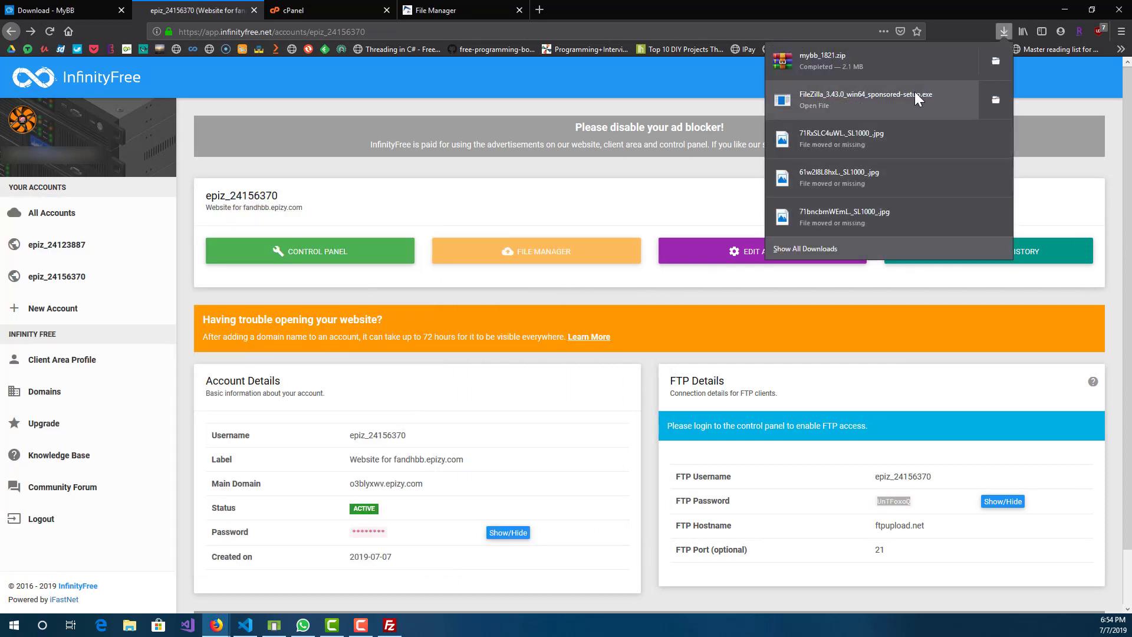
pyautogui.click(834, 58)
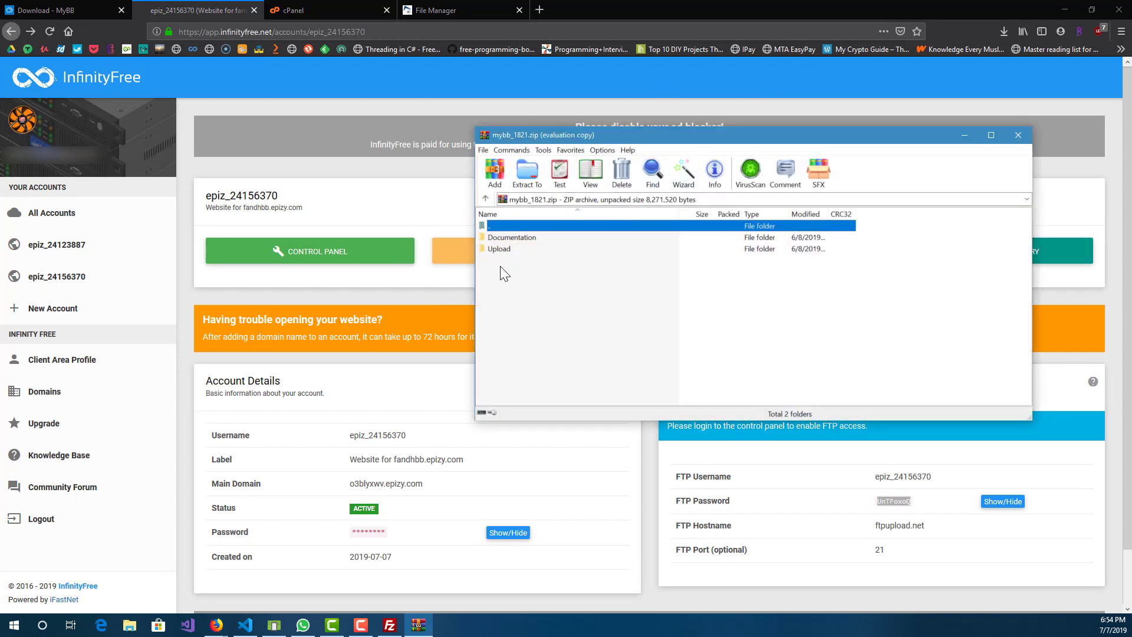
pyautogui.doubleClick(508, 250)
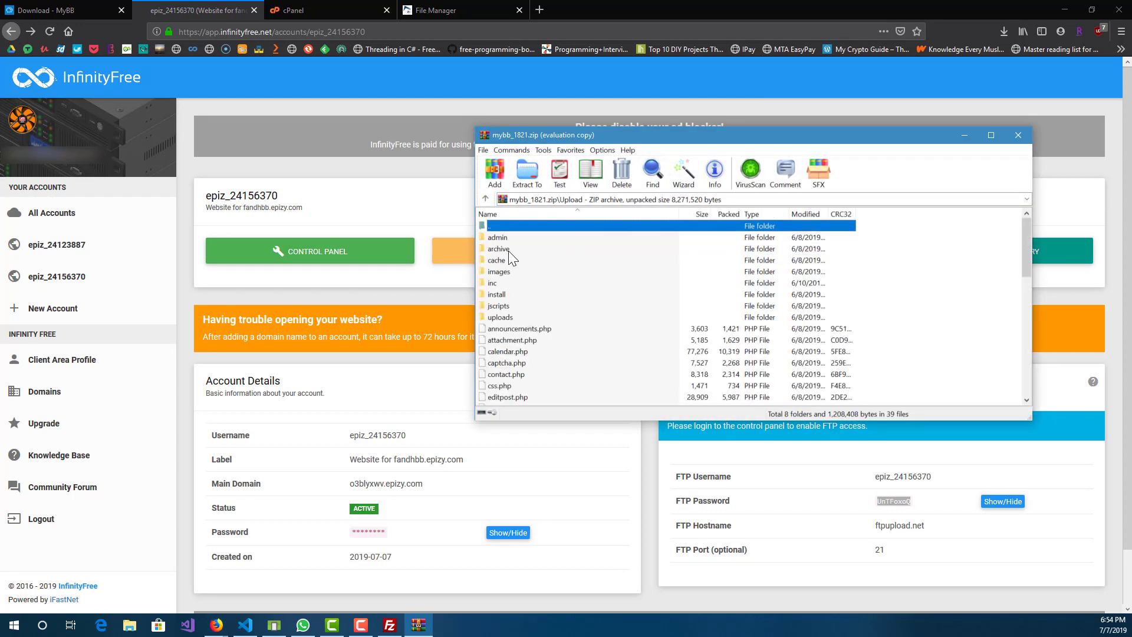
pyautogui.doubleClick(493, 227)
pyautogui.doubleClick(505, 247)
pyautogui.hotkey('ctrl', 'a')
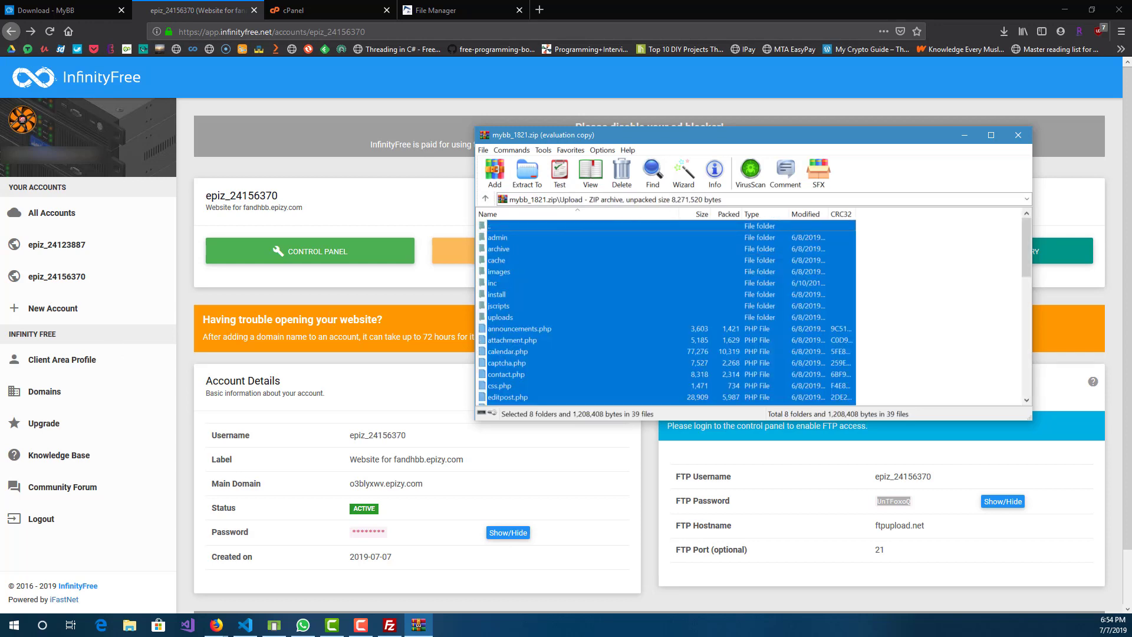
# Place FileZilla beside WinRAR and drag the Upload contents onto remote htdocs.
pyautogui.hotkey('alt', 'Tab')
pyautogui.moveTo(321, 197); pyautogui.dragTo(363, 208)
pyautogui.moveTo(476, 186)
pyautogui.mouseDown()
pyautogui.moveTo(443, 170)
pyautogui.moveTo(484, 191)
pyautogui.mouseUp()
pyautogui.click(644, 139)
pyautogui.moveTo(644, 139); pyautogui.dragTo(705, 141)
pyautogui.moveTo(635, 269); pyautogui.dragTo(417, 434)
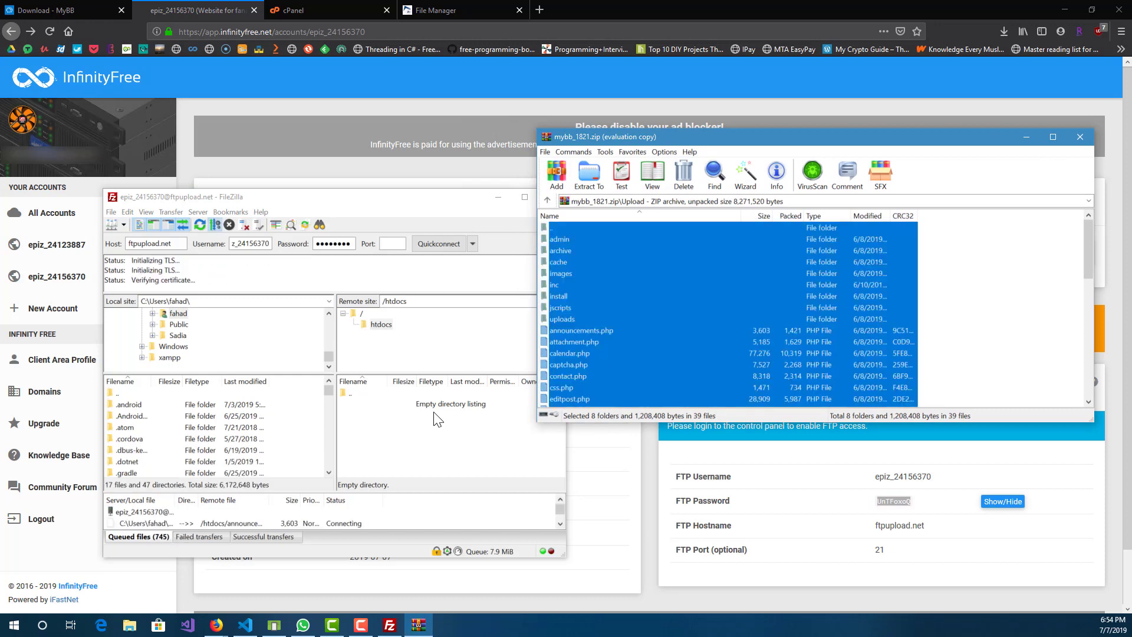
# Let all 745 MyBB file uploads complete, enlarging FileZilla's transfer queue to watch.
pyautogui.click(349, 547)
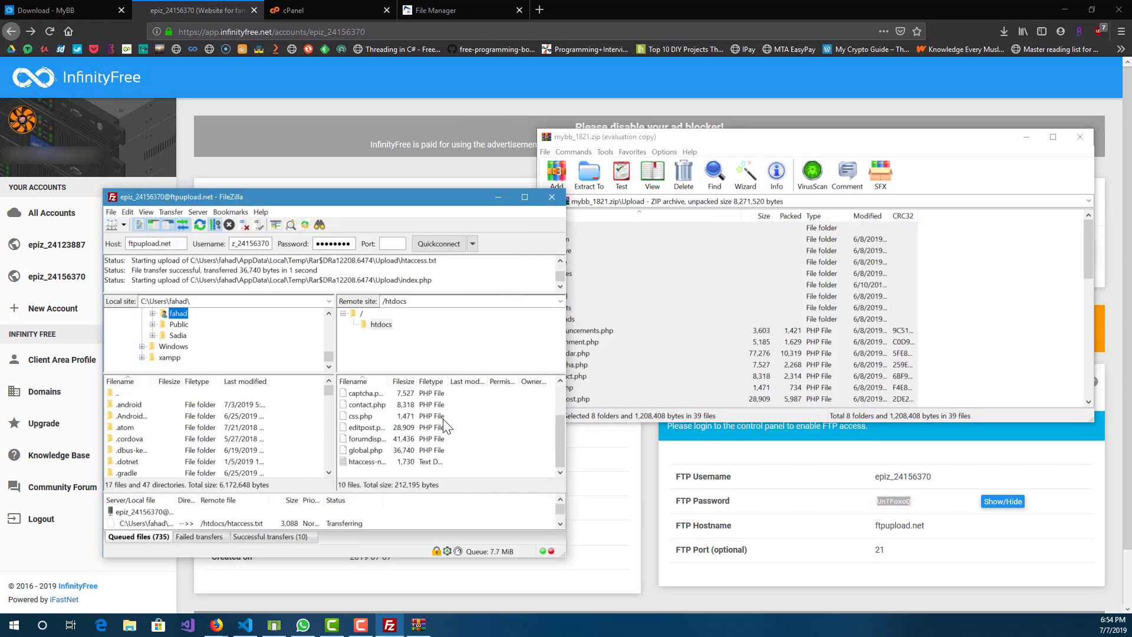
pyautogui.click(1031, 306)
pyautogui.scroll(-4, 1014, 312)
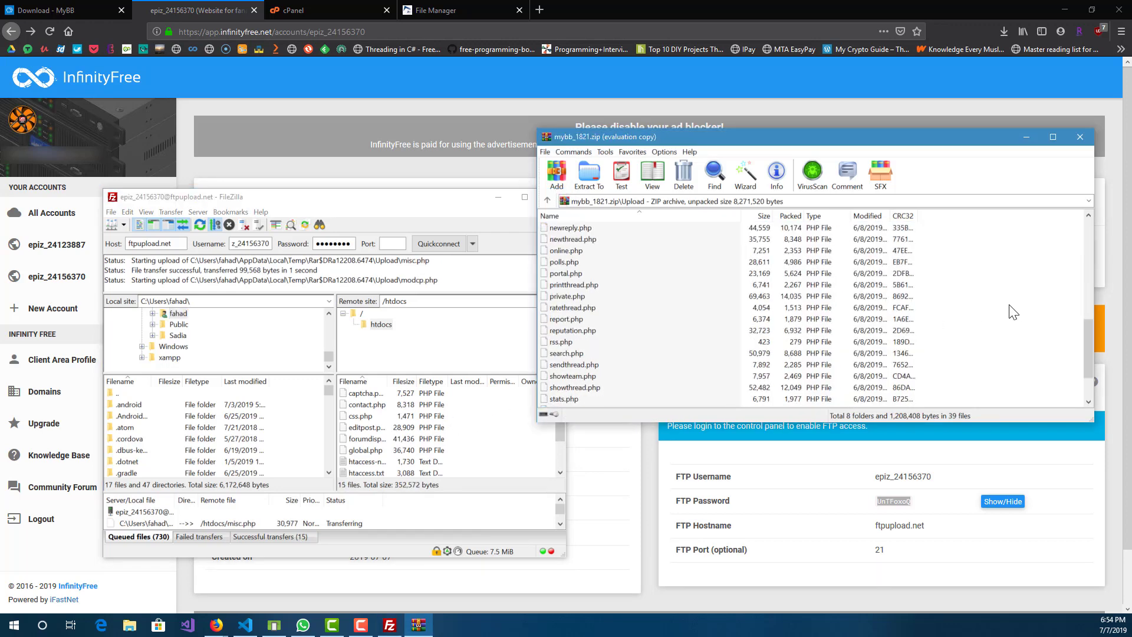
pyautogui.scroll(10, 998, 313)
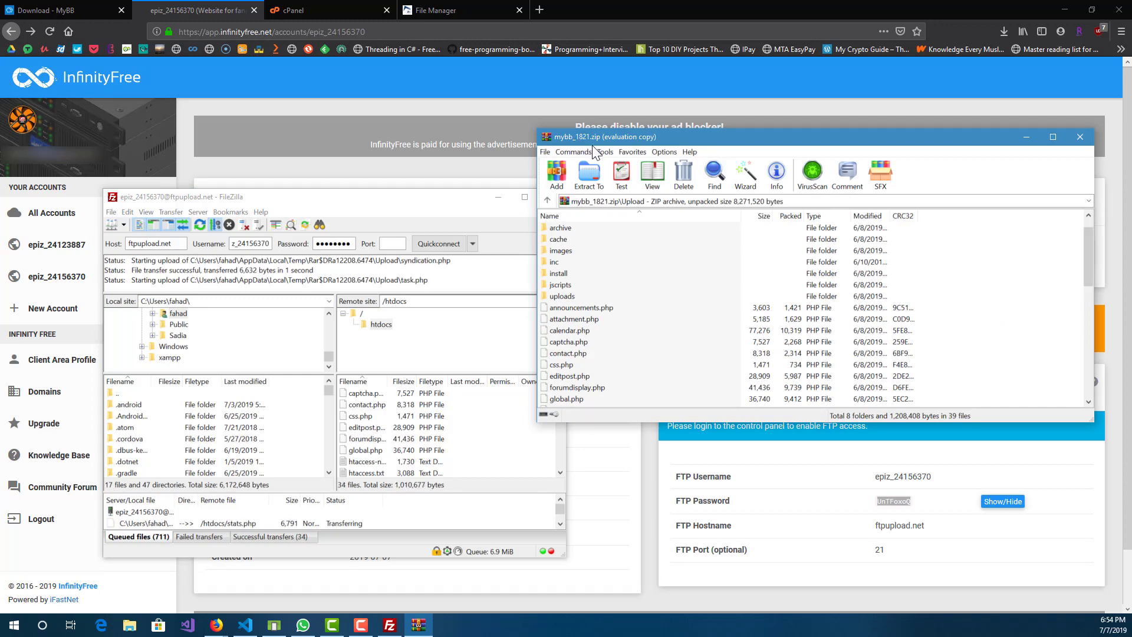
pyautogui.click(1004, 31)
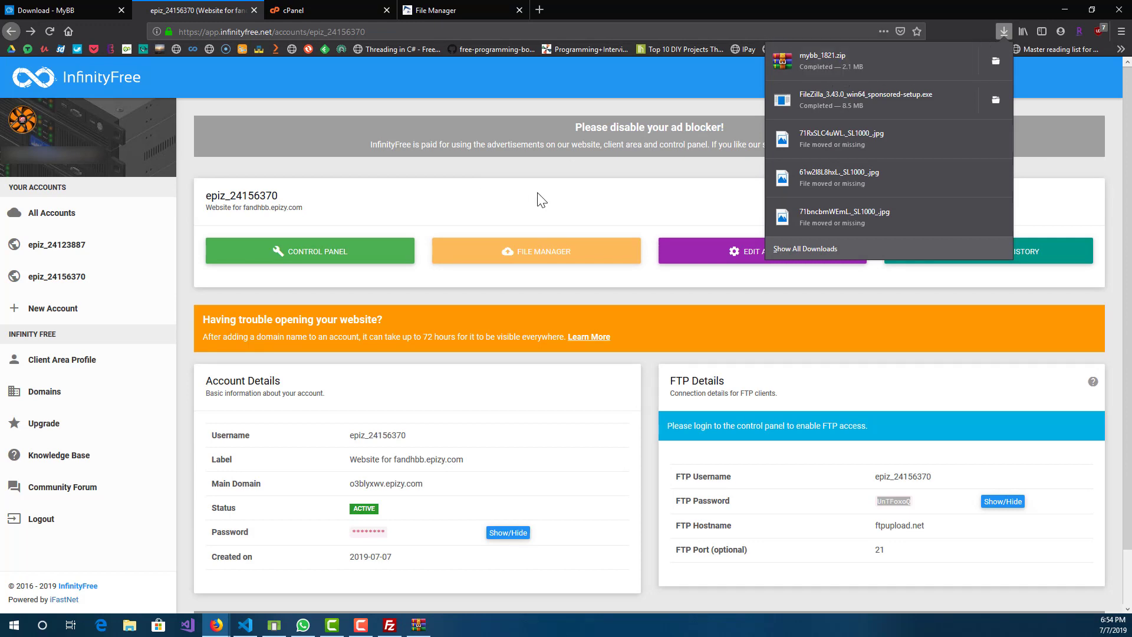
pyautogui.click(571, 240)
pyautogui.click(389, 624)
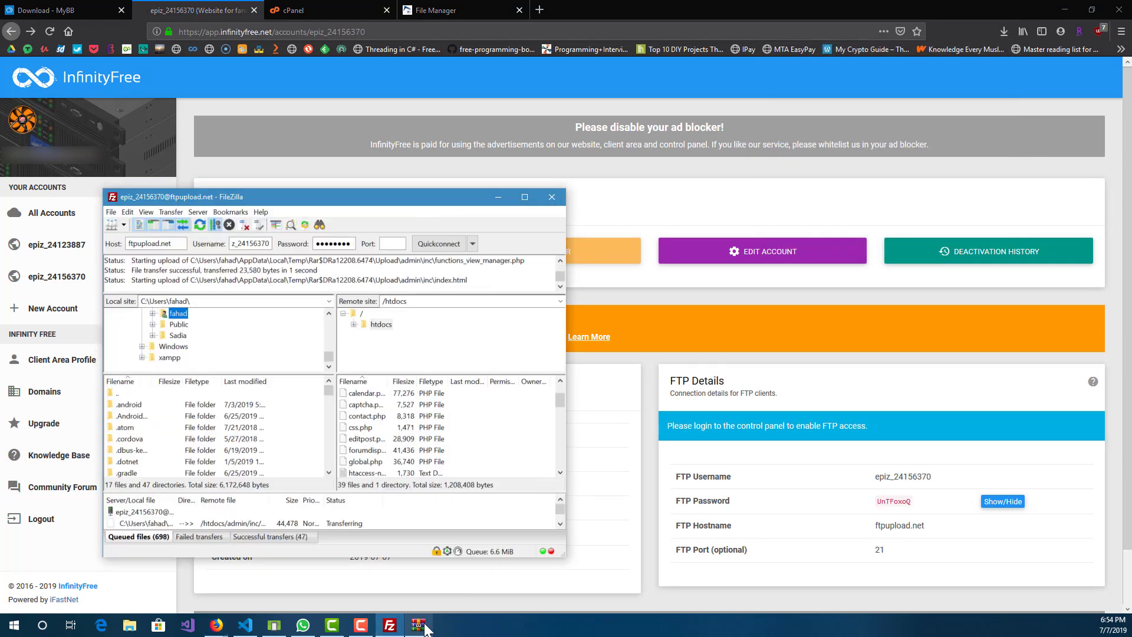
pyautogui.click(420, 626)
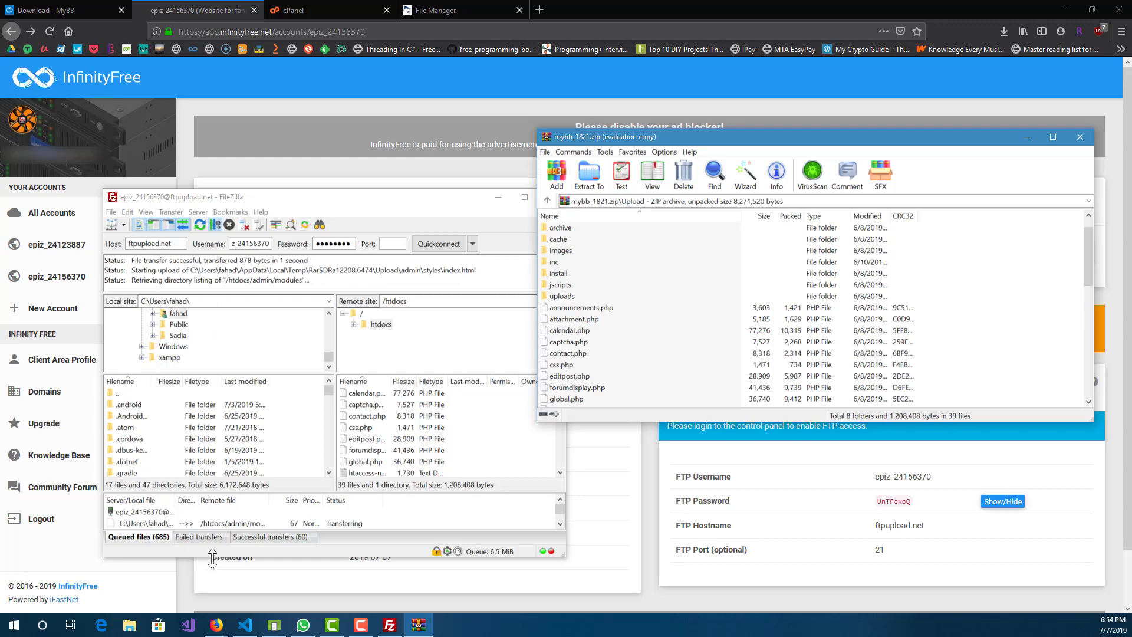
pyautogui.moveTo(212, 558); pyautogui.dragTo(212, 594)
pyautogui.moveTo(285, 198); pyautogui.dragTo(243, 125)
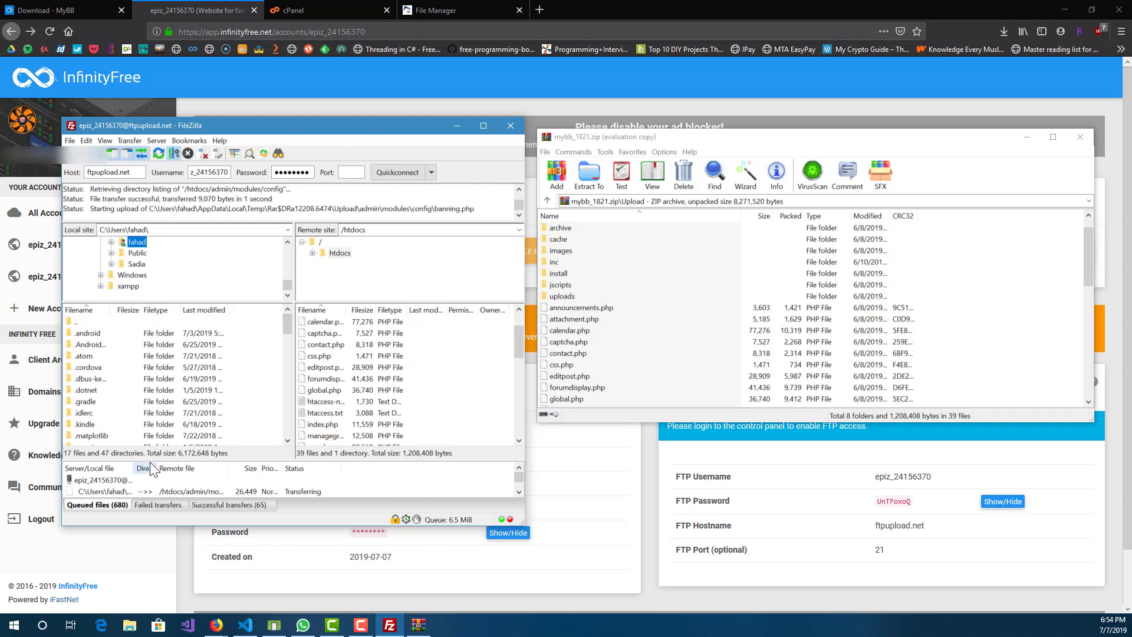
pyautogui.moveTo(150, 462); pyautogui.dragTo(151, 395)
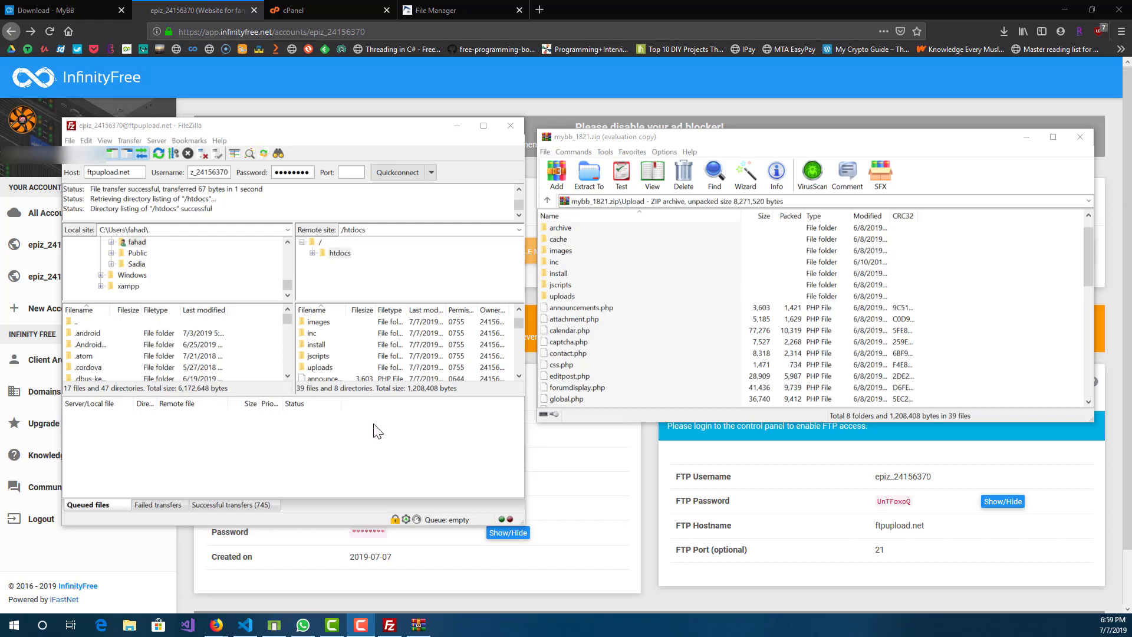
# Open the InfinityFree account's control panel and close the File Manager tab.
pyautogui.click(406, 142)
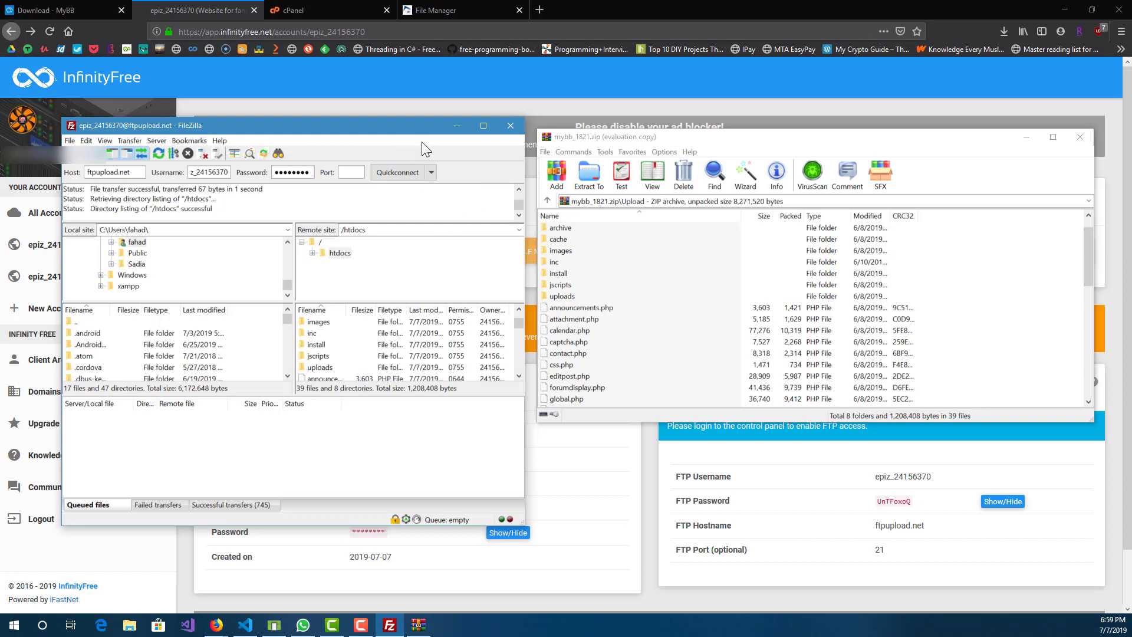
pyautogui.click(422, 87)
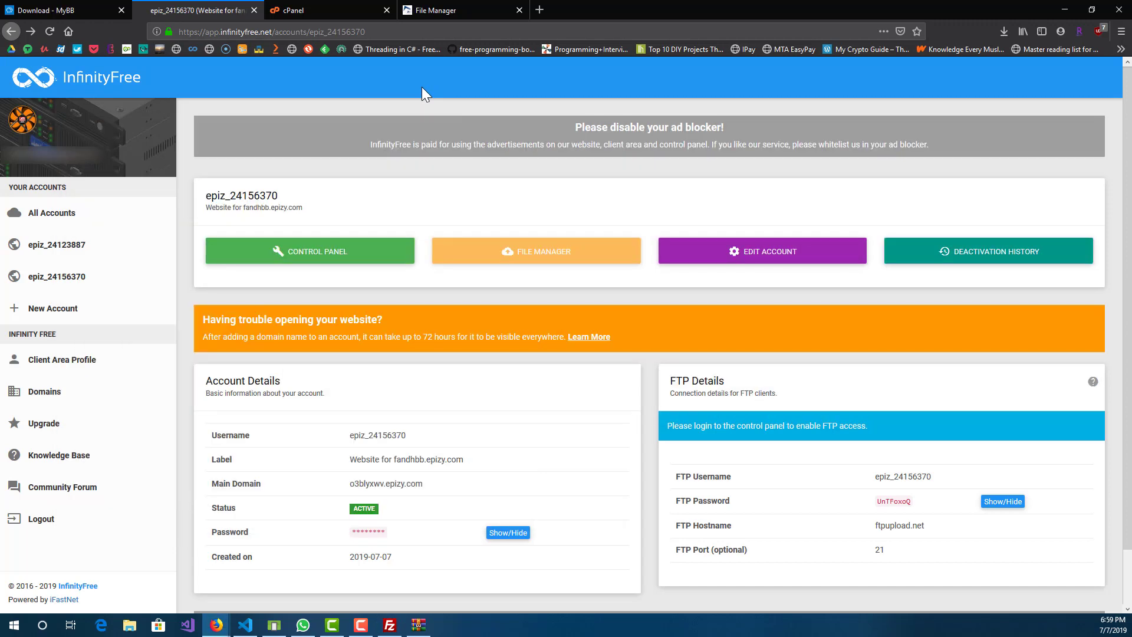
pyautogui.click(370, 252)
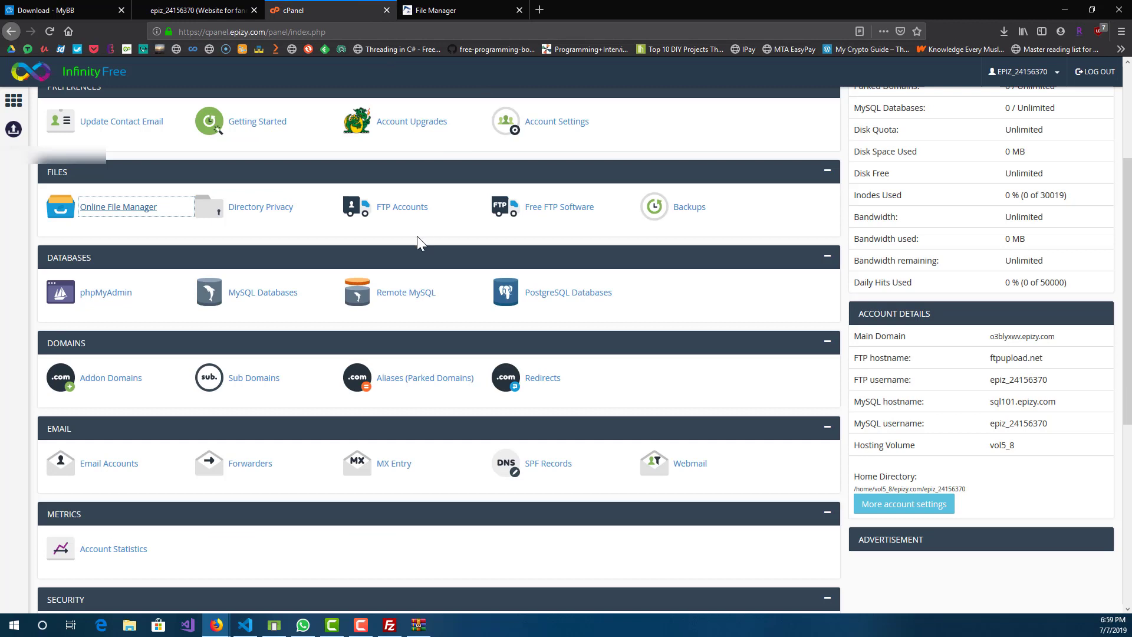
pyautogui.click(514, 11)
pyautogui.click(519, 11)
# Return to the account details page and select the domain fandhbb.epizy.com.
pyautogui.scroll(3, 466, 200)
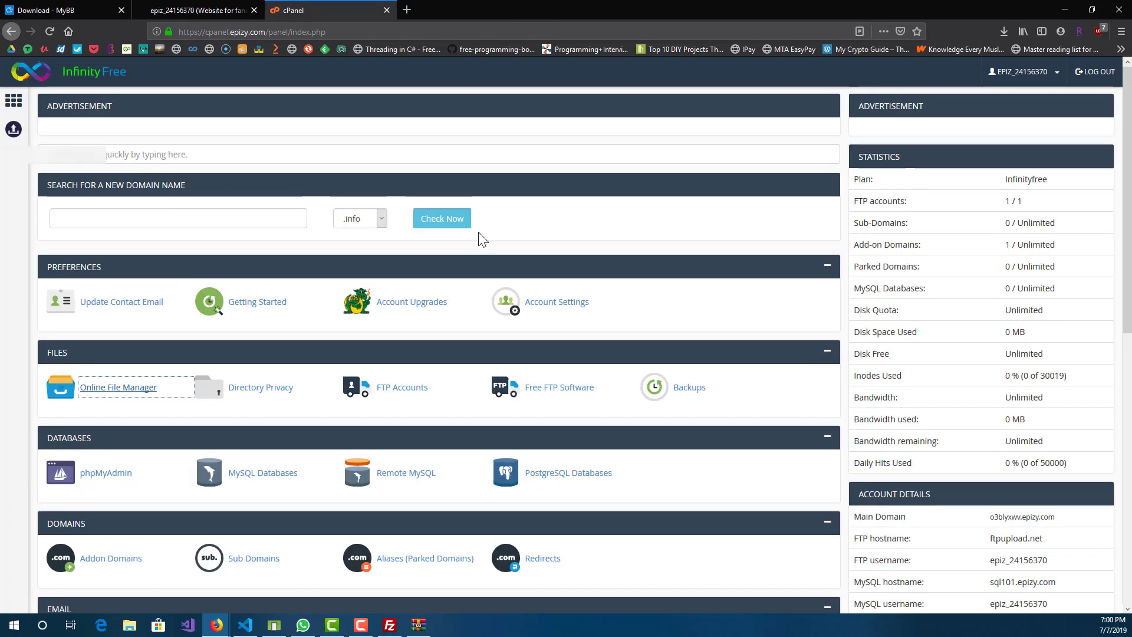
pyautogui.scroll(-2, 466, 233)
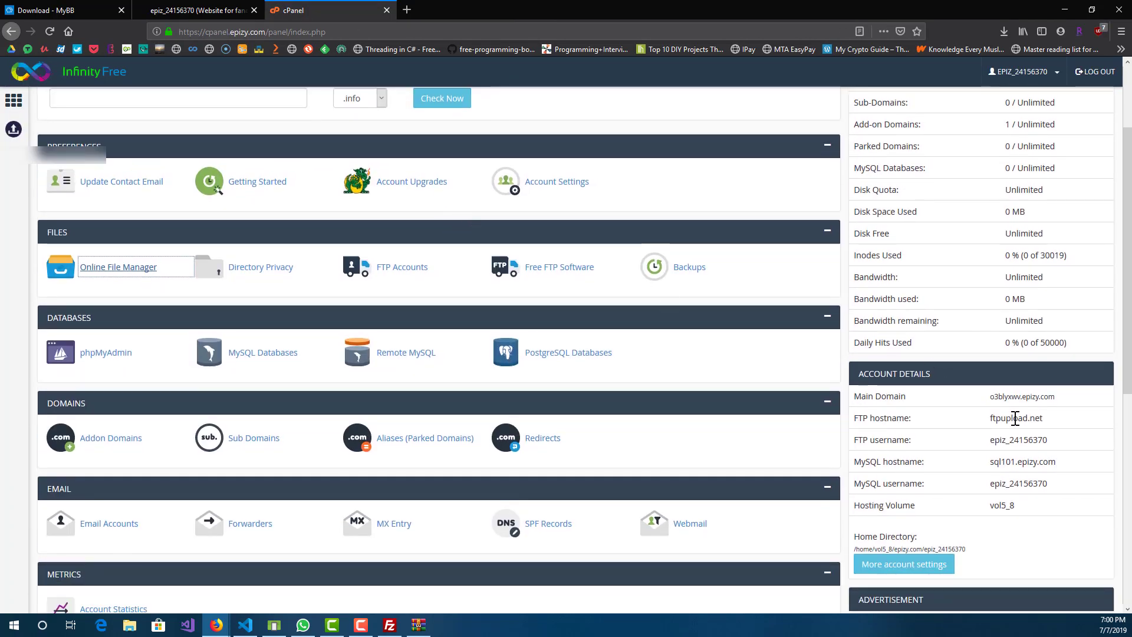
pyautogui.scroll(2, 1003, 440)
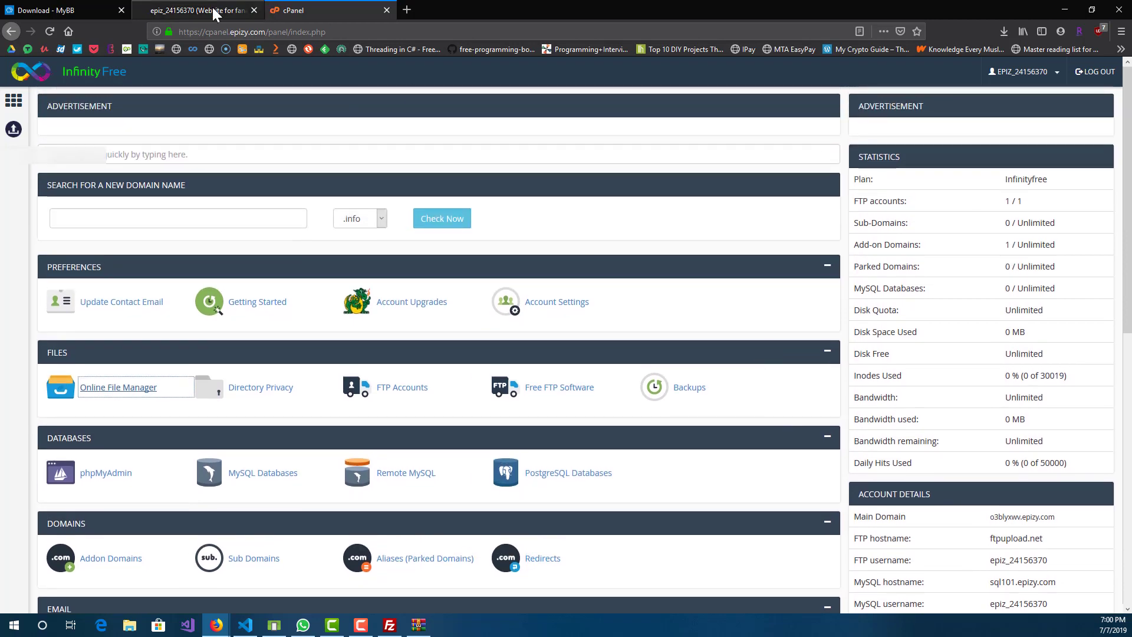
pyautogui.click(214, 8)
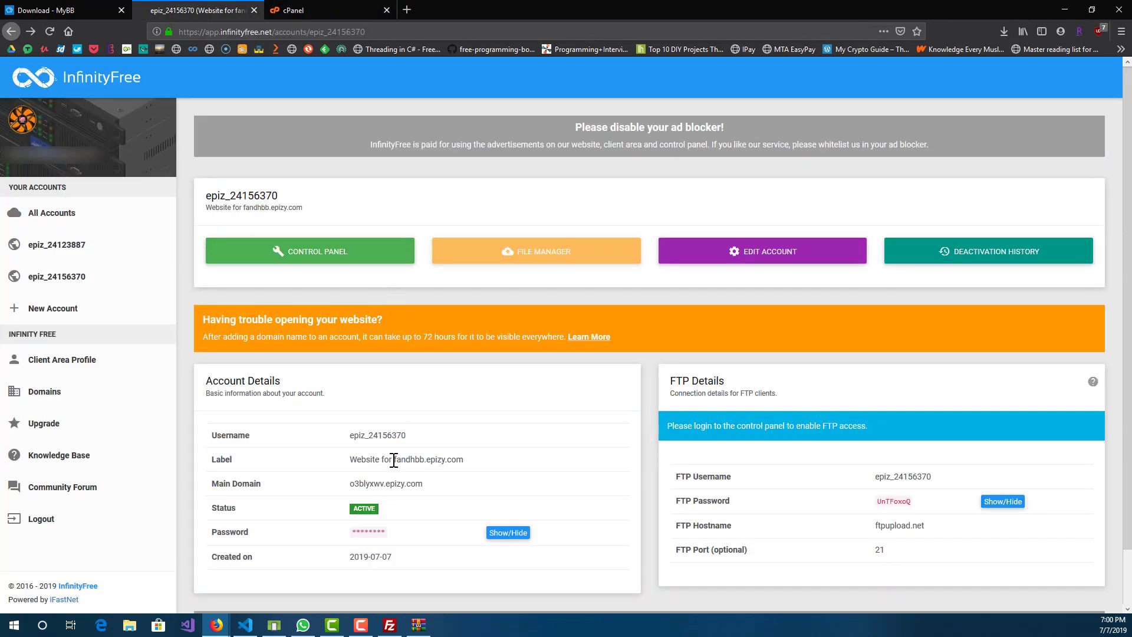
pyautogui.moveTo(392, 460); pyautogui.dragTo(473, 479)
pyautogui.hotkey('ctrl', 'c')
# Load fandhbb.epizy.com in a new tab, removing the trailing /?z from the address.
pyautogui.click(320, 8)
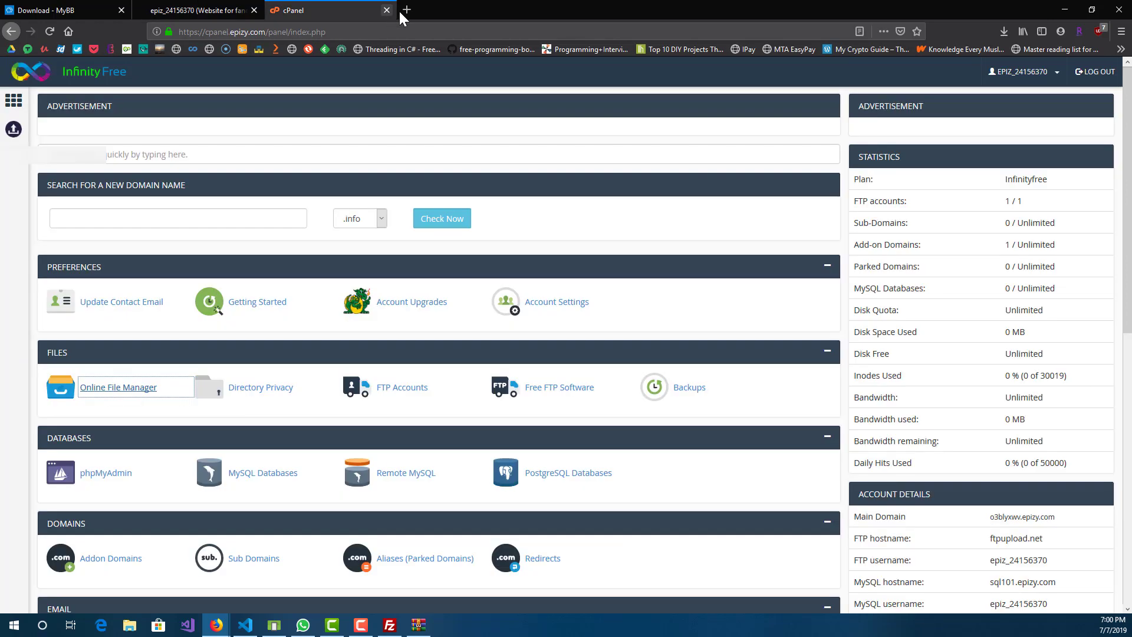
pyautogui.click(407, 9)
pyautogui.hotkey('ctrl', 'v')
pyautogui.press('Return')
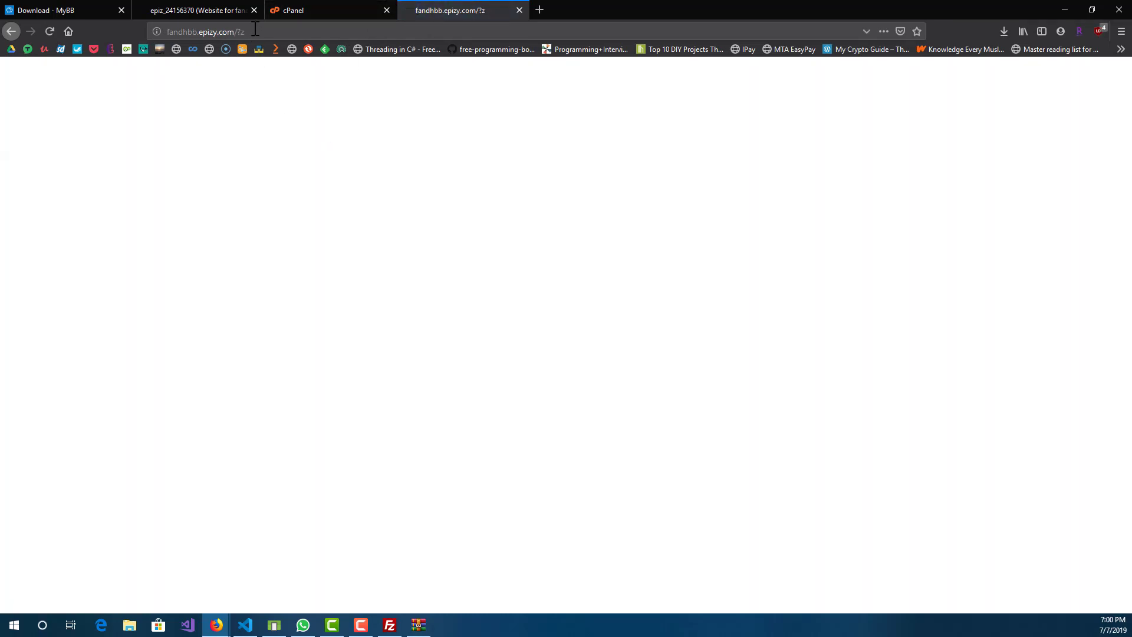
pyautogui.moveTo(236, 32); pyautogui.dragTo(278, 30)
pyautogui.press('Return')
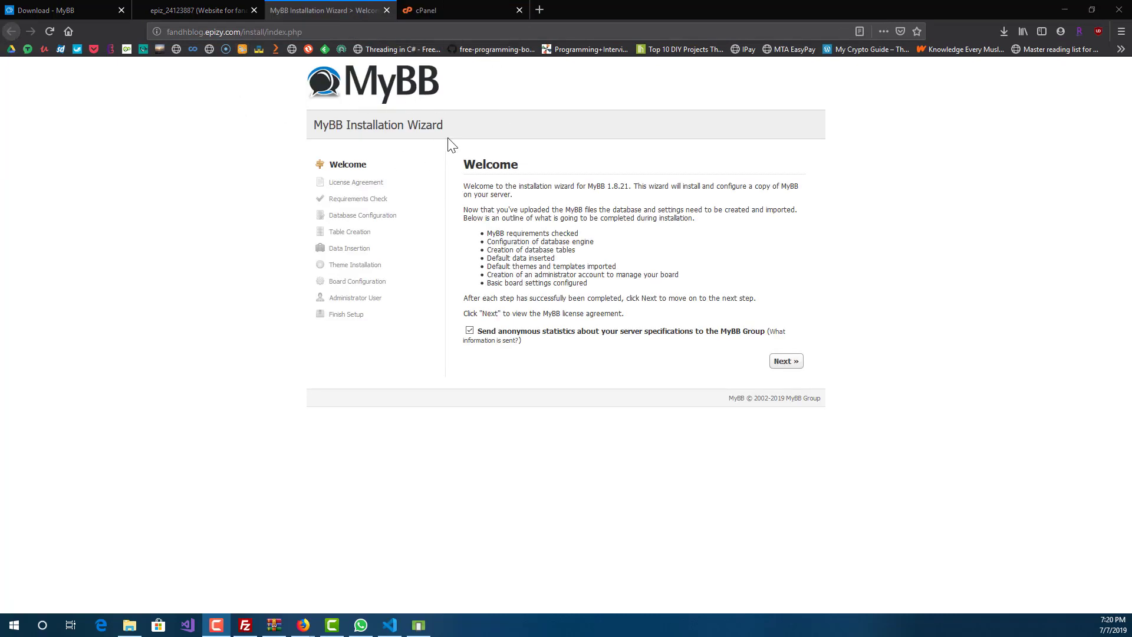
# On the MyBB Installation Wizard Welcome page, untick sending anonymous statistics.
pyautogui.moveTo(314, 125); pyautogui.dragTo(463, 126)
pyautogui.tripleClick(464, 126)
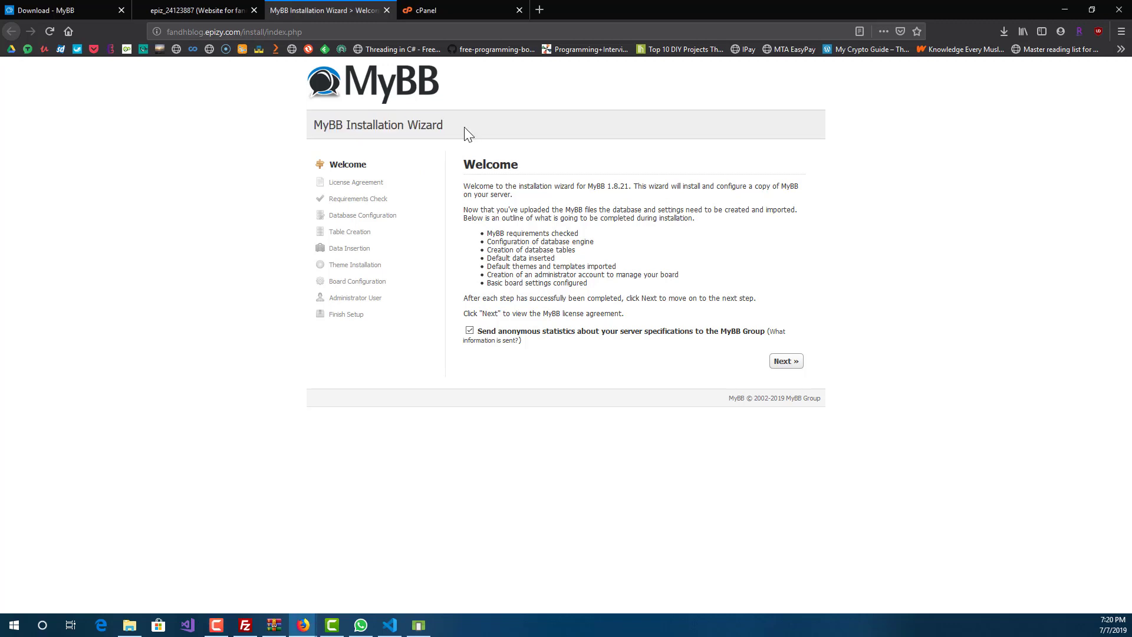
pyautogui.click(193, 9)
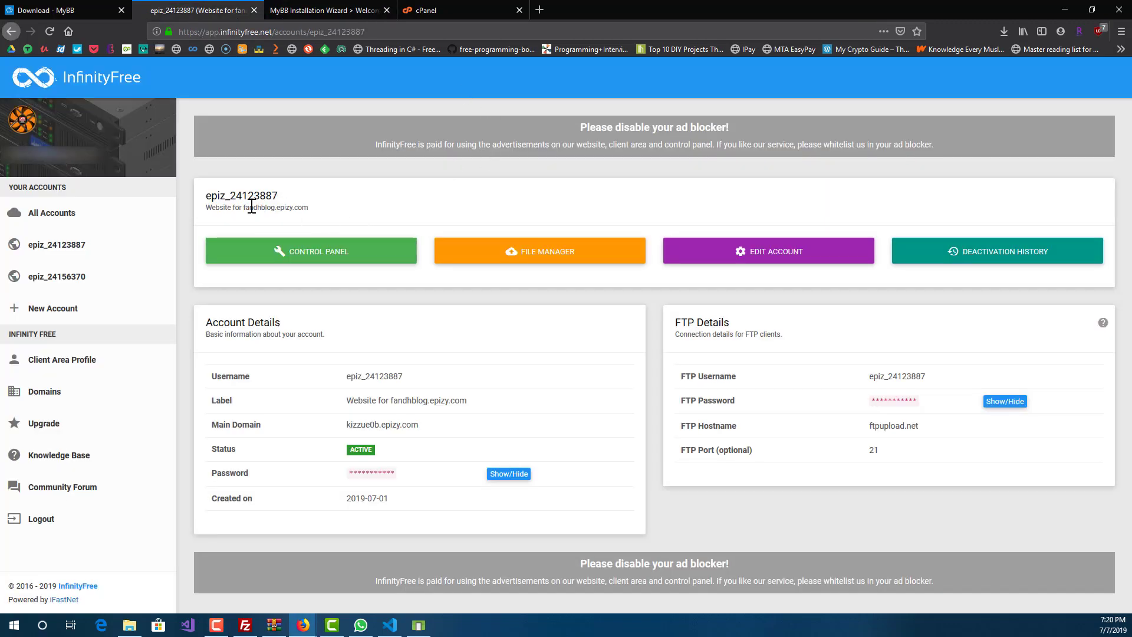
pyautogui.click(335, 11)
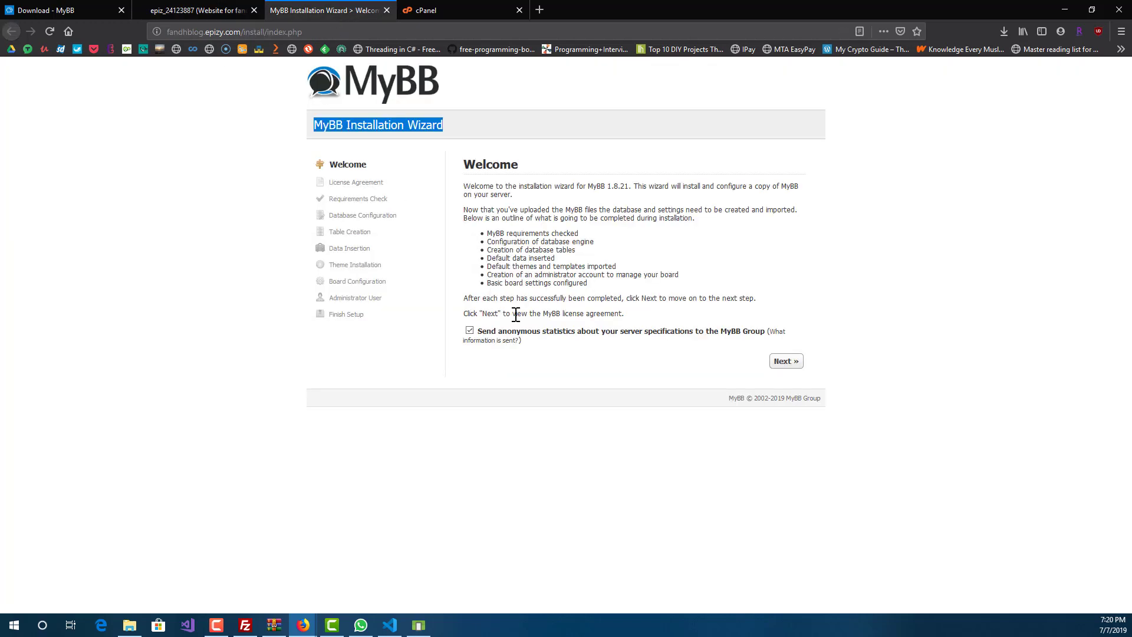
pyautogui.click(471, 329)
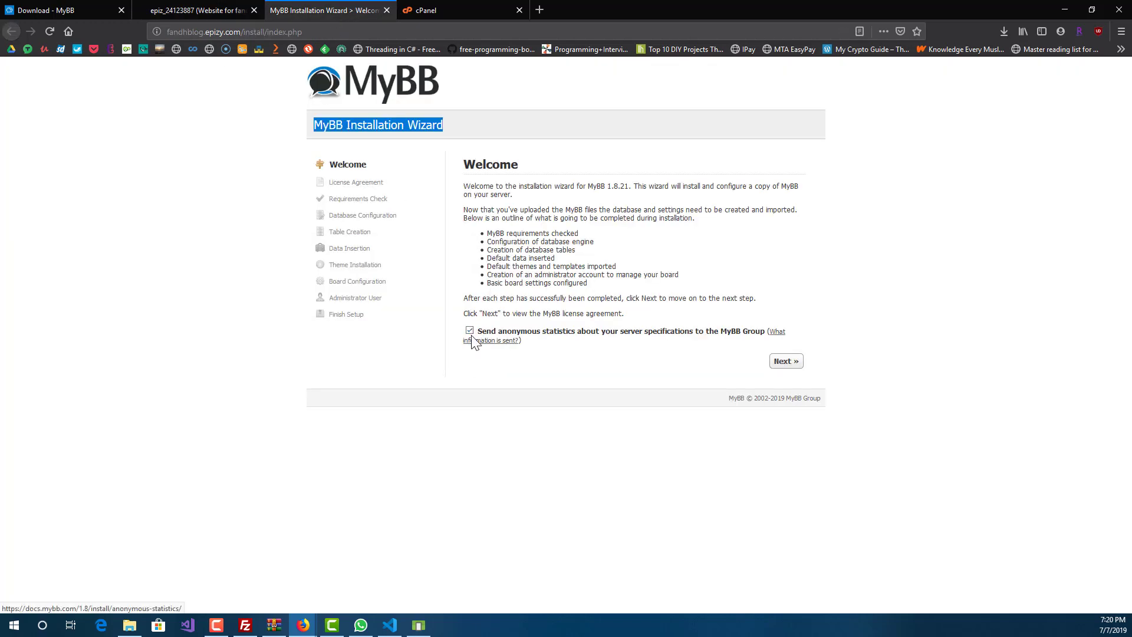
# Pass the License Agreement and Requirements Check (PHP 7.3.6, writable files) to Database Configuration.
pyautogui.click(785, 363)
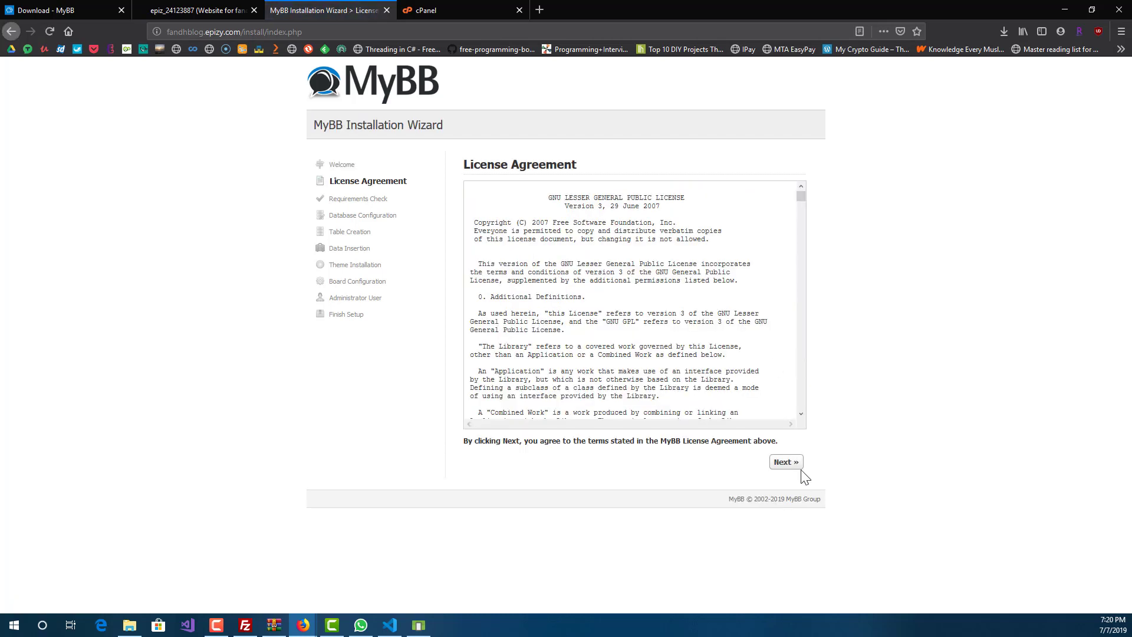
pyautogui.scroll(-10, 681, 339)
pyautogui.click(786, 462)
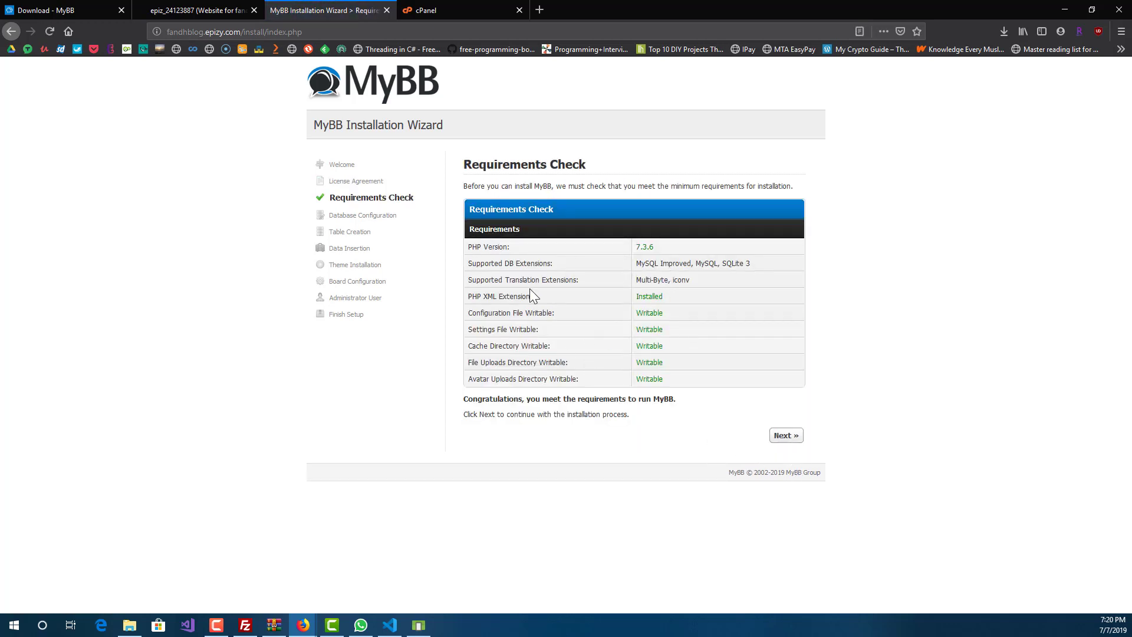
pyautogui.moveTo(631, 245); pyautogui.dragTo(706, 371)
pyautogui.click(654, 371)
pyautogui.click(781, 437)
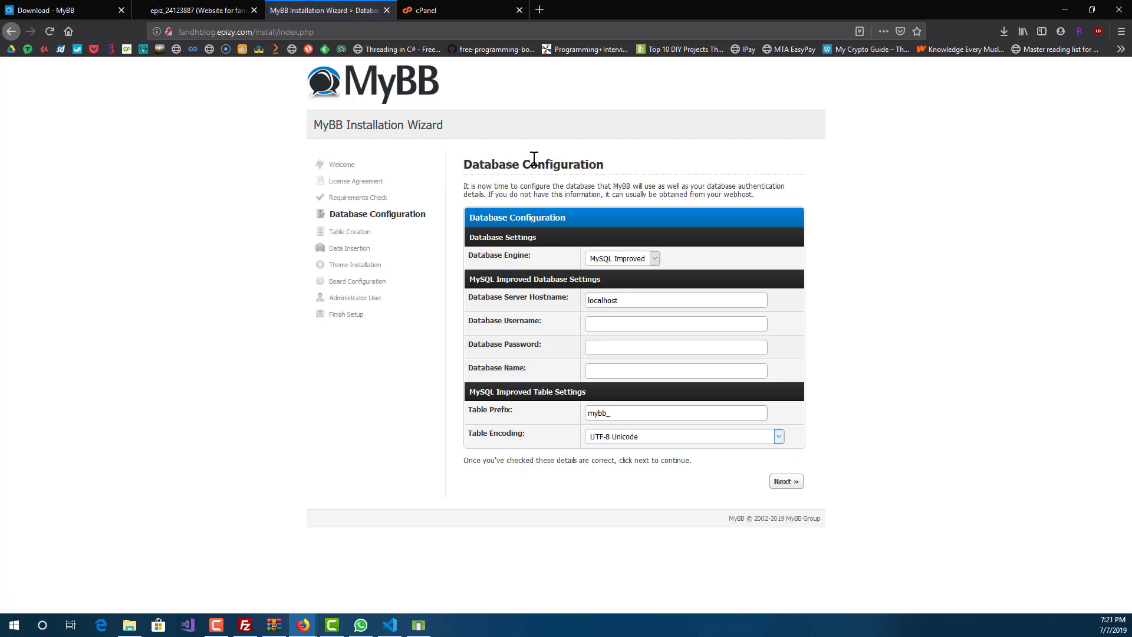
# Leave the wizard's Database Configuration page for the hosting control panel dashboard.
pyautogui.tripleClick(597, 195)
pyautogui.click(621, 188)
pyautogui.click(453, 11)
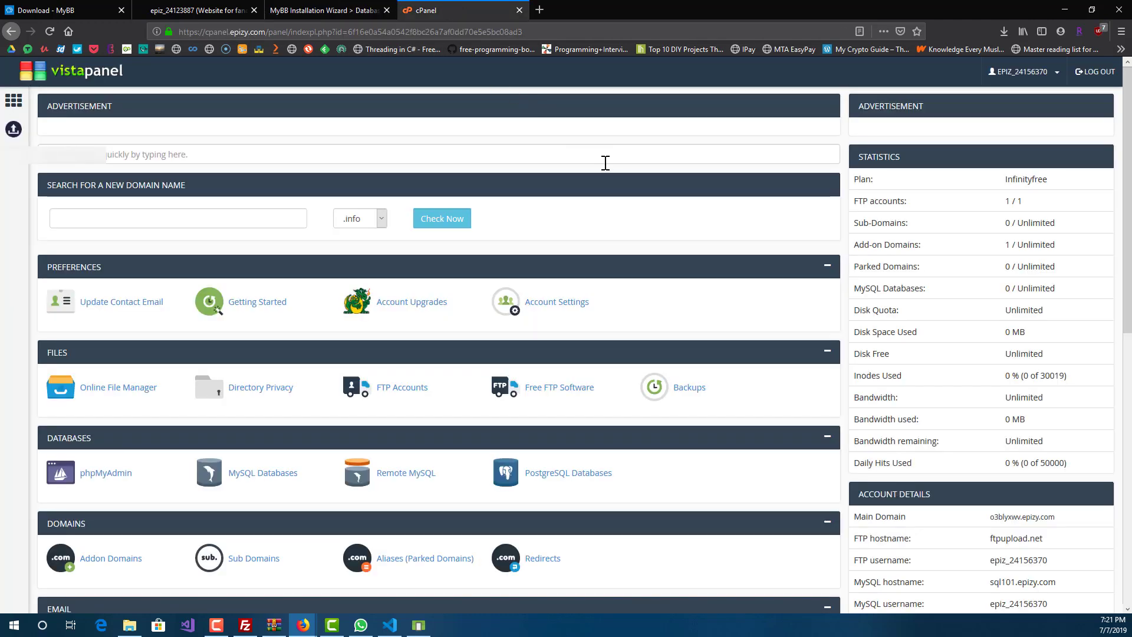
pyautogui.scroll(-3, 392, 184)
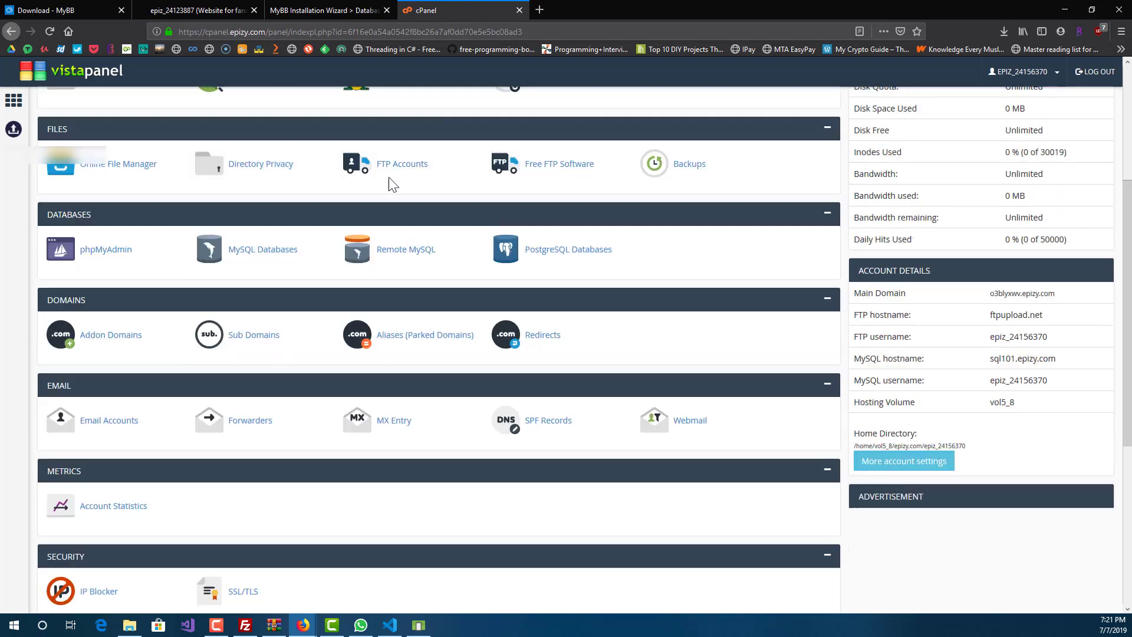
pyautogui.scroll(-5, 506, 247)
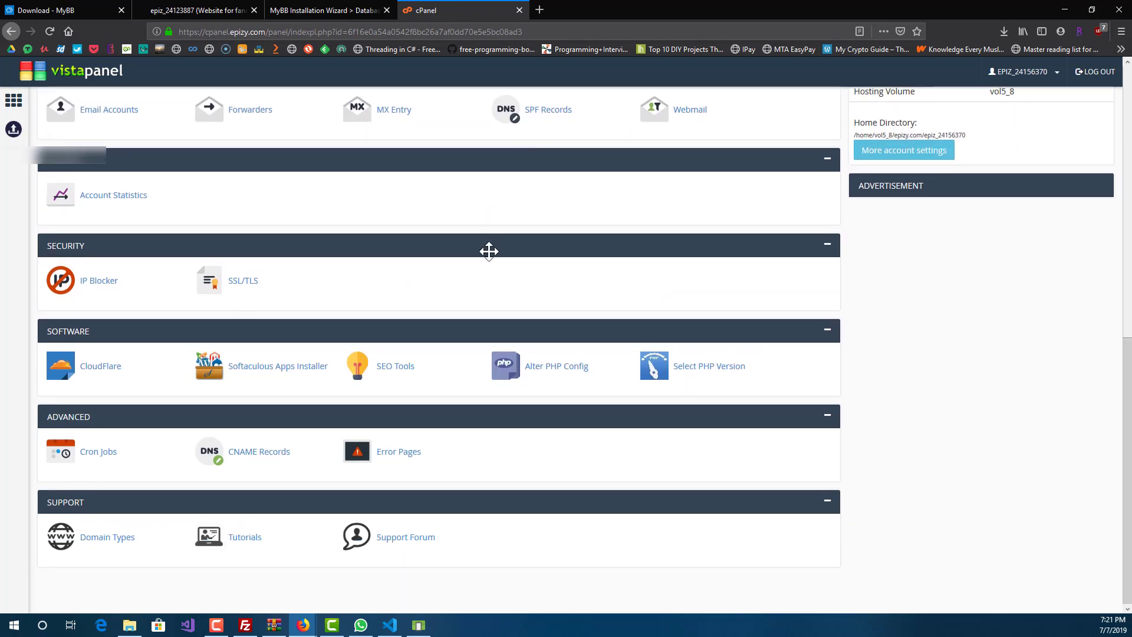
pyautogui.scroll(5, 488, 251)
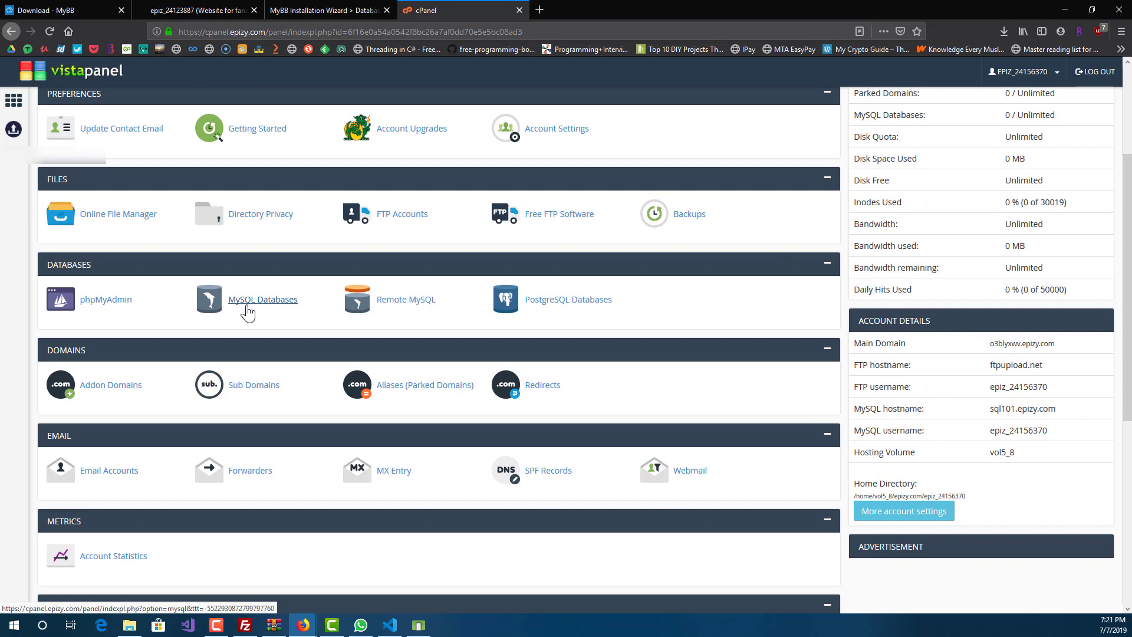
# View the MySQL Databases page showing 0 of 400 used, then reload the control panel home.
pyautogui.click(247, 308)
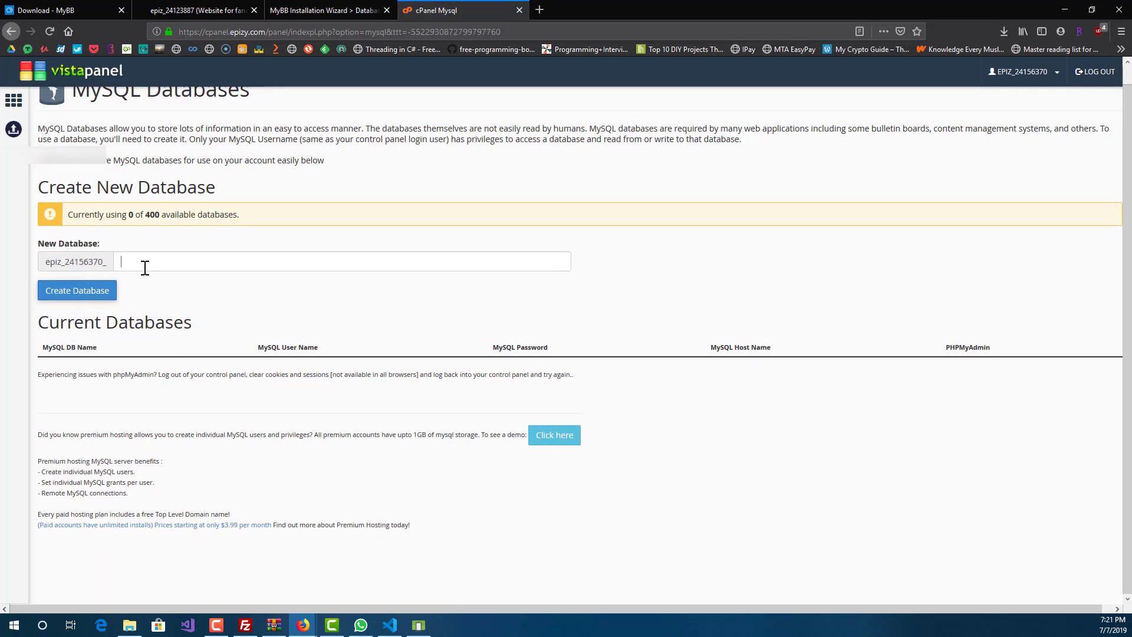
pyautogui.tripleClick(88, 247)
pyautogui.click(147, 251)
pyautogui.scroll(1, 174, 253)
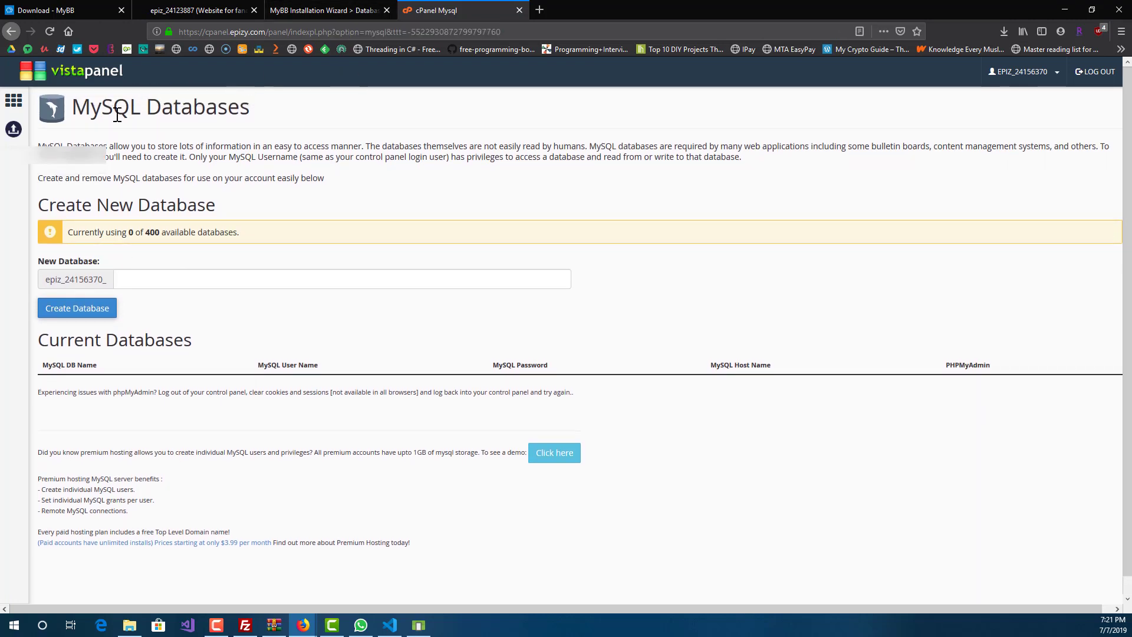
pyautogui.press('F5')
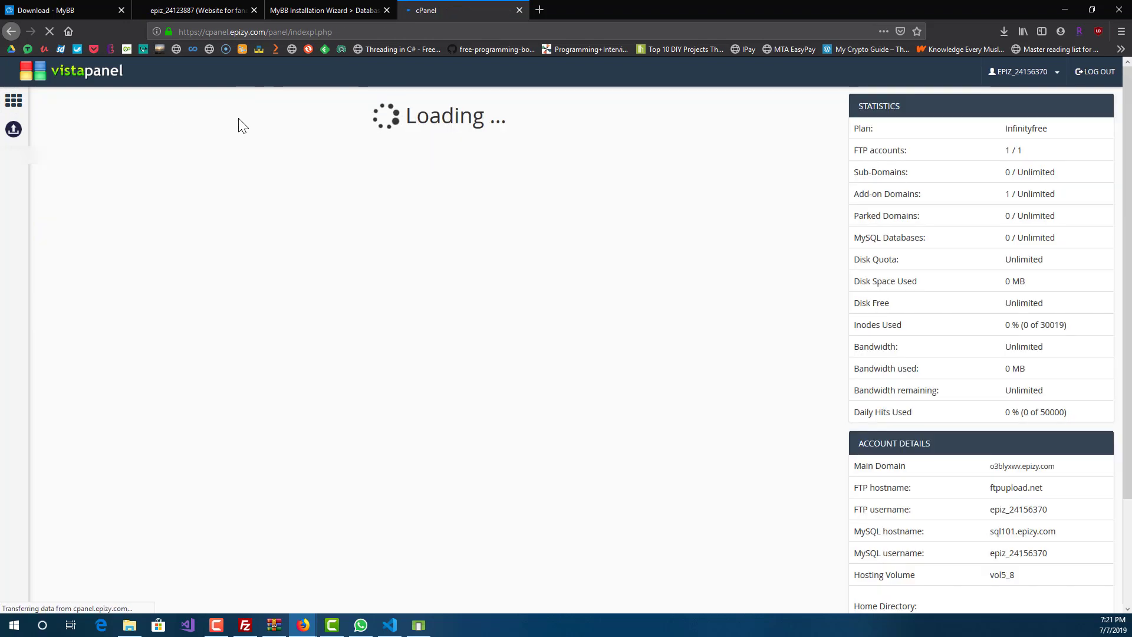
pyautogui.scroll(-6, 671, 267)
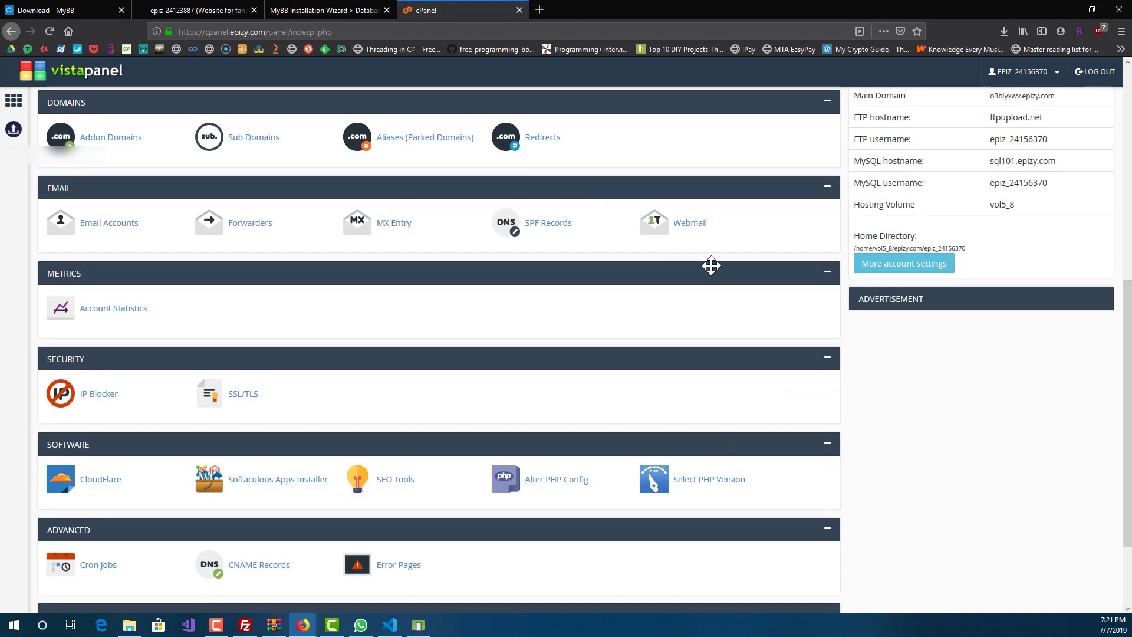
# Review the fandhblog.epizy.com website entry on the InfinityFree account page.
pyautogui.scroll(3, 670, 267)
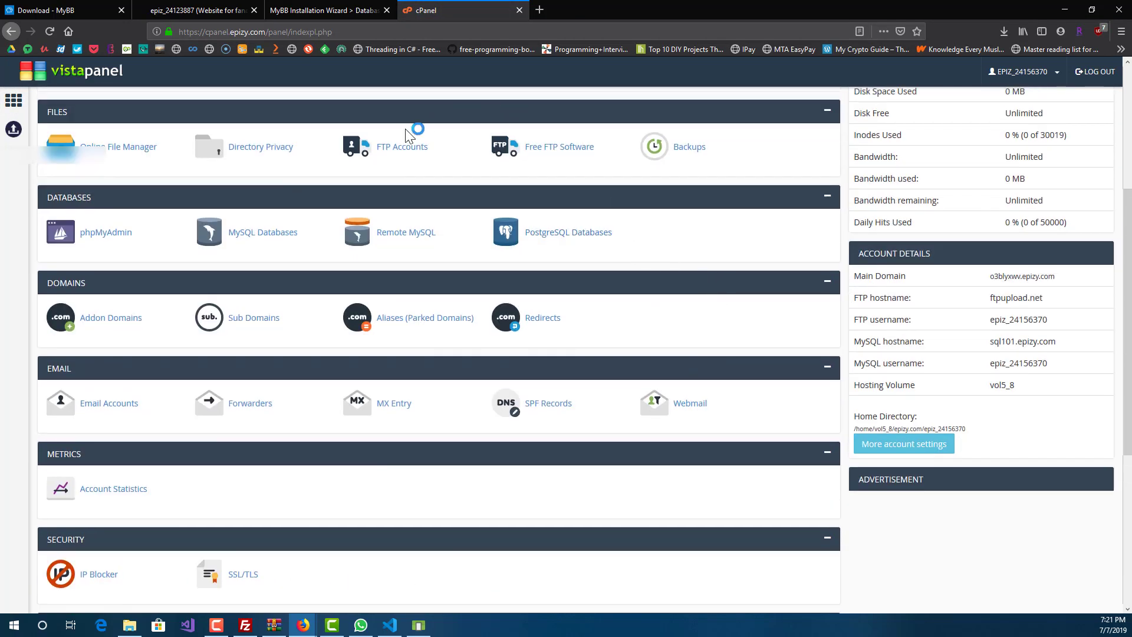
pyautogui.scroll(5, 372, 151)
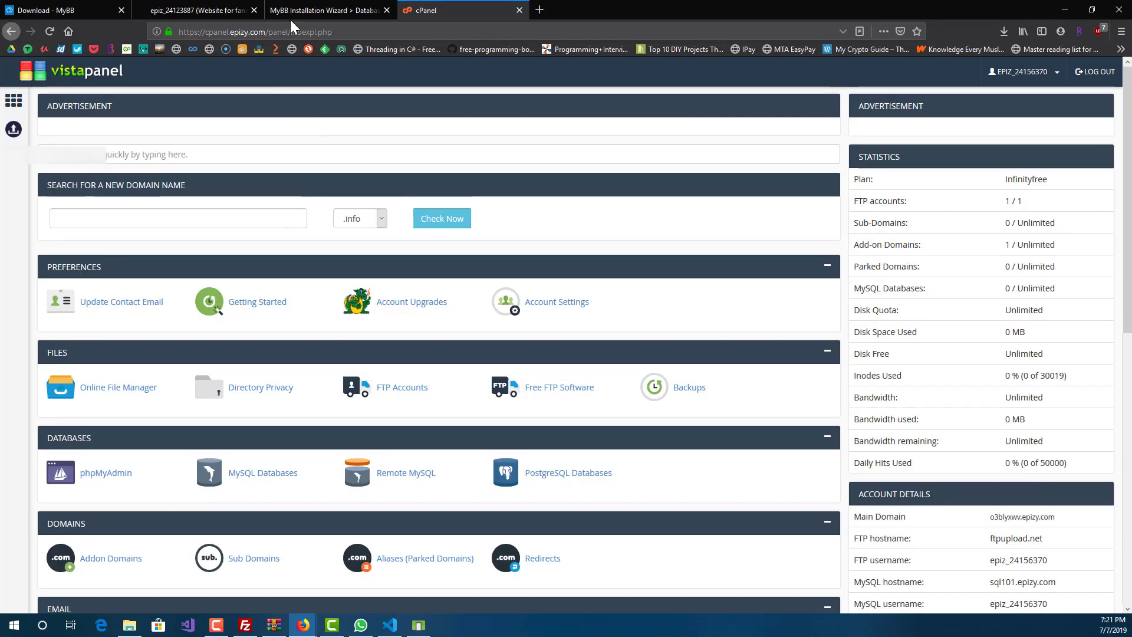
pyautogui.click(204, 7)
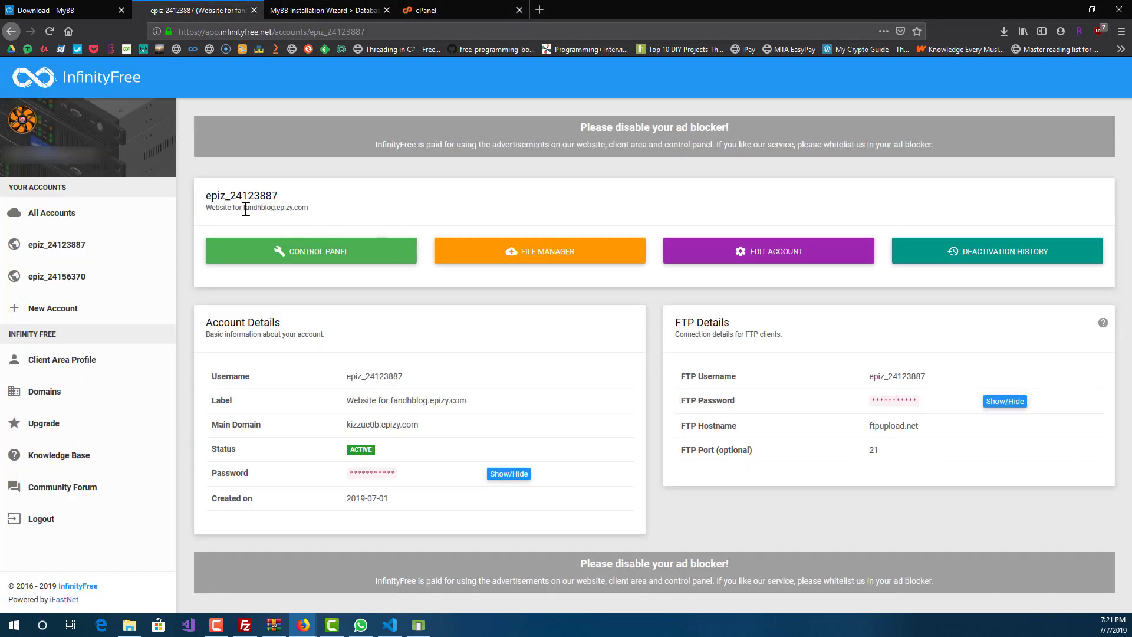
pyautogui.moveTo(307, 221); pyautogui.dragTo(306, 216)
pyautogui.tripleClick(305, 215)
pyautogui.click(313, 218)
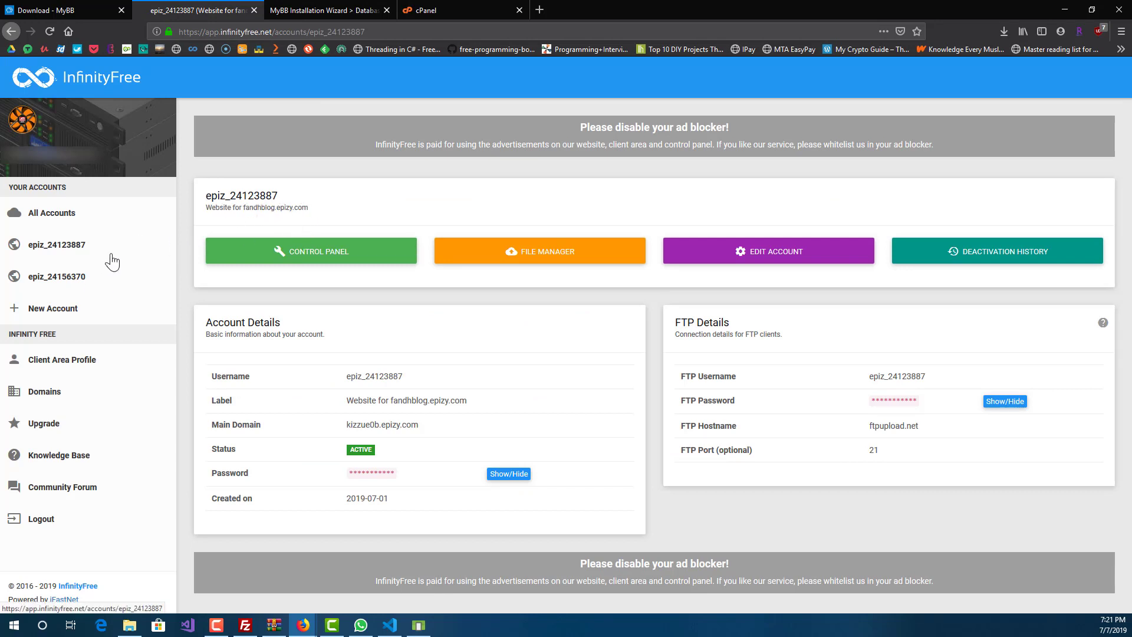
pyautogui.tripleClick(303, 209)
pyautogui.click(268, 211)
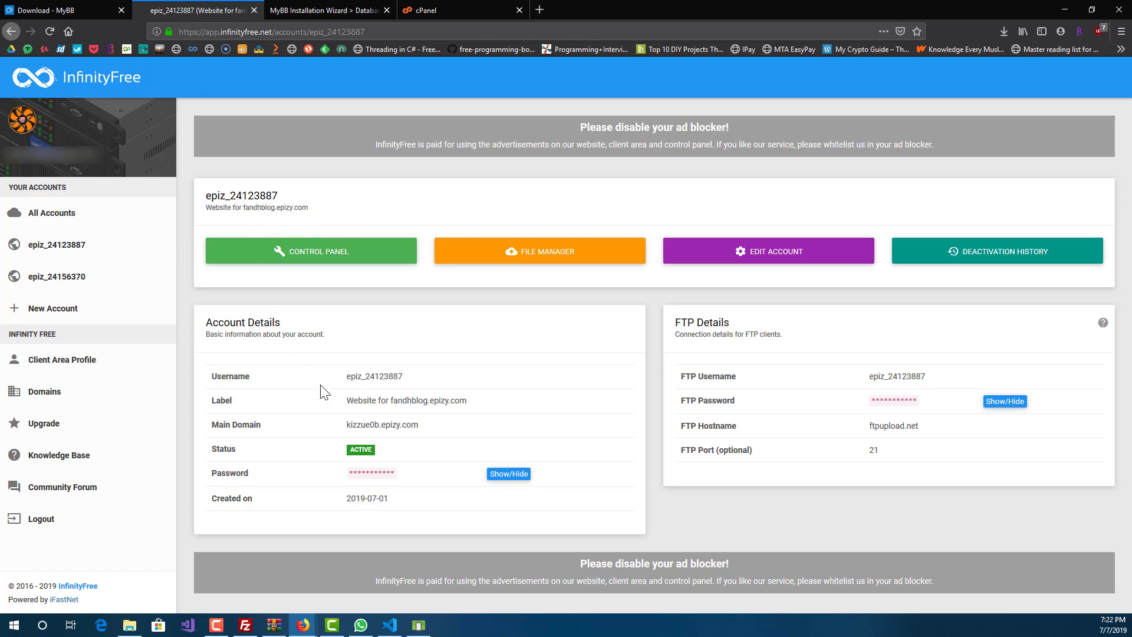
# Open the fandhblog.epizy.com account's control panel and close the installation wizard tab.
pyautogui.moveTo(359, 401); pyautogui.dragTo(405, 500)
pyautogui.click(397, 466)
pyautogui.click(362, 265)
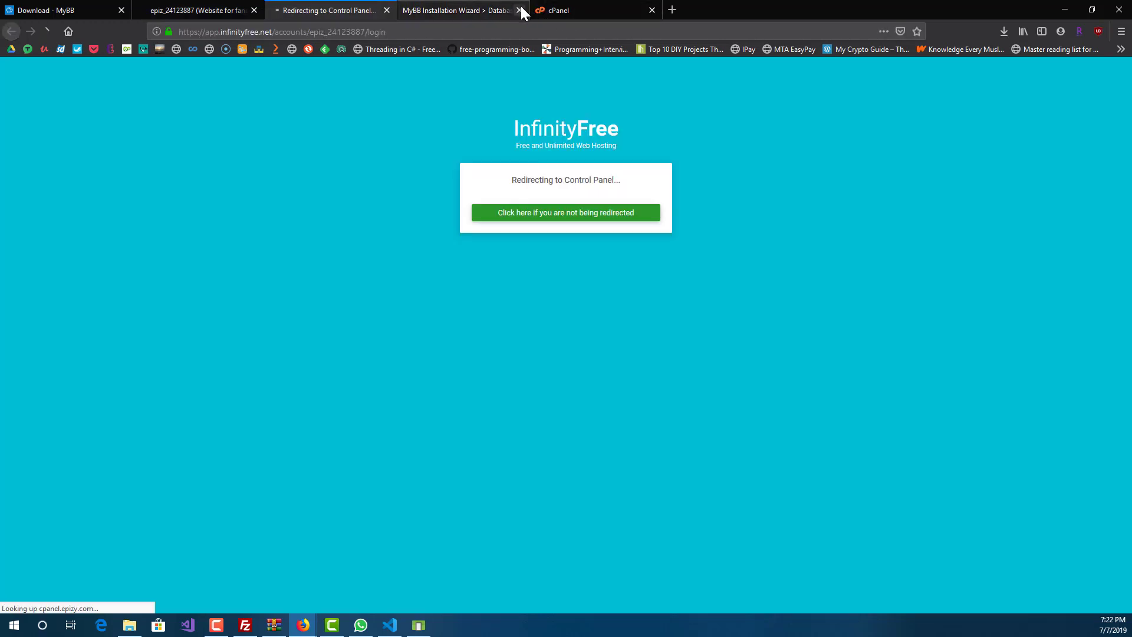
pyautogui.click(519, 10)
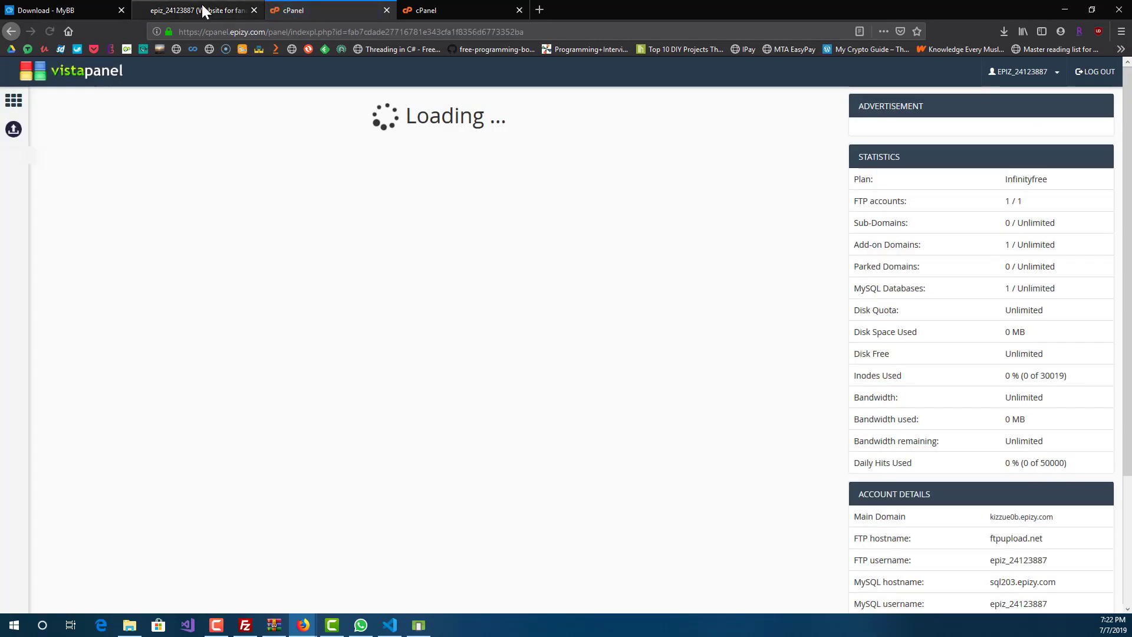
# Open the MySQL Databases page in the fandhblog account's control panel.
pyautogui.click(201, 6)
pyautogui.click(310, 10)
pyautogui.middleClick(248, 267)
pyautogui.click(248, 232)
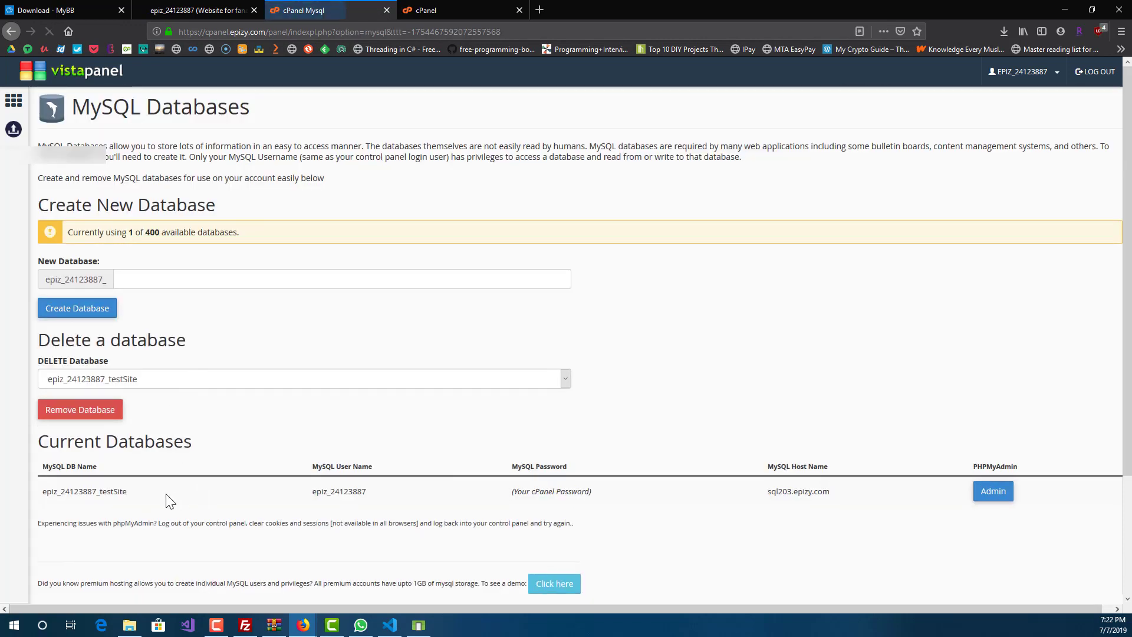
pyautogui.doubleClick(90, 491)
pyautogui.click(446, 489)
# Create a new MySQL database named bb and select its full name.
pyautogui.click(182, 278)
pyautogui.write('bb')
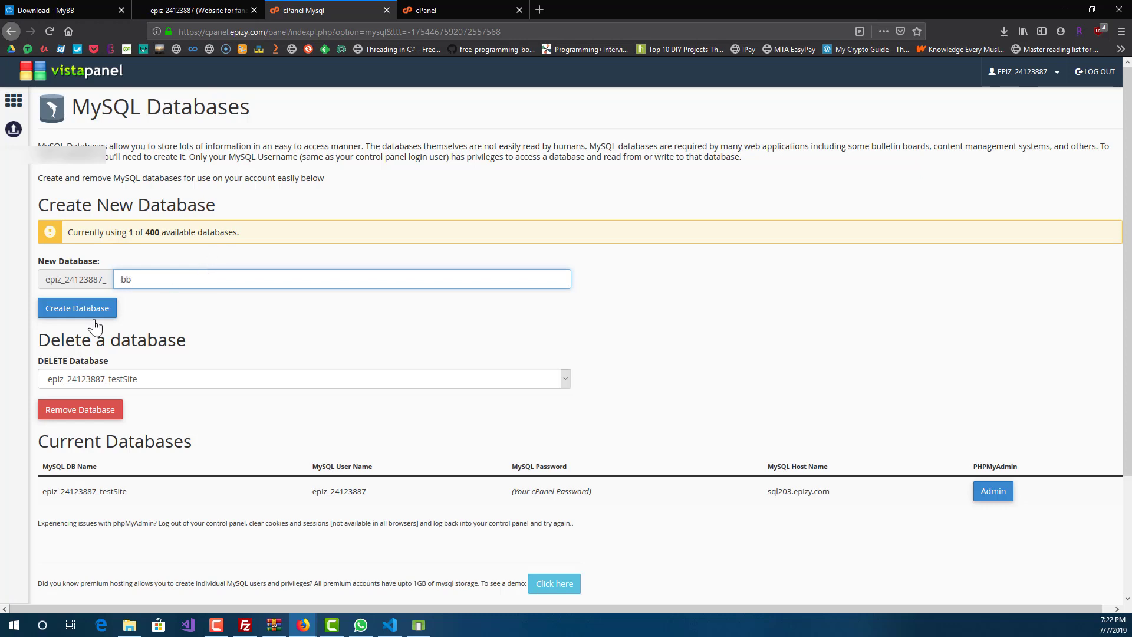
pyautogui.click(94, 308)
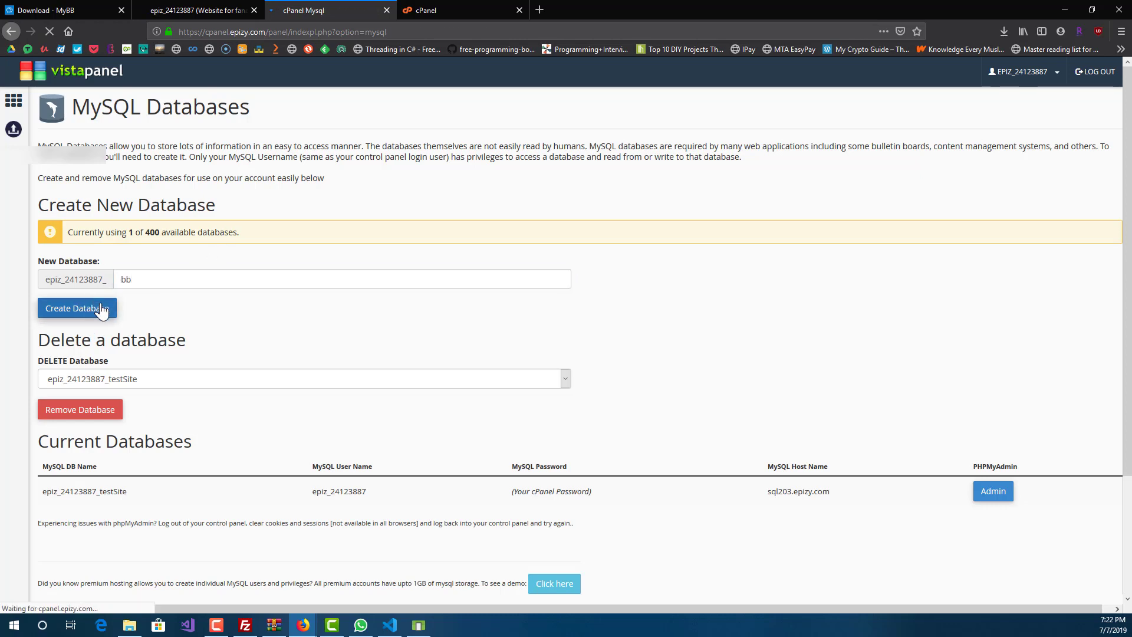
pyautogui.scroll(-3, 133, 330)
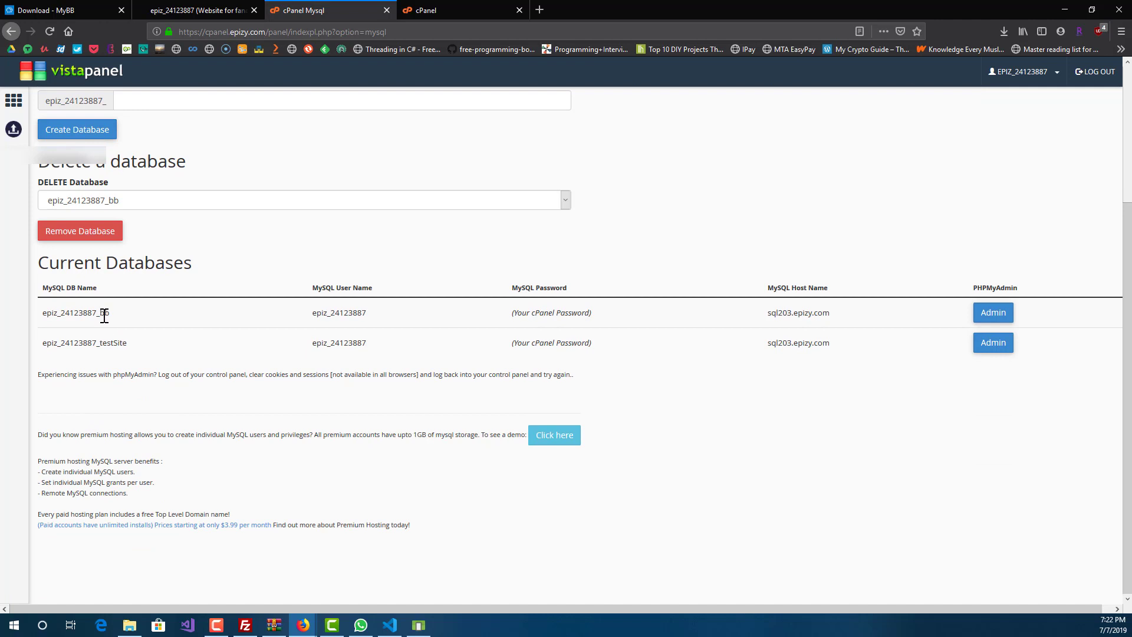
pyautogui.doubleClick(104, 315)
# Copy fandhblog.epizy.com from the account page and load it in a browser tab.
pyautogui.click(436, 10)
pyautogui.click(338, 12)
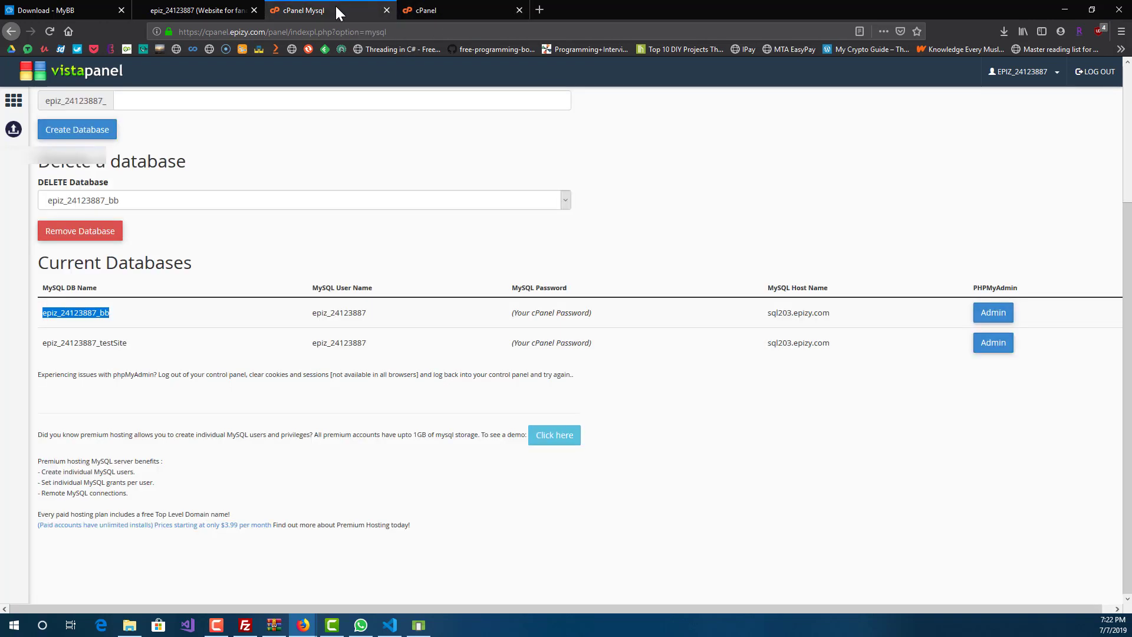
pyautogui.click(201, 10)
pyautogui.moveTo(244, 211); pyautogui.dragTo(317, 213)
pyautogui.hotkey('ctrl', 'c')
pyautogui.click(306, 8)
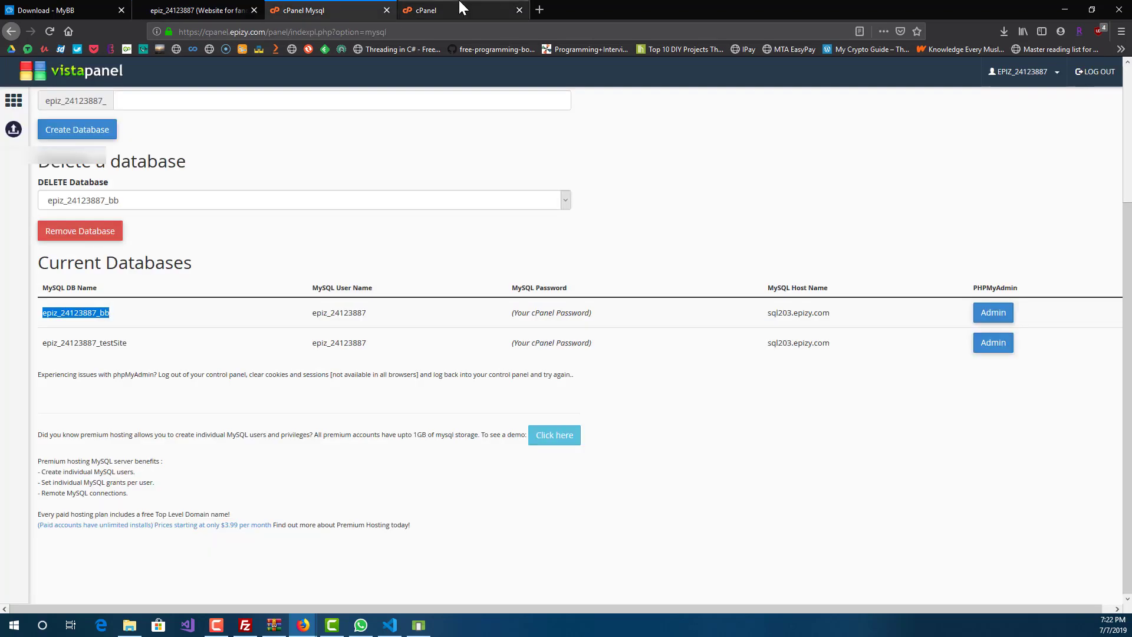
pyautogui.click(436, 10)
pyautogui.click(380, 31)
pyautogui.hotkey('ctrl', 'v')
pyautogui.press('Return')
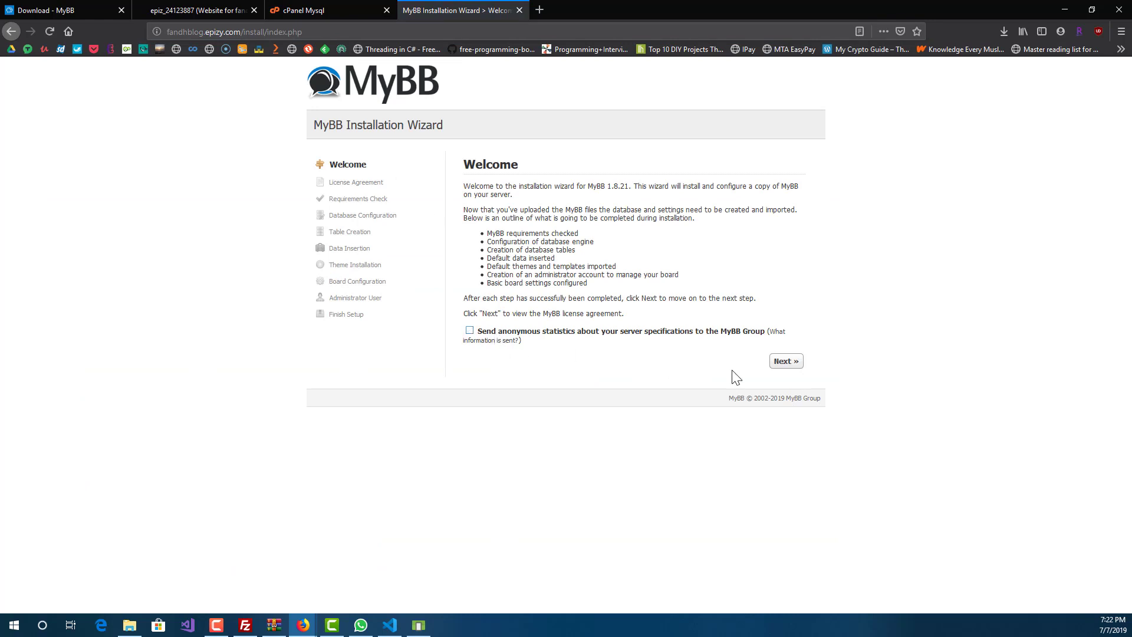
# Advance the wizard to Database Configuration, keeping MySQL Improved as the database engine.
pyautogui.click(786, 361)
pyautogui.click(787, 463)
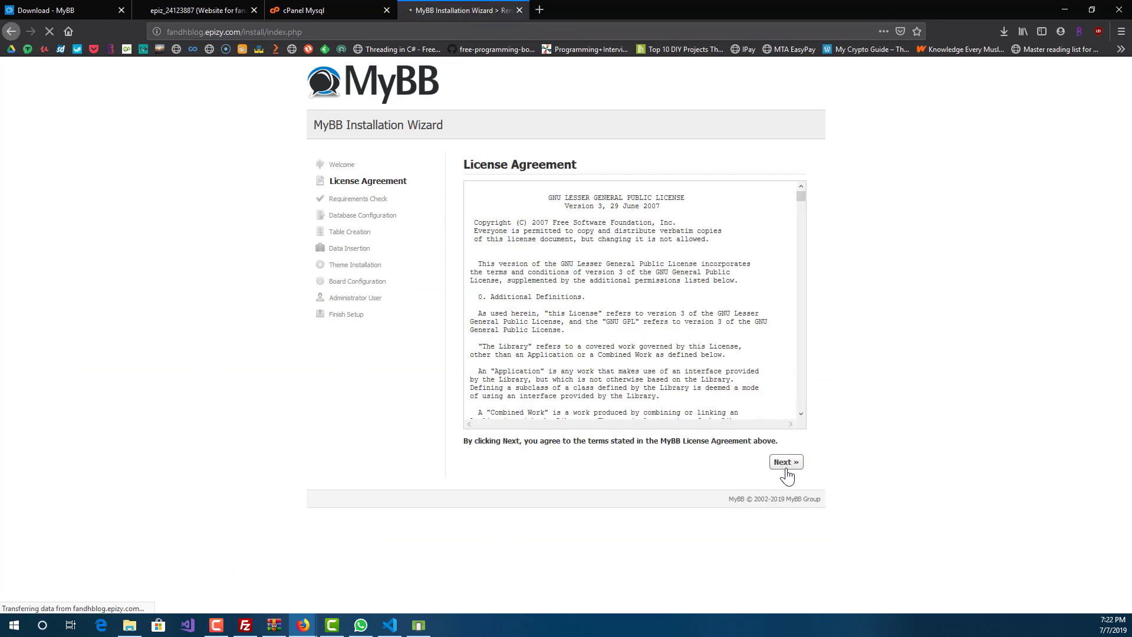
pyautogui.click(785, 439)
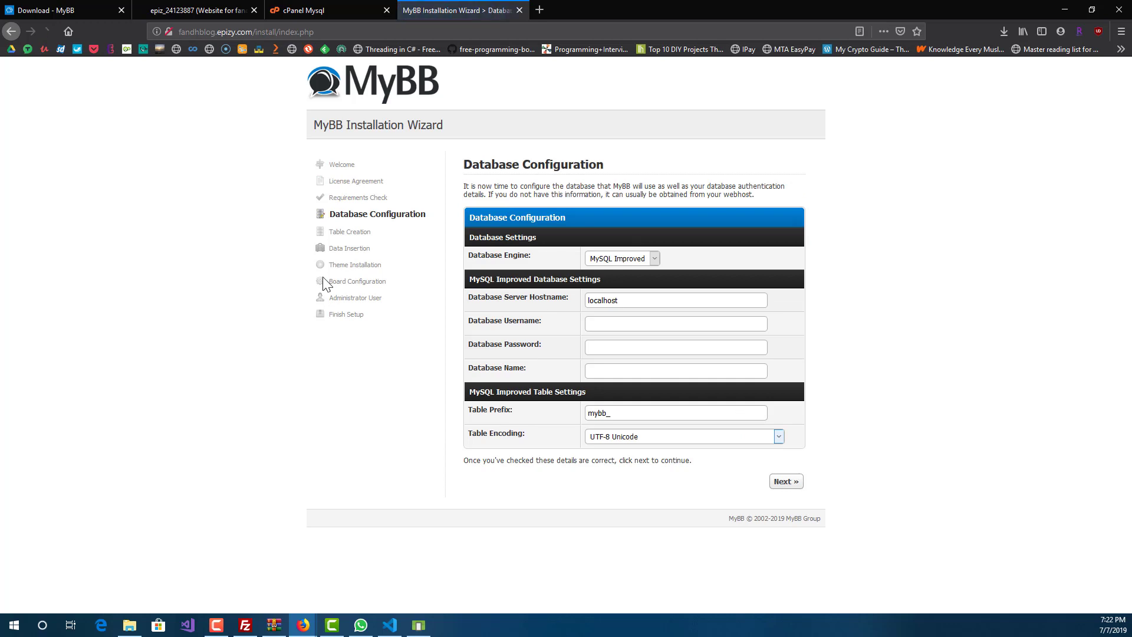
pyautogui.click(645, 259)
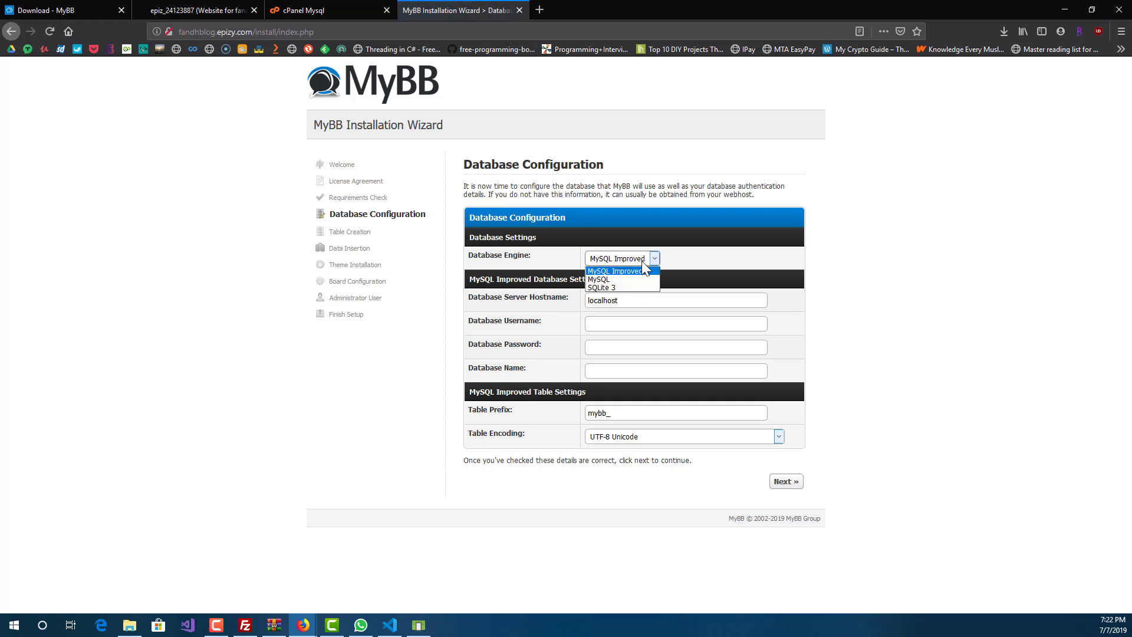
pyautogui.click(555, 276)
# Select the MySQL host name sql203.epizy.com in the Current Databases table.
pyautogui.click(281, 7)
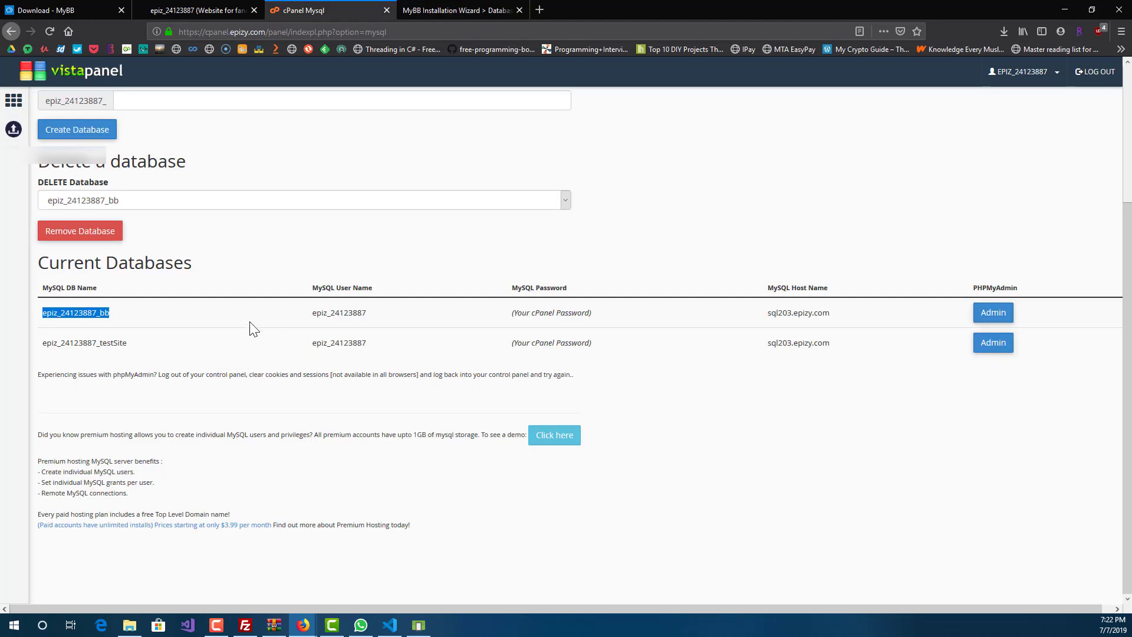
pyautogui.click(422, 11)
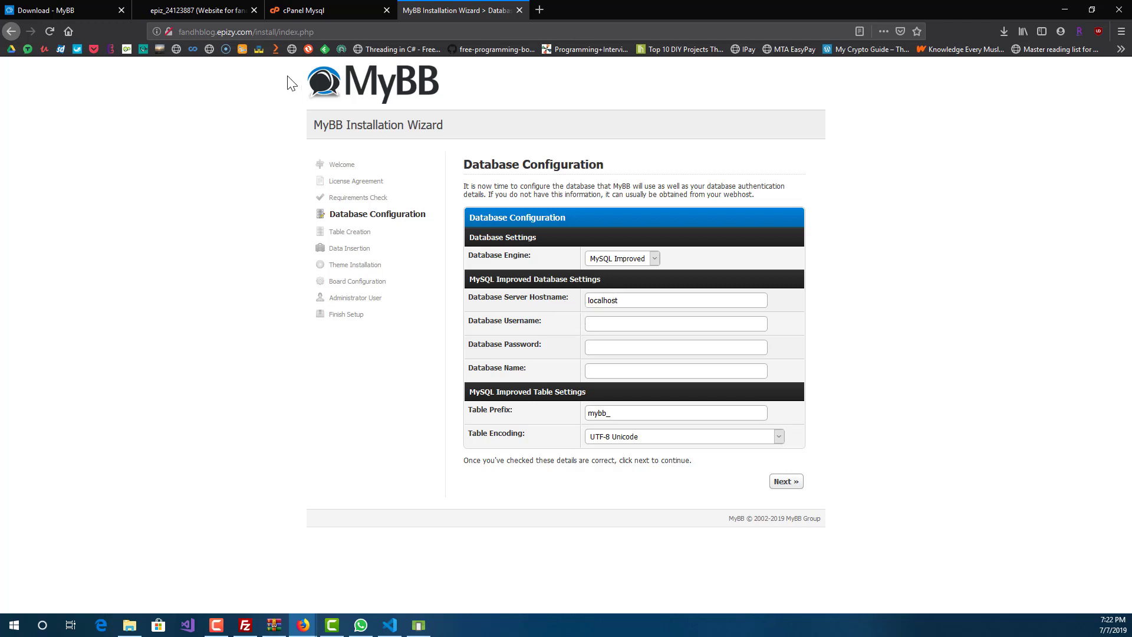
pyautogui.click(317, 9)
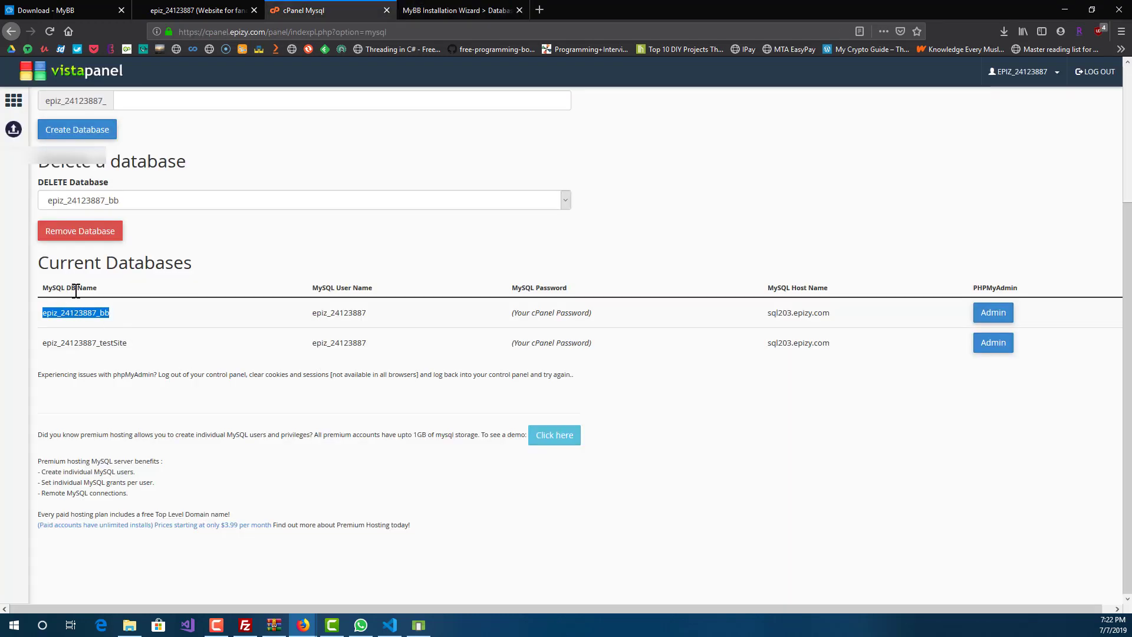
pyautogui.tripleClick(788, 308)
pyautogui.hotkey('ctrl', 'c')
# Fill in host sql203.epizy.com and the MySQL username from the databases list.
pyautogui.click(498, 10)
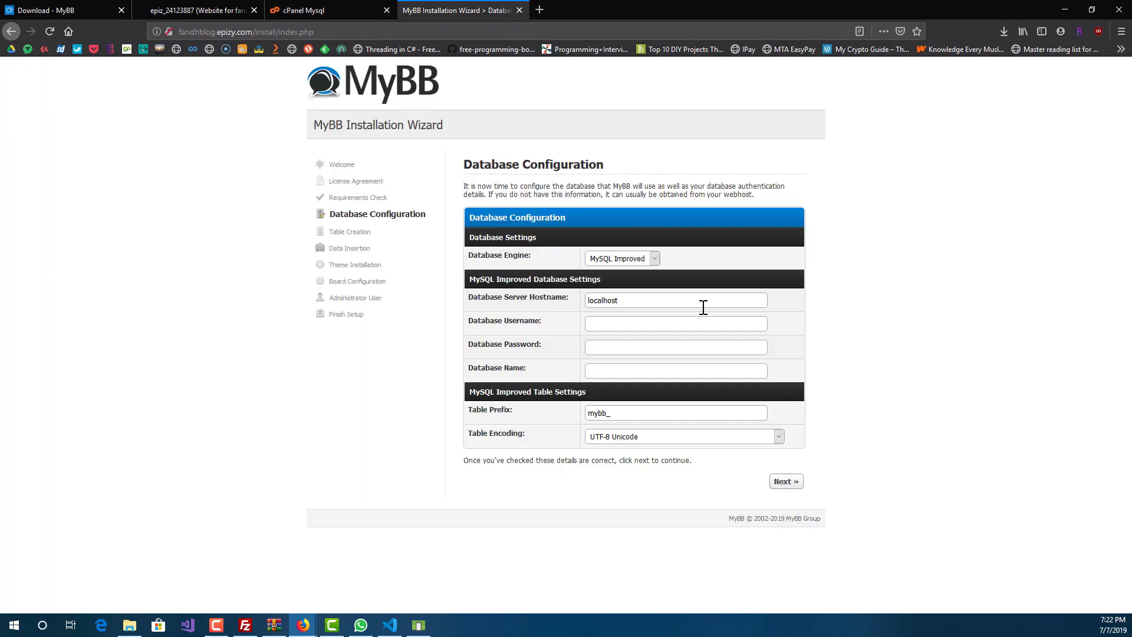
pyautogui.doubleClick(692, 303)
pyautogui.hotkey('ctrl', 'v')
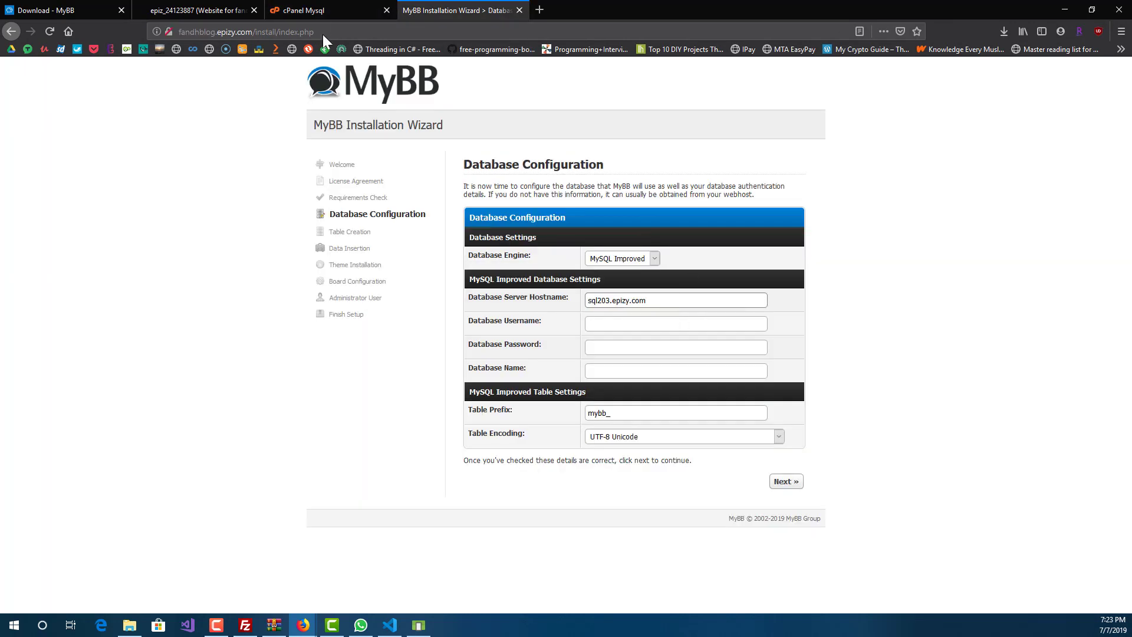
pyautogui.hotkey('ctrl', 'pageup')
pyautogui.doubleClick(346, 309)
pyautogui.hotkey('ctrl', 'c')
pyautogui.hotkey('ctrl', 'pagedown')
pyautogui.click(604, 321)
pyautogui.hotkey('ctrl', 'v')
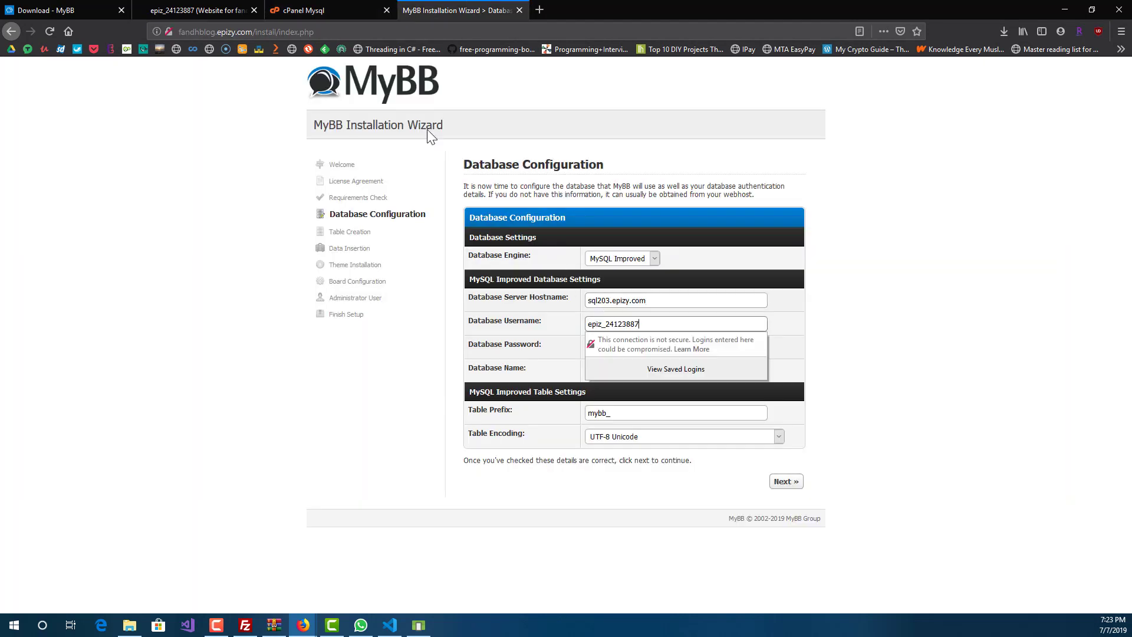
# Copy the hosting account password from account details into the database password field.
pyautogui.hotkey('ctrl', 'pageup')
pyautogui.moveTo(517, 313); pyautogui.dragTo(579, 313)
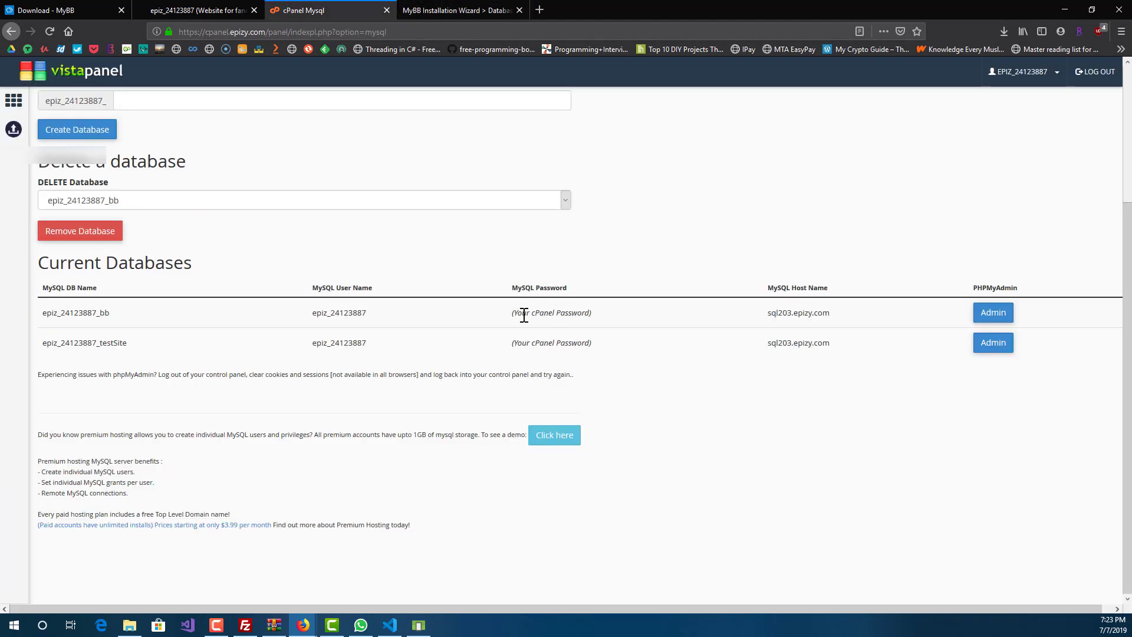
pyautogui.hotkey('ctrl', 'pageup')
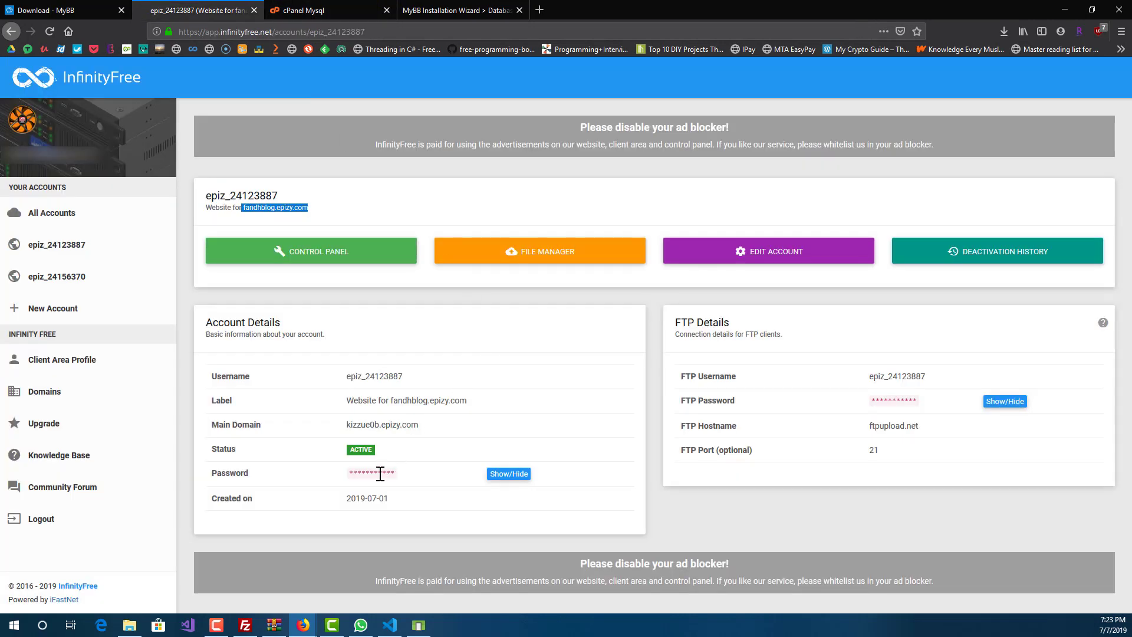
pyautogui.doubleClick(380, 475)
pyautogui.click(494, 475)
pyautogui.doubleClick(380, 475)
pyautogui.click(449, 10)
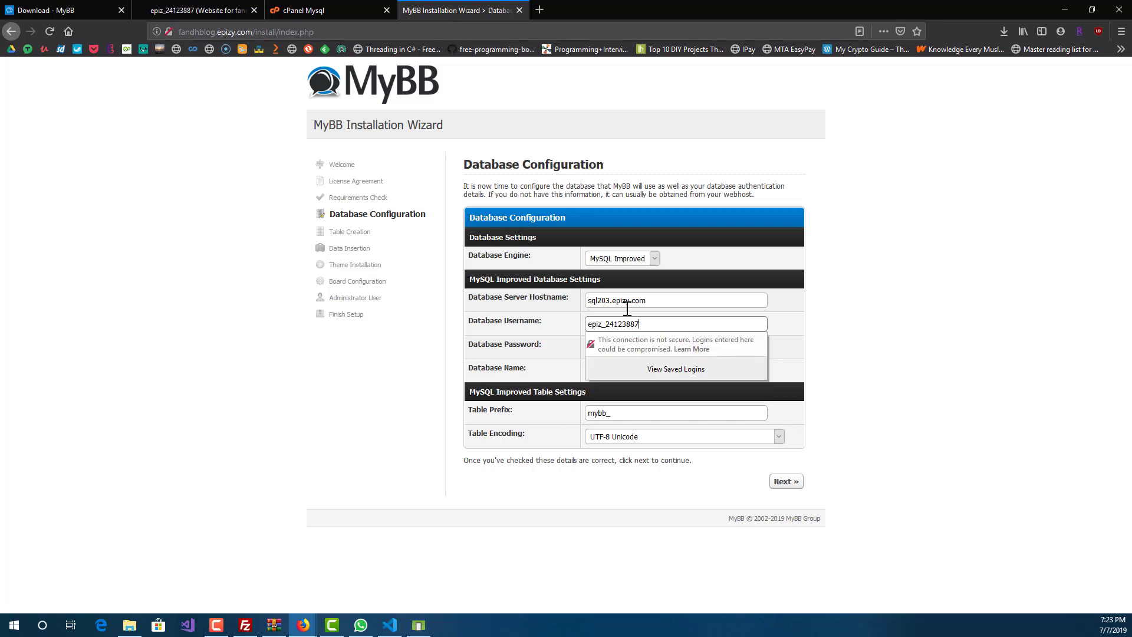
pyautogui.click(621, 349)
pyautogui.hotkey('ctrl', 'v')
pyautogui.click(539, 349)
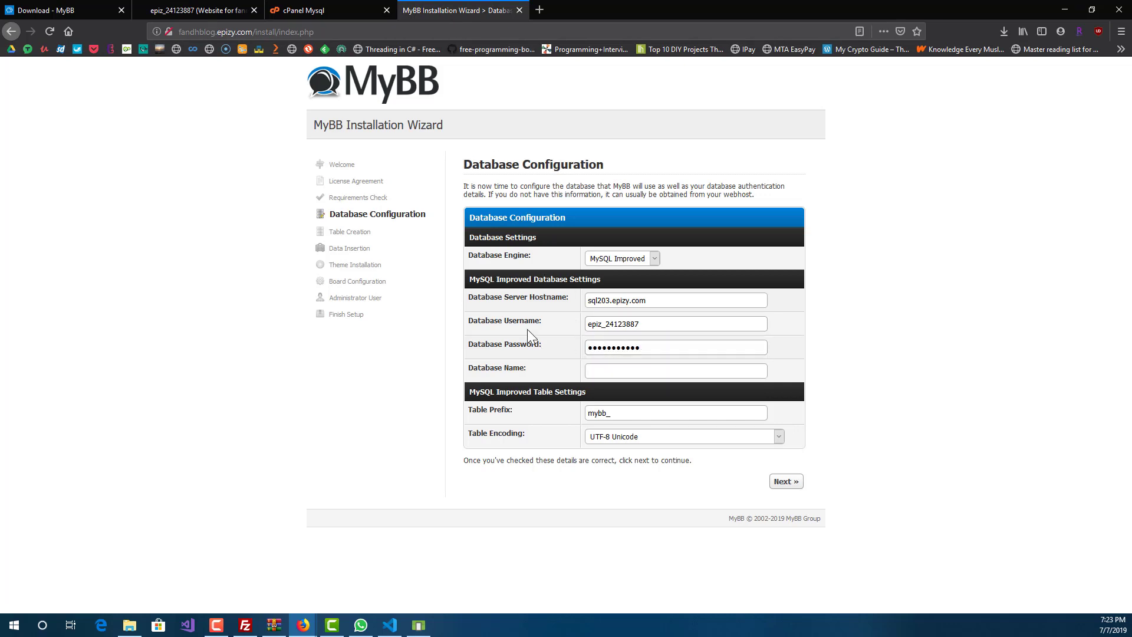
# Paste the _bb database name into the database name field.
pyautogui.click(359, 7)
pyautogui.doubleClick(111, 315)
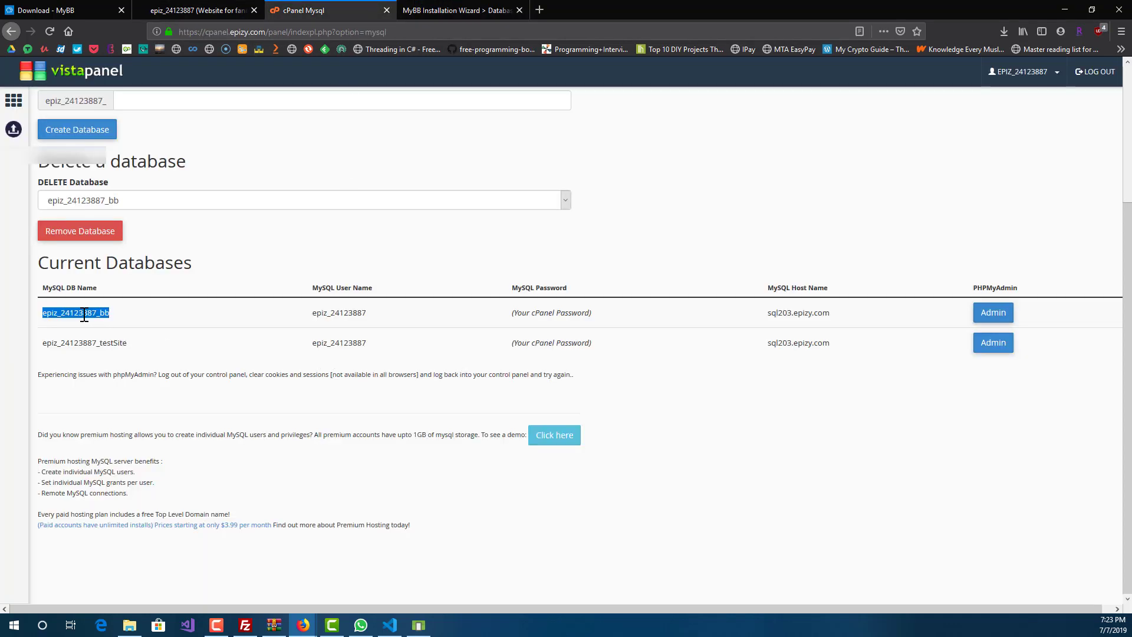
pyautogui.click(448, 10)
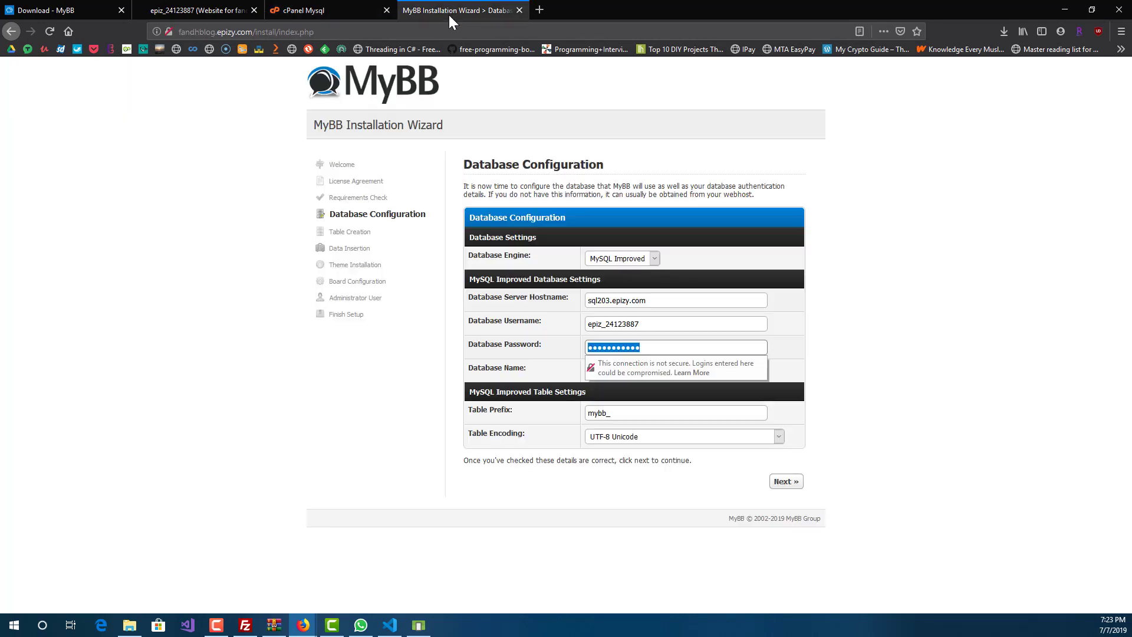
pyautogui.click(470, 360)
pyautogui.click(635, 370)
pyautogui.hotkey('ctrl', 'v')
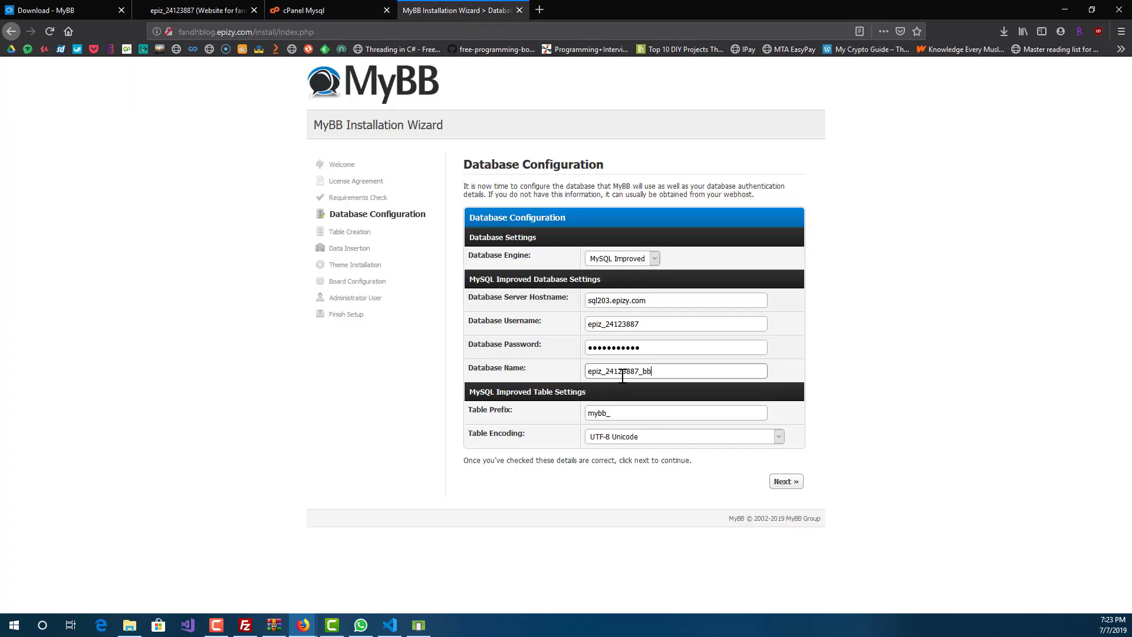
pyautogui.click(319, 10)
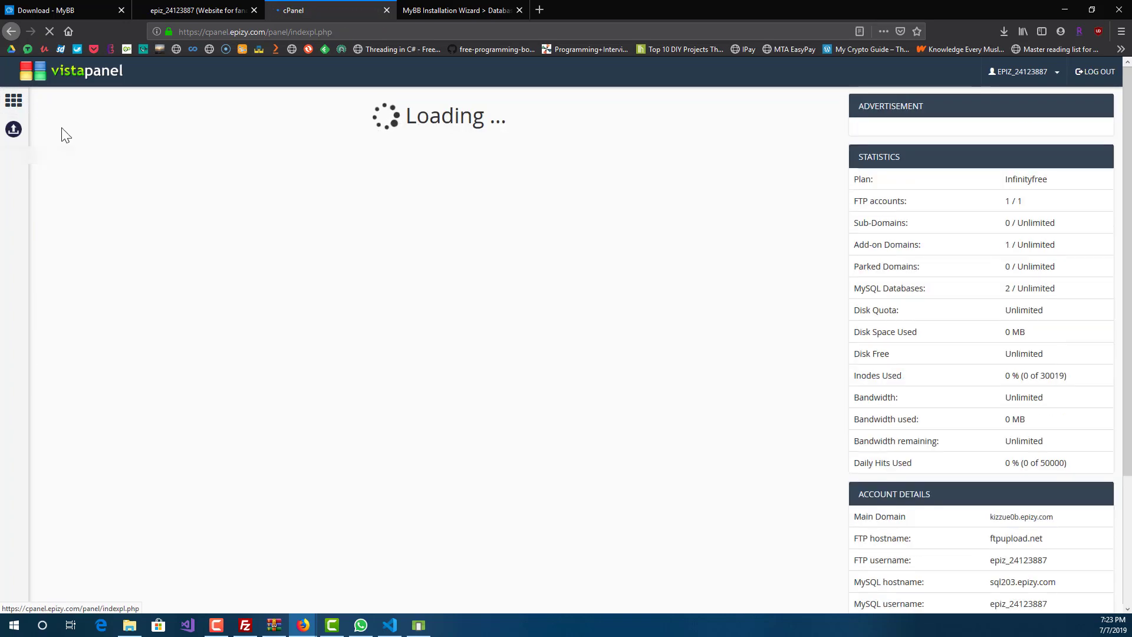
# Connect phpMyAdmin to the _bb database and confirm its Routines tab is empty.
pyautogui.scroll(-5, 825, 360)
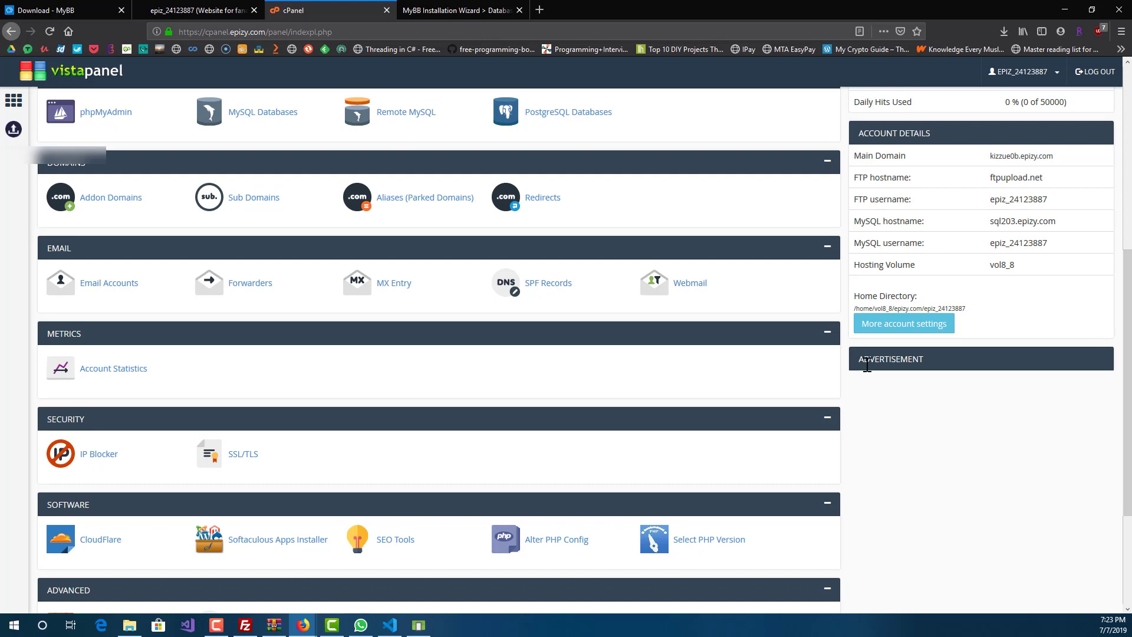
pyautogui.scroll(2, 867, 365)
pyautogui.scroll(4, 866, 364)
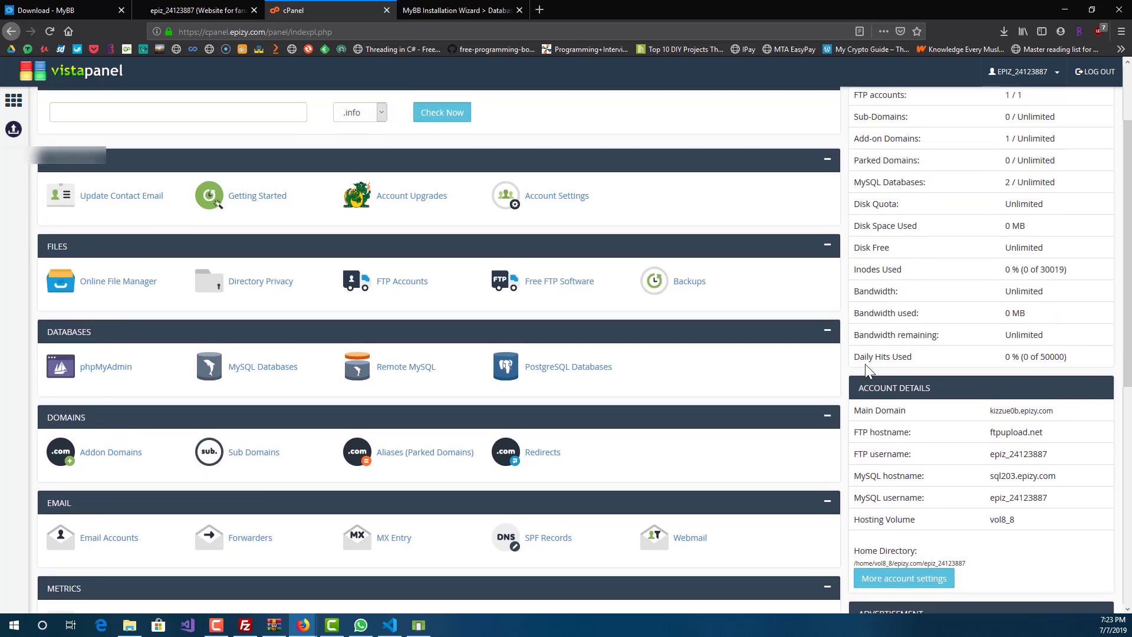
pyautogui.scroll(-2, 865, 365)
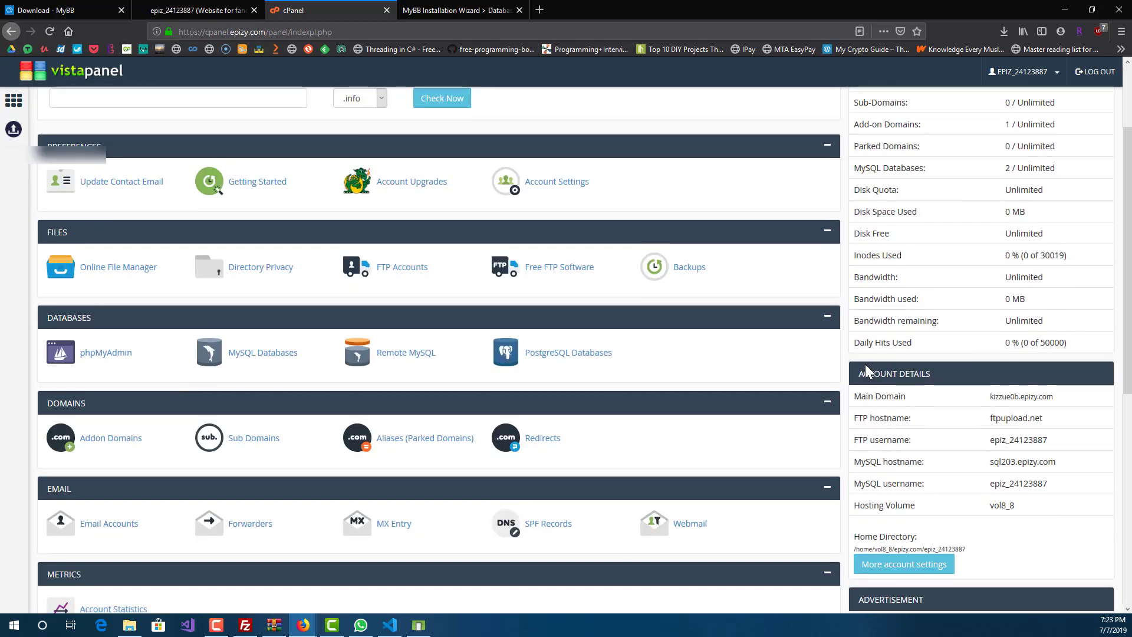
pyautogui.scroll(-1, 865, 365)
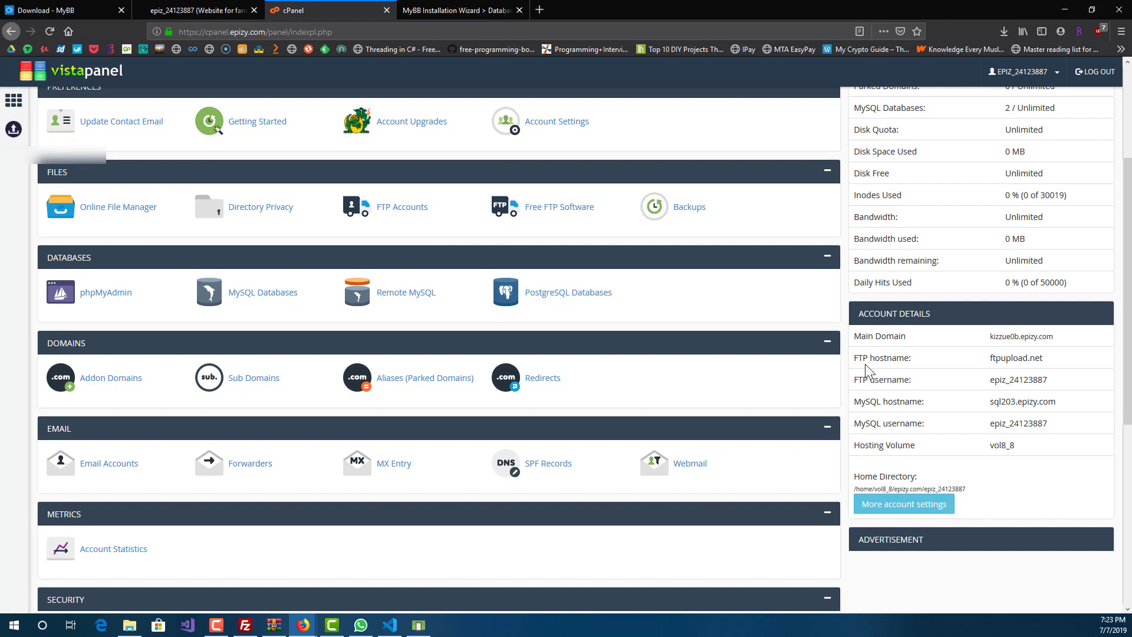
pyautogui.click(115, 303)
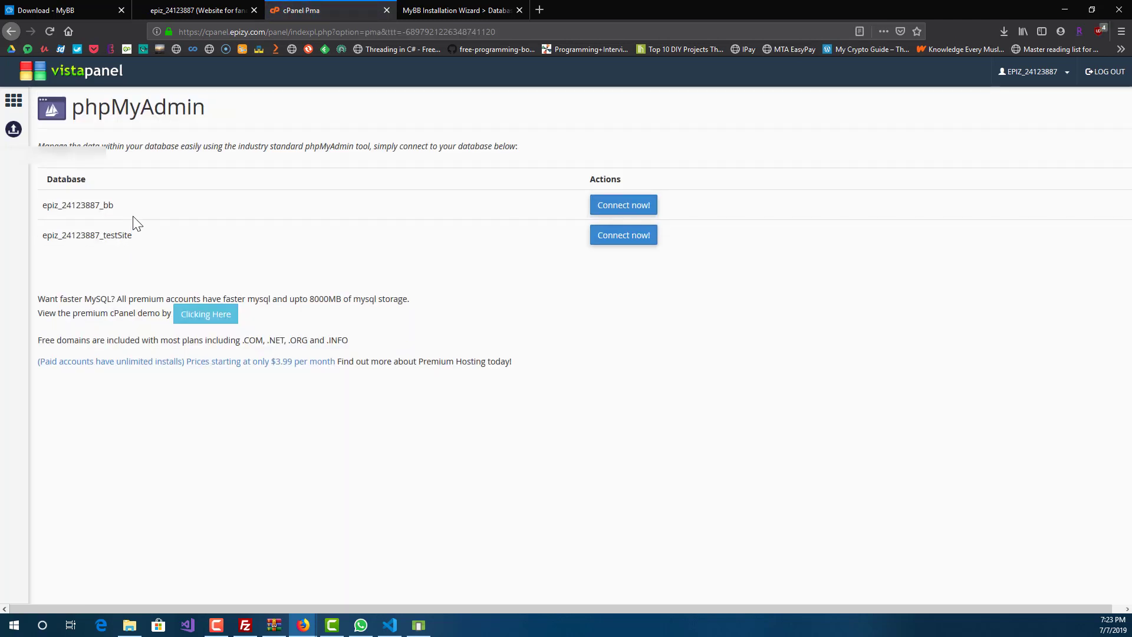
pyautogui.click(592, 205)
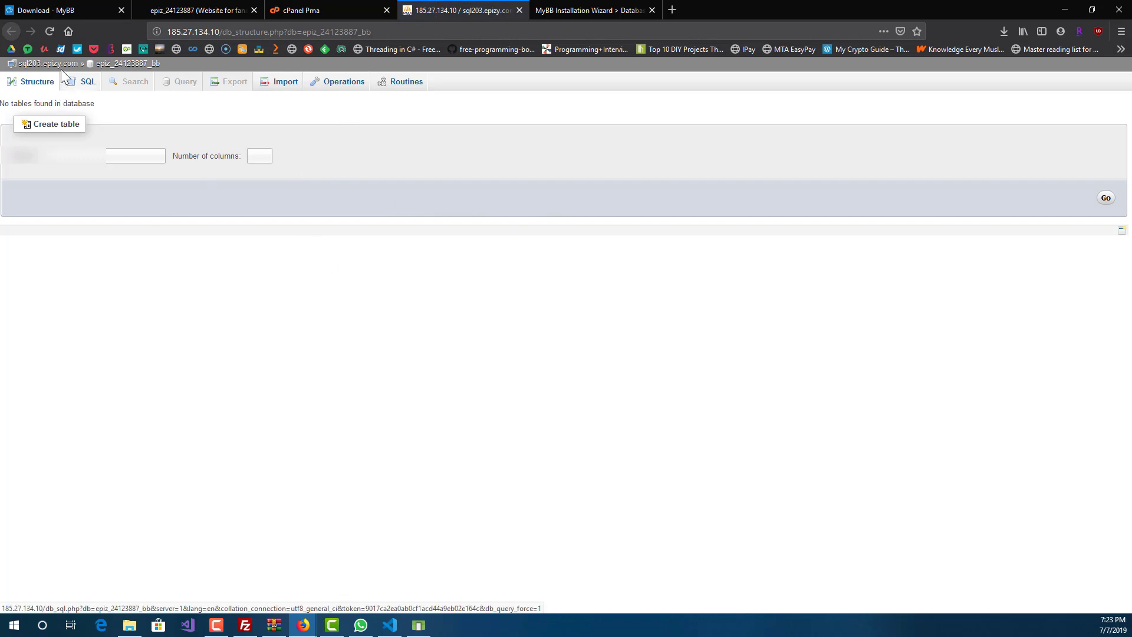
pyautogui.click(384, 82)
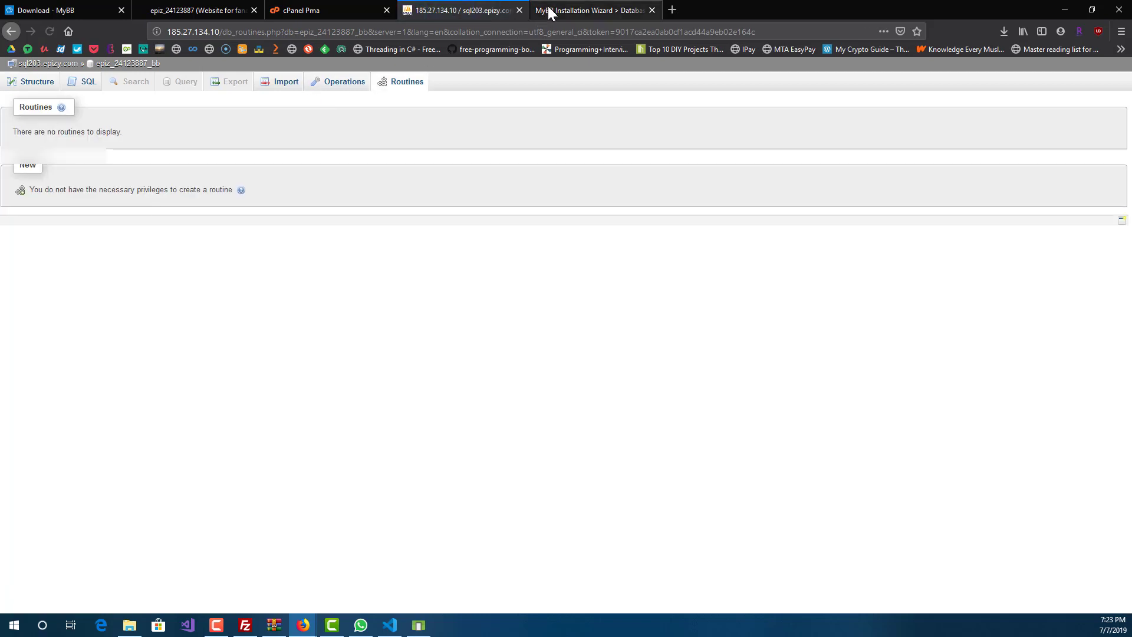
pyautogui.click(546, 8)
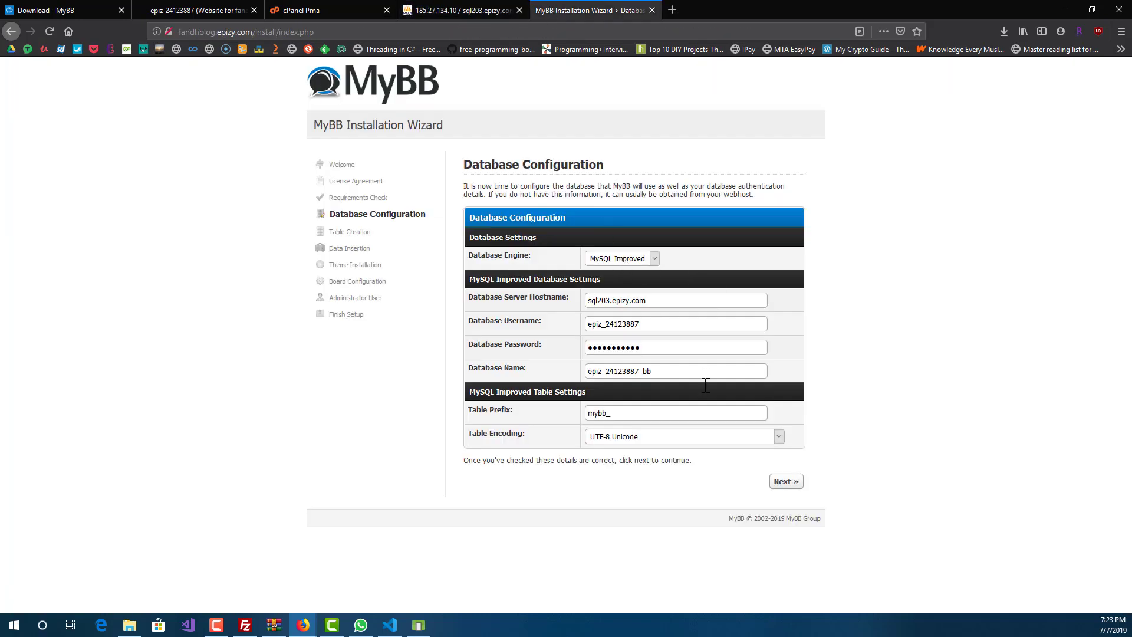
# Submit the database settings, decline saving the login, and proceed through table creation, population and theme insertion.
pyautogui.click(788, 483)
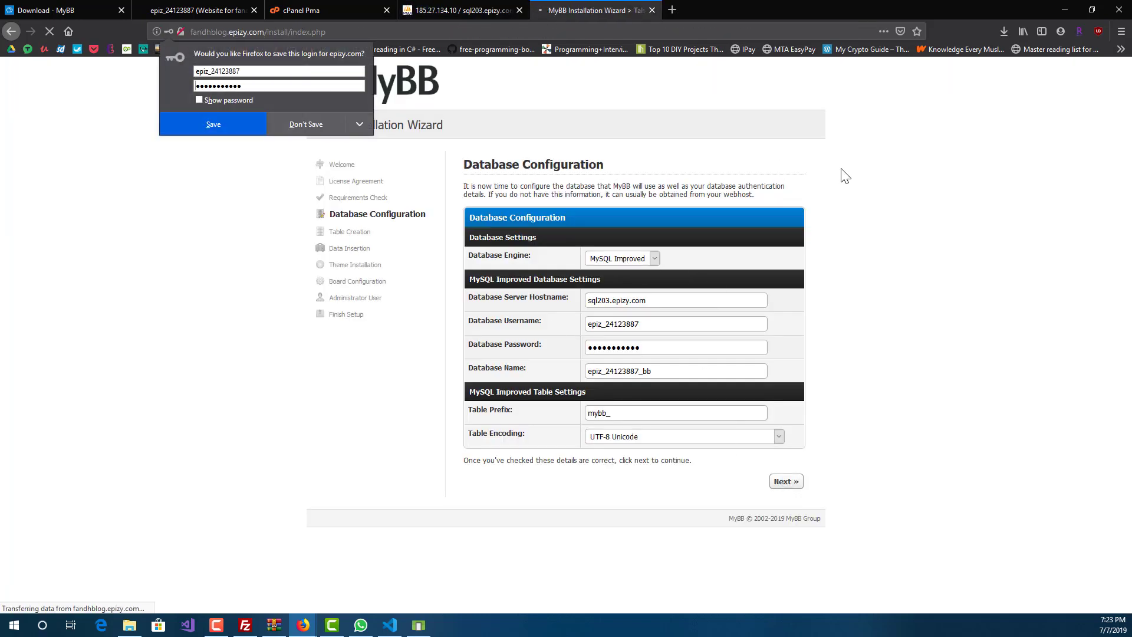
pyautogui.click(555, 236)
pyautogui.scroll(-5, 513, 235)
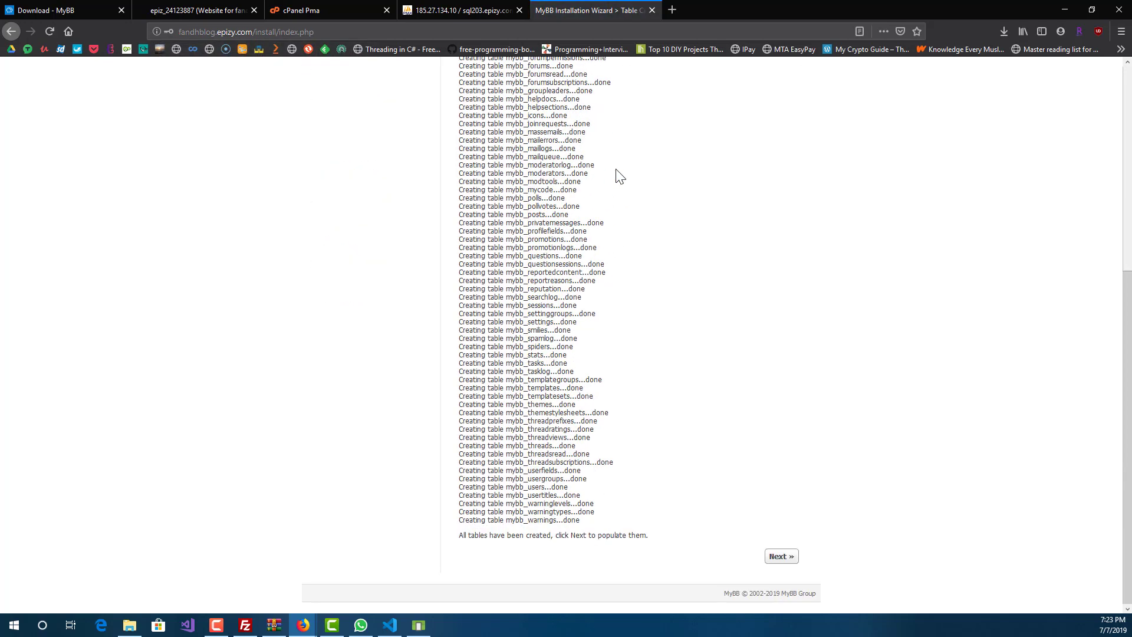
pyautogui.moveTo(484, 533); pyautogui.dragTo(631, 535)
pyautogui.click(778, 557)
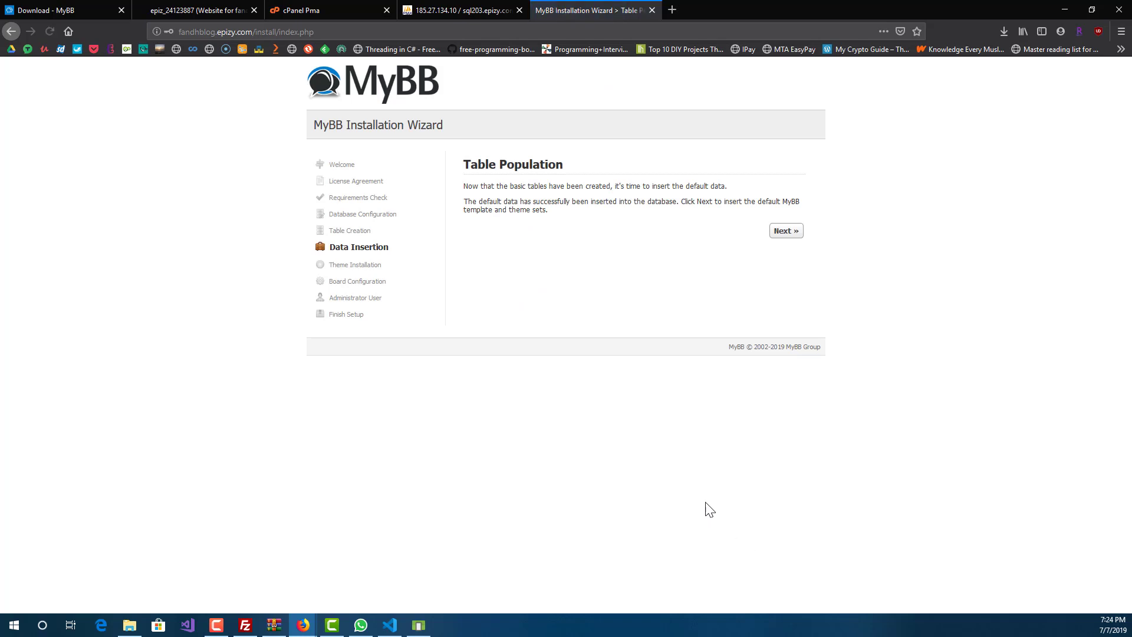
pyautogui.click(790, 231)
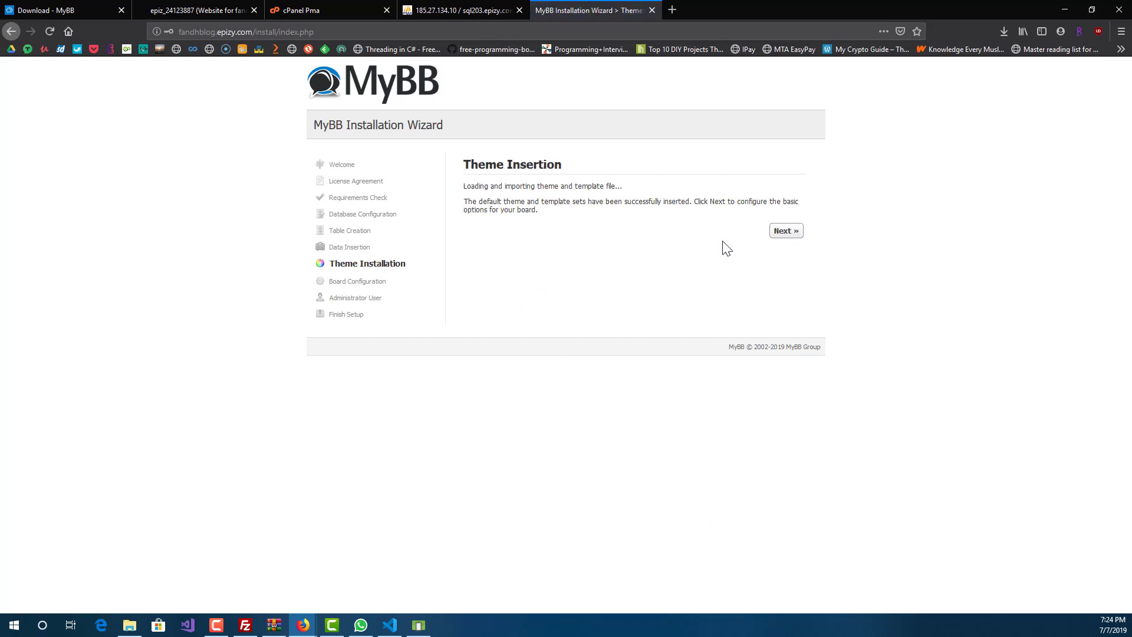
pyautogui.click(788, 237)
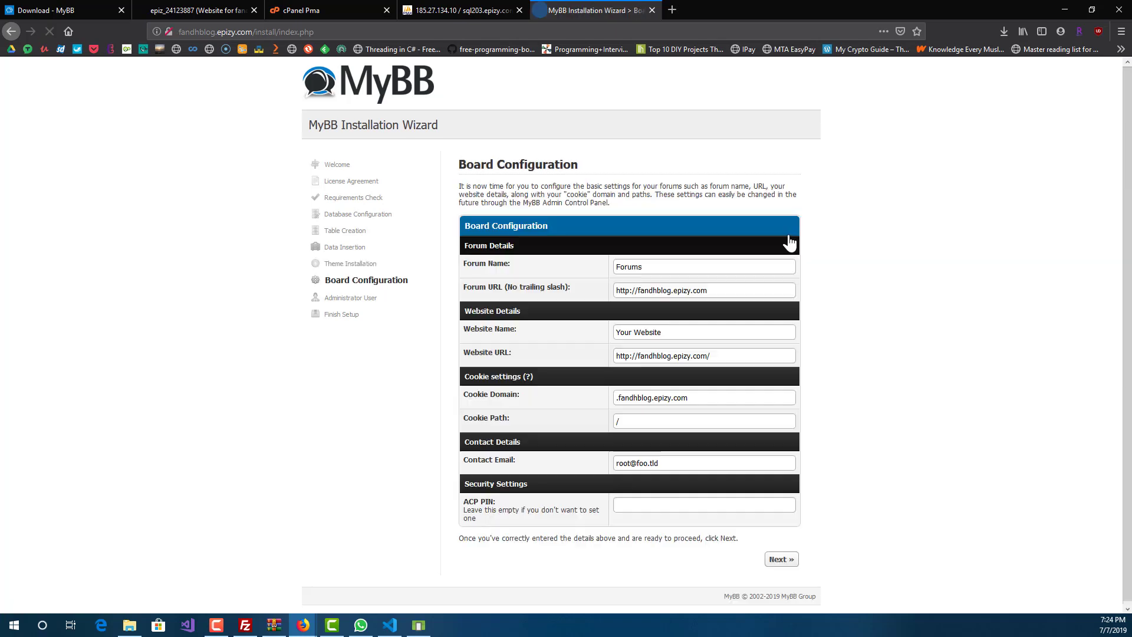
# Replace the default Forum Name "Forums" with "F & H BB" in Board Configuration.
pyautogui.click(657, 270)
pyautogui.doubleClick(657, 270)
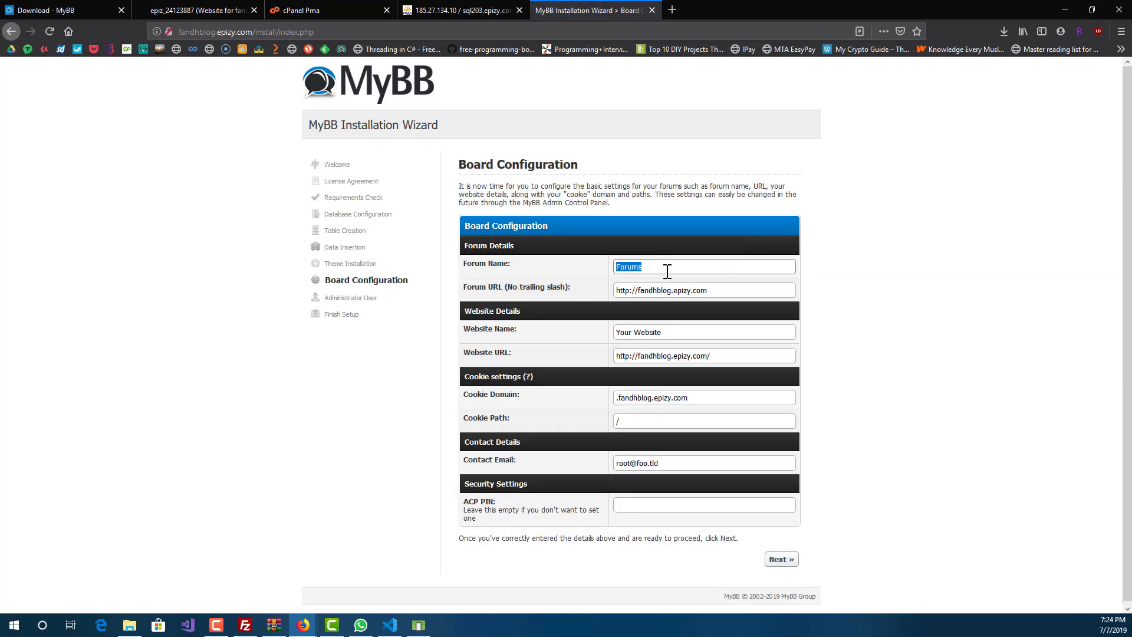
pyautogui.hotkey('ctrl', 'f')
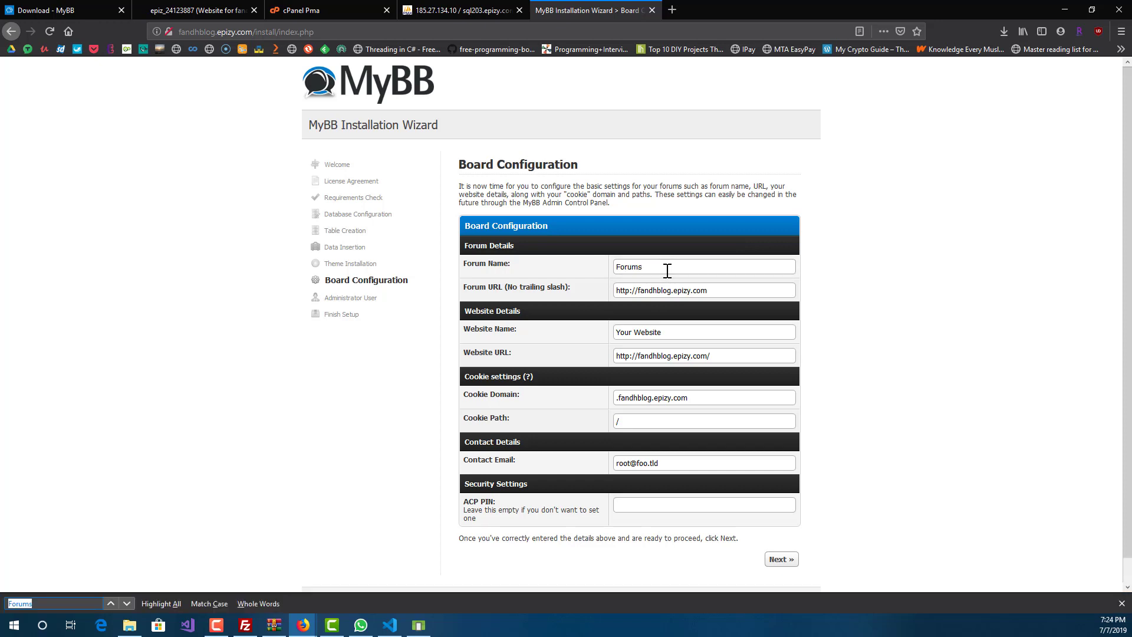
pyautogui.doubleClick(667, 270)
pyautogui.write('F an')
pyautogui.press('BackSpace')
pyautogui.press('BackSpace')
pyautogui.write('& H BB')
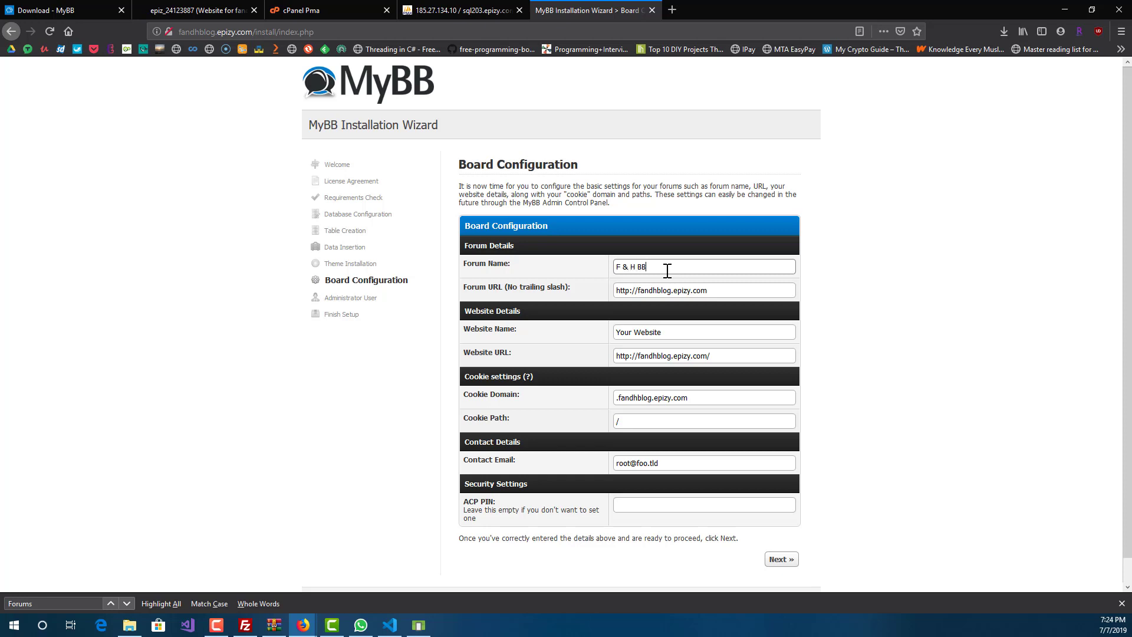
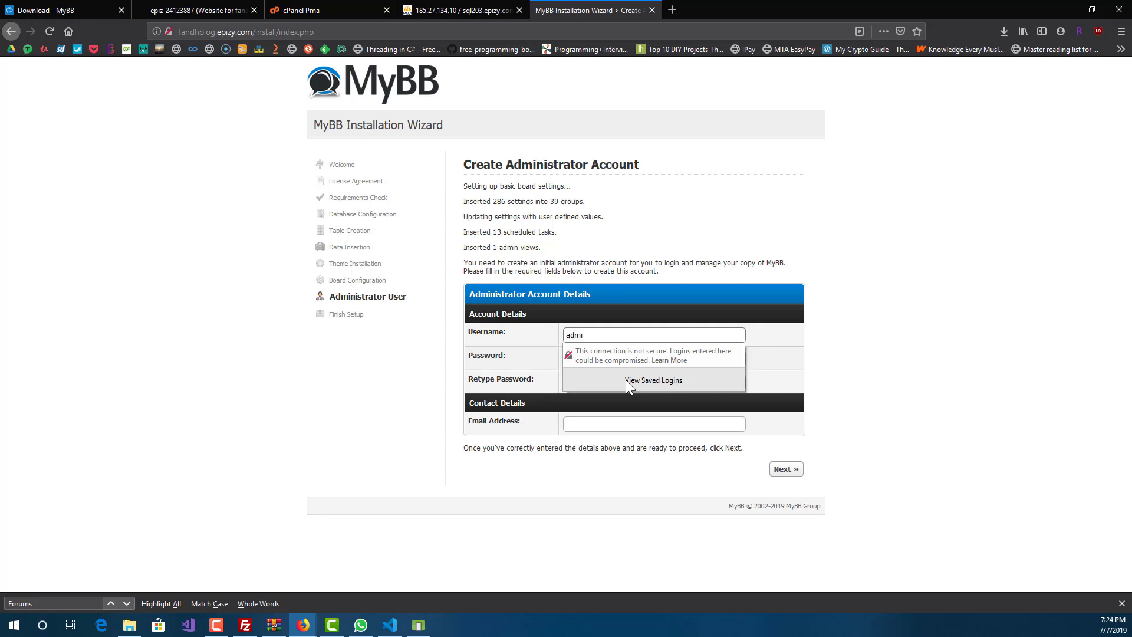
# Enter the administrator password, its confirmation and an e-mail address, then submit the account.
pyautogui.press('Tab')
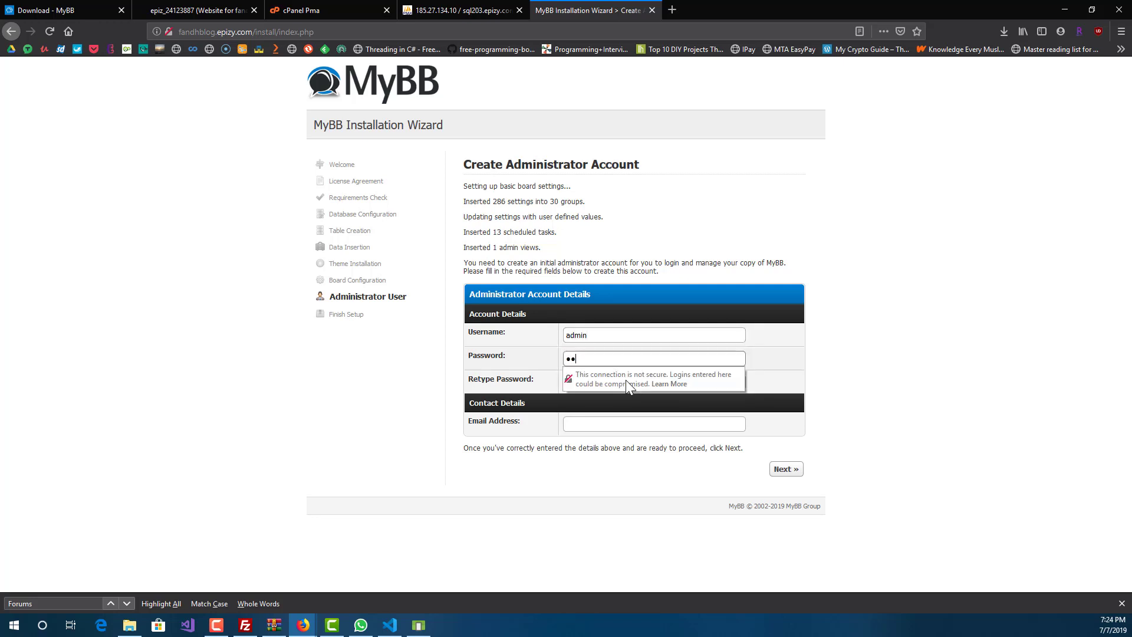
pyautogui.press('Tab')
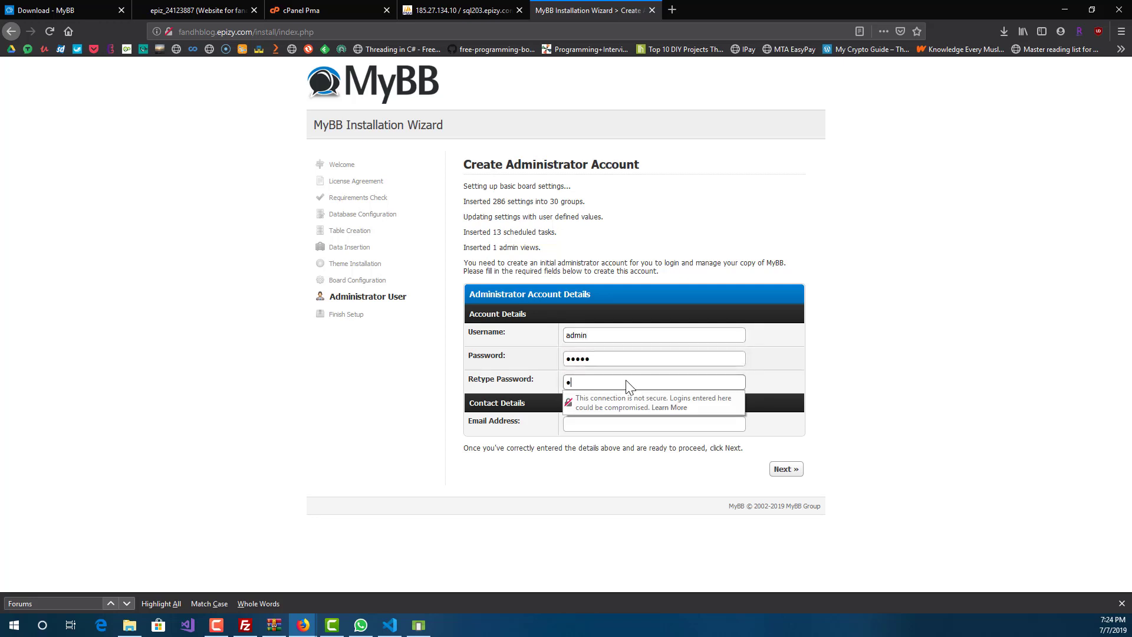
pyautogui.press('Tab')
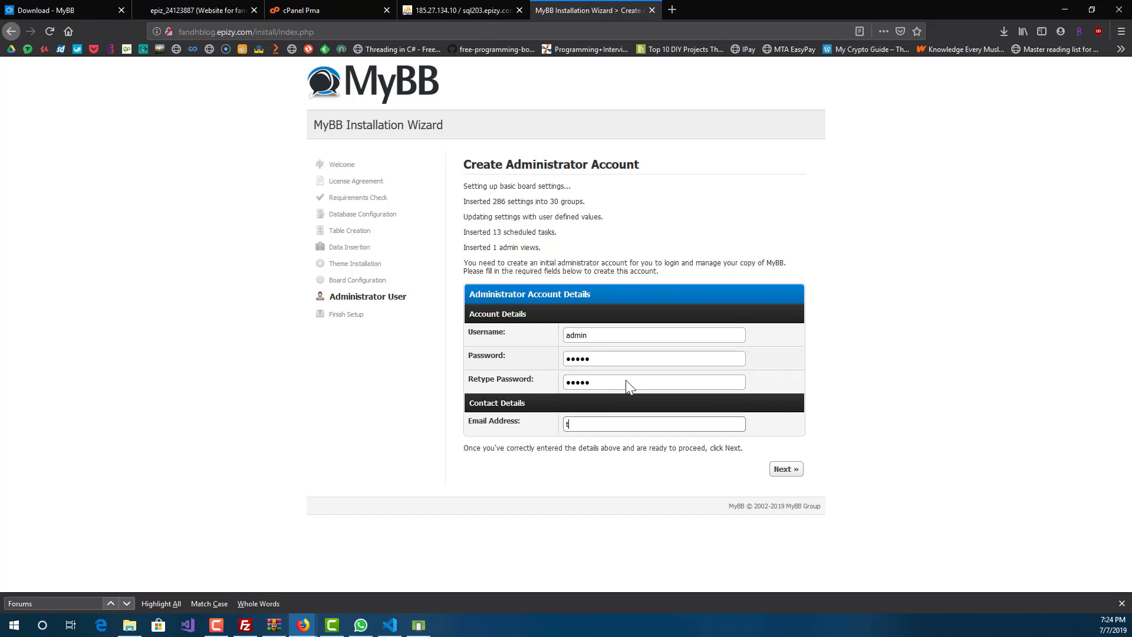
pyautogui.write('test@test.com')
pyautogui.click(779, 471)
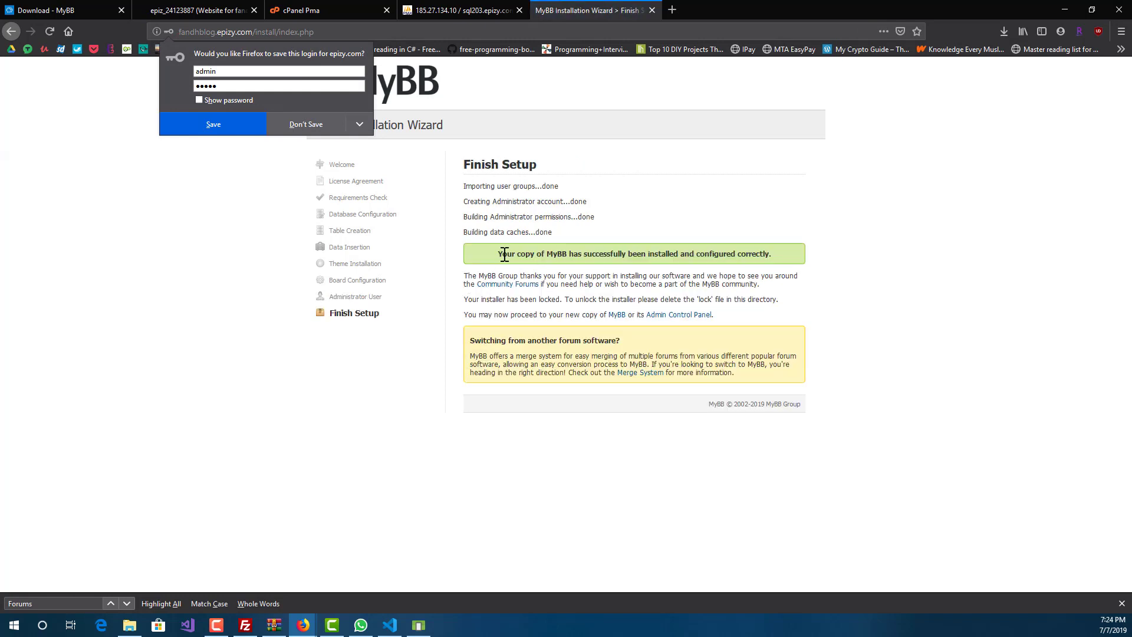
# Select parts of the success message confirming the board was installed and configured.
pyautogui.moveTo(499, 253); pyautogui.dragTo(734, 257)
pyautogui.doubleClick(731, 254)
pyautogui.tripleClick(732, 268)
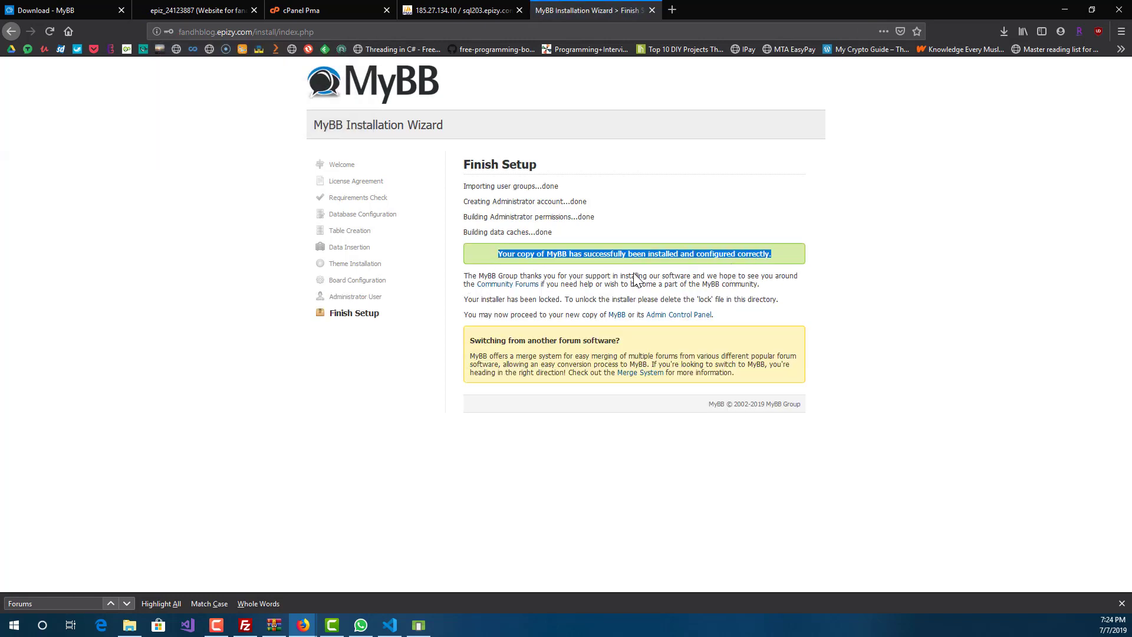
pyautogui.click(600, 267)
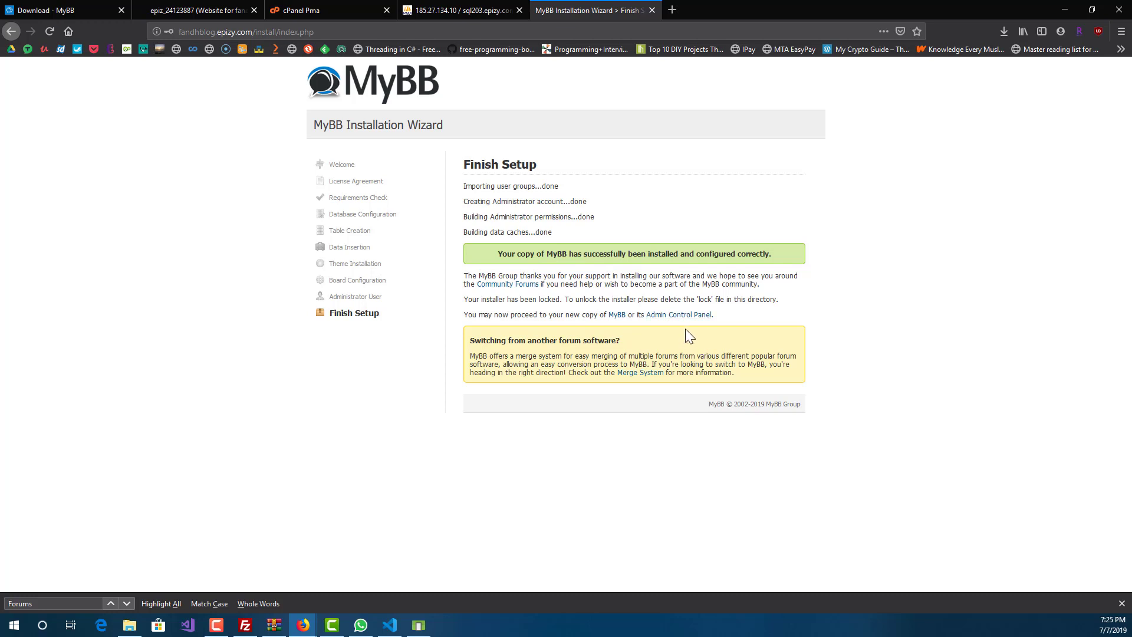
# View the live forum index and admin profile, then return to Finish Setup and open the Admin CP.
pyautogui.click(617, 316)
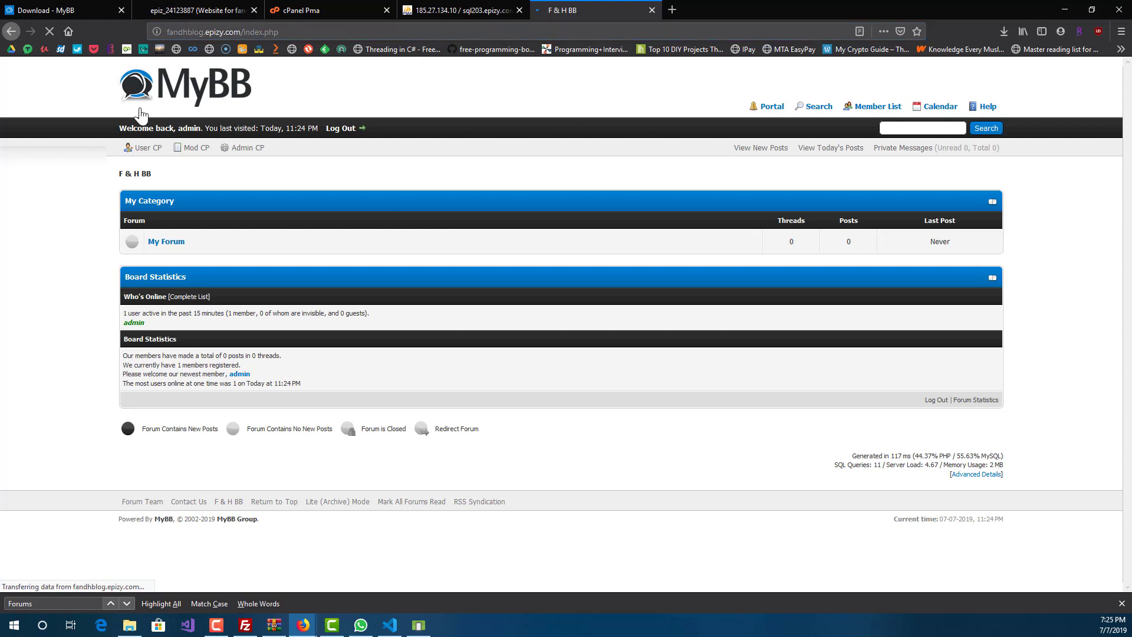
pyautogui.click(189, 128)
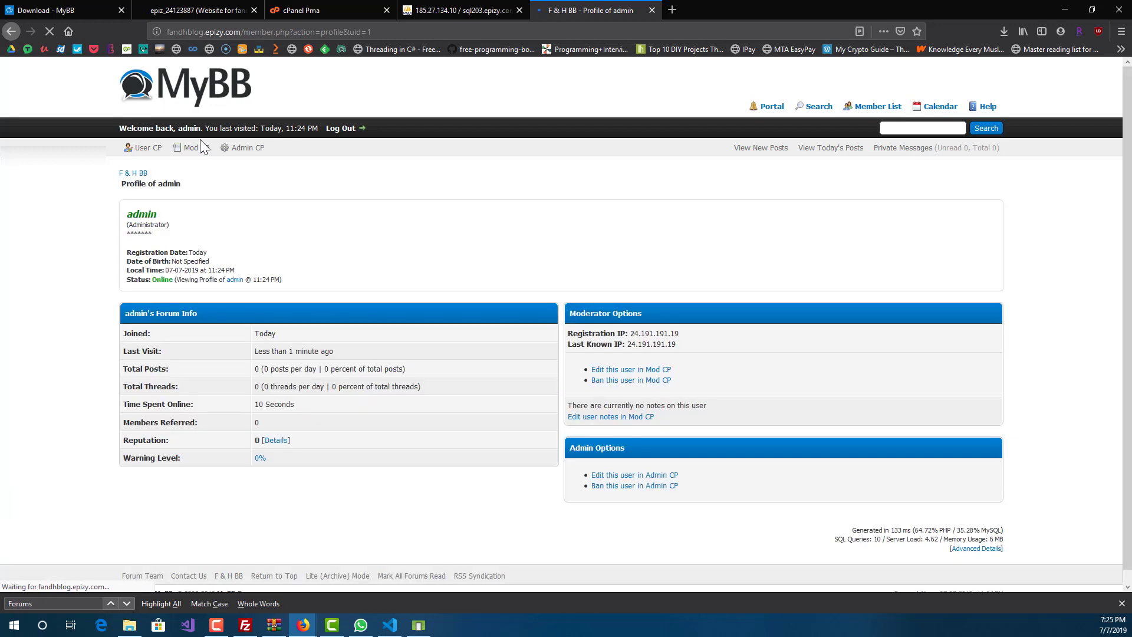
pyautogui.click(13, 29)
pyautogui.click(15, 31)
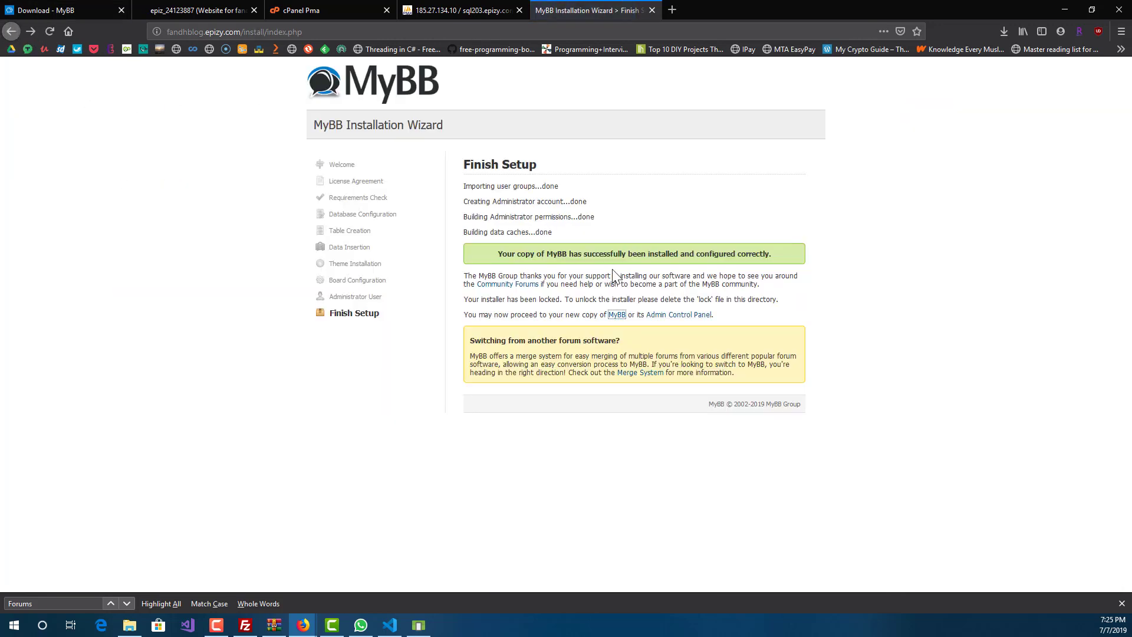
pyautogui.click(667, 318)
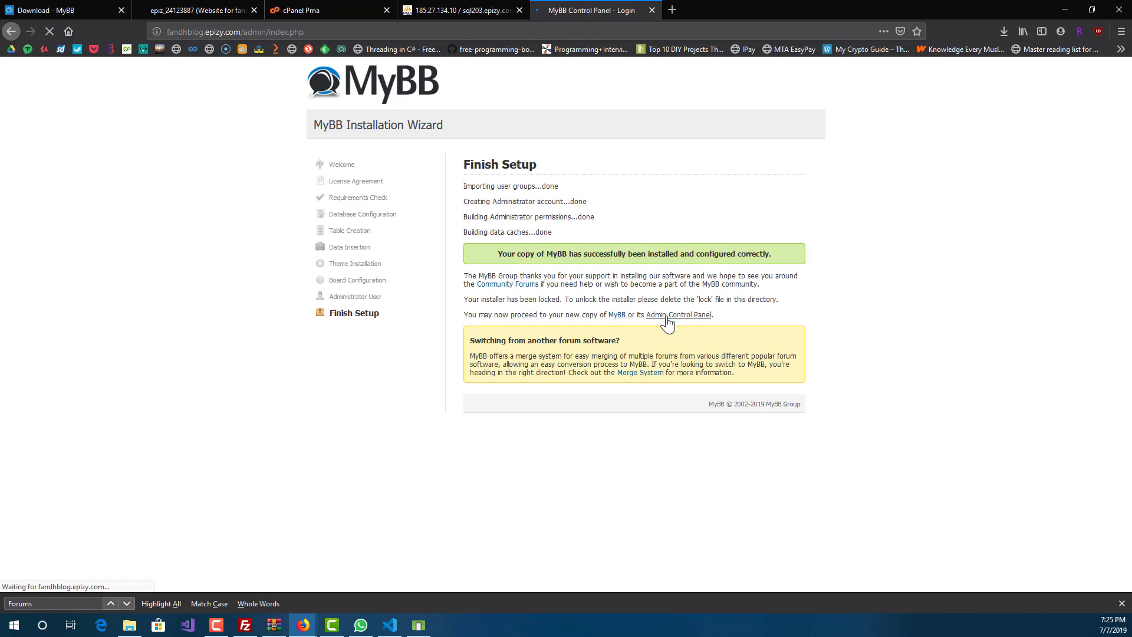
# Log into the Admin CP as admin with the account password, dismissing the save-login prompt.
pyautogui.click(574, 221)
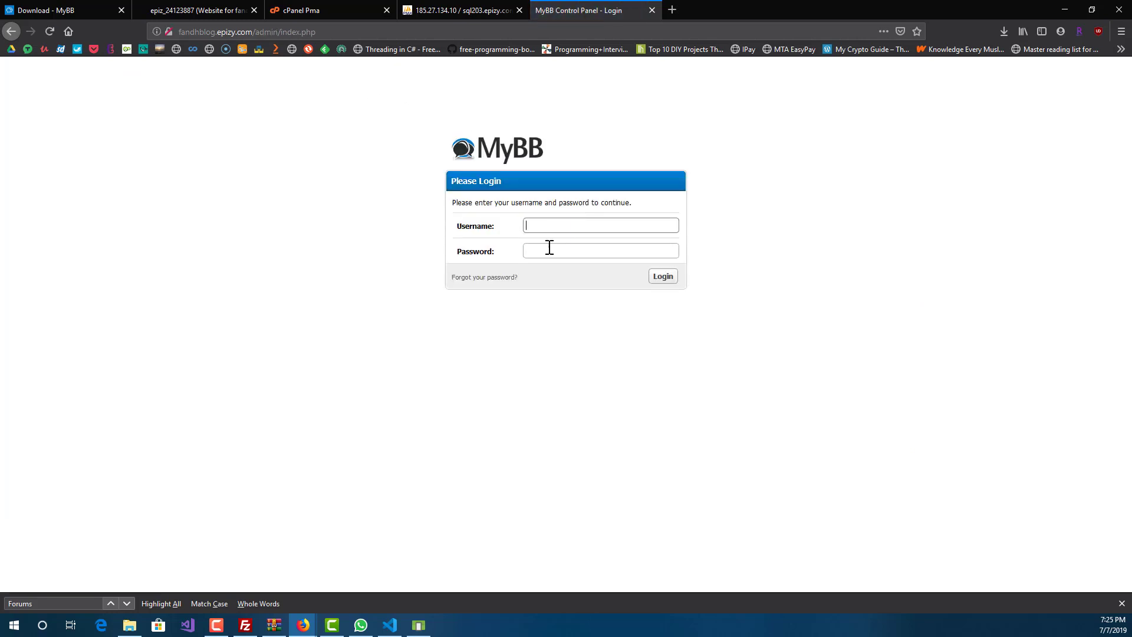
pyautogui.write('adm')
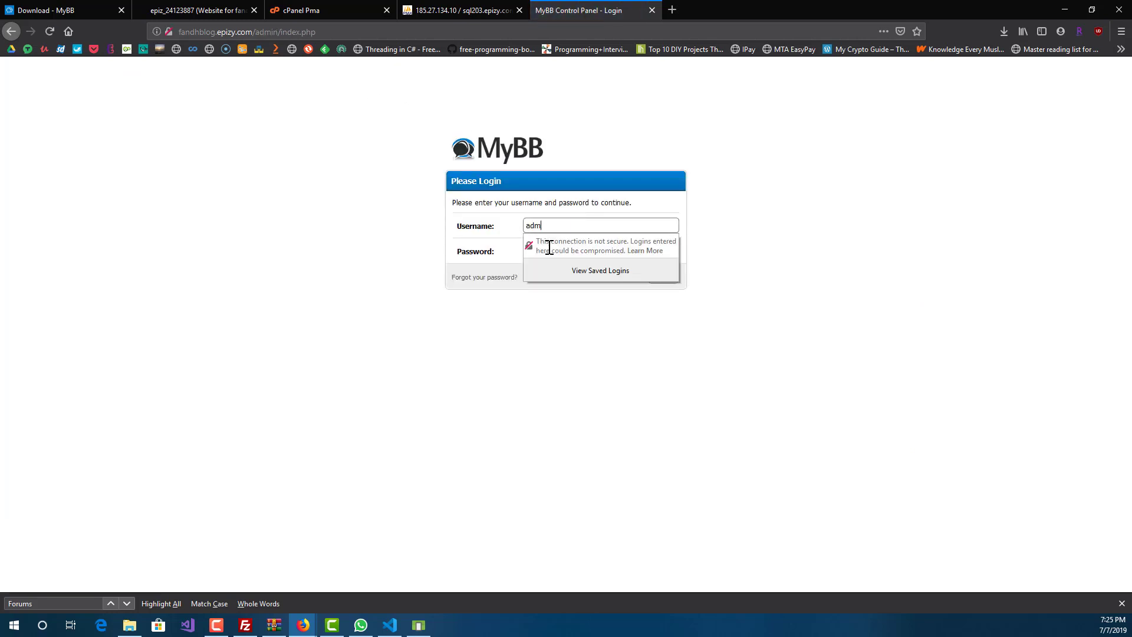
pyautogui.write(',in')
pyautogui.press('Tab')
pyautogui.write('•••••')
pyautogui.press('Return')
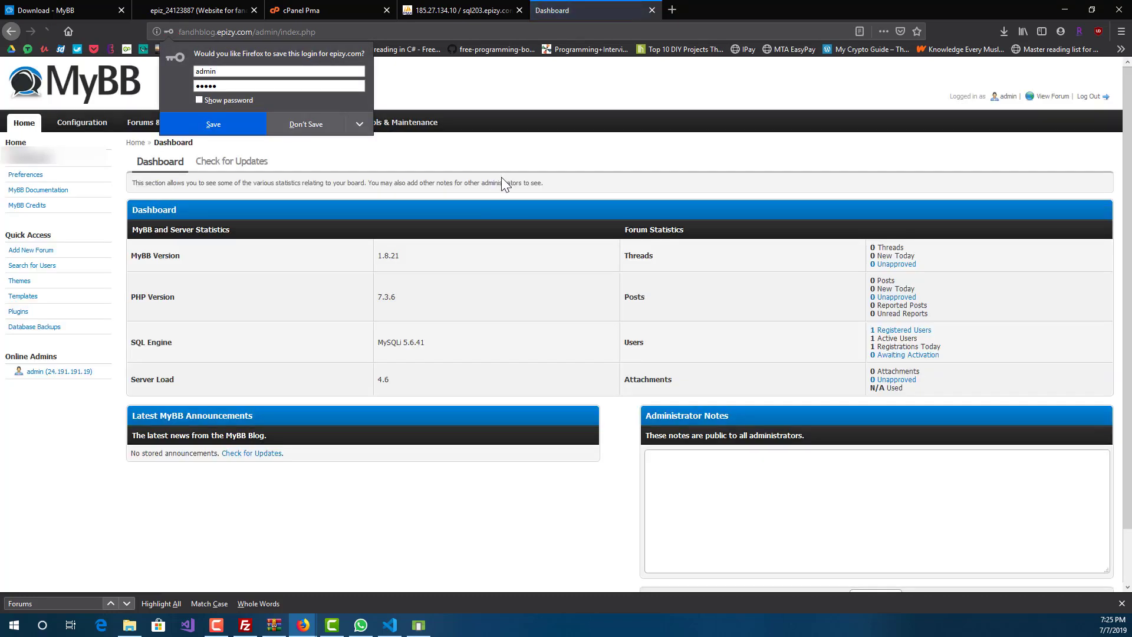
pyautogui.click(501, 177)
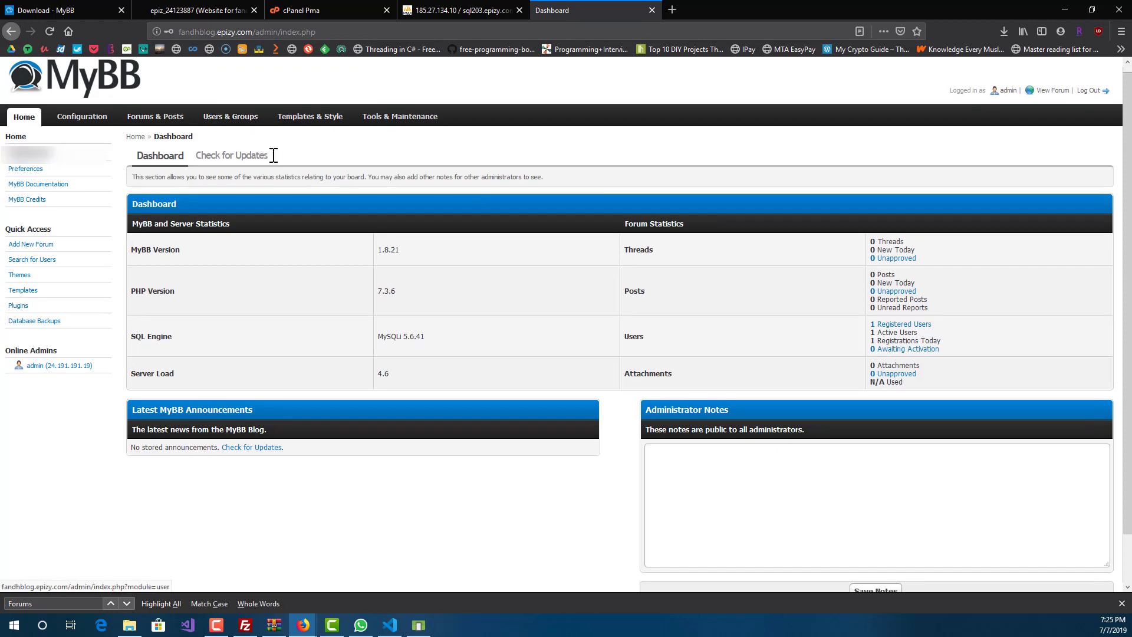
# Review the dashboard, admin Preferences and board Configuration settings, then return to the dashboard.
pyautogui.scroll(-2, 277, 171)
pyautogui.scroll(2, 280, 179)
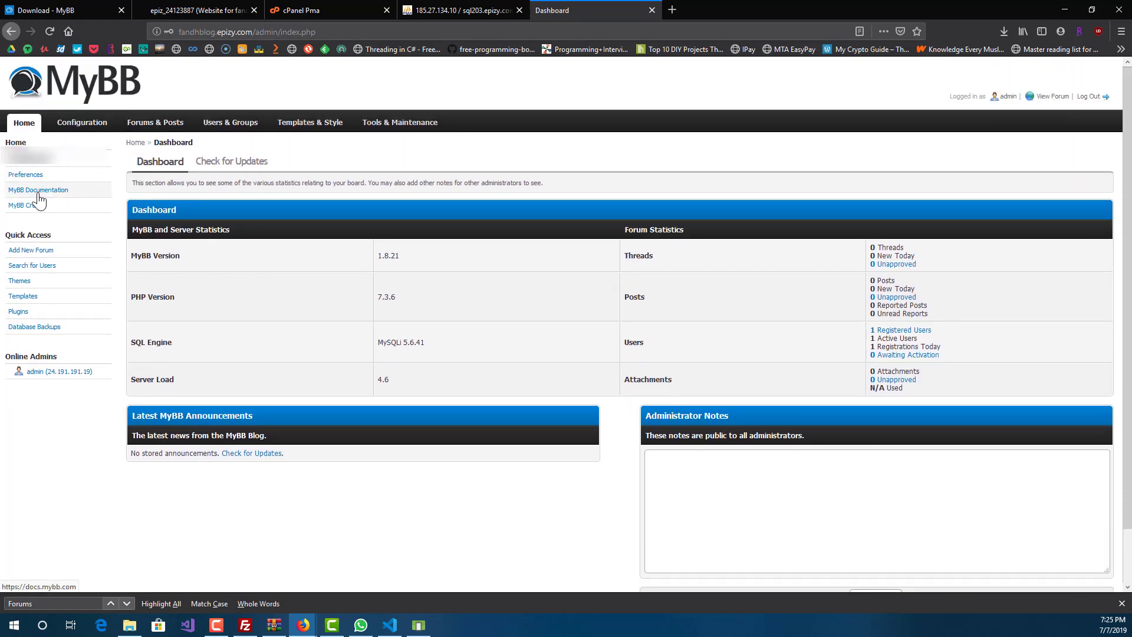
pyautogui.click(24, 175)
pyautogui.click(83, 123)
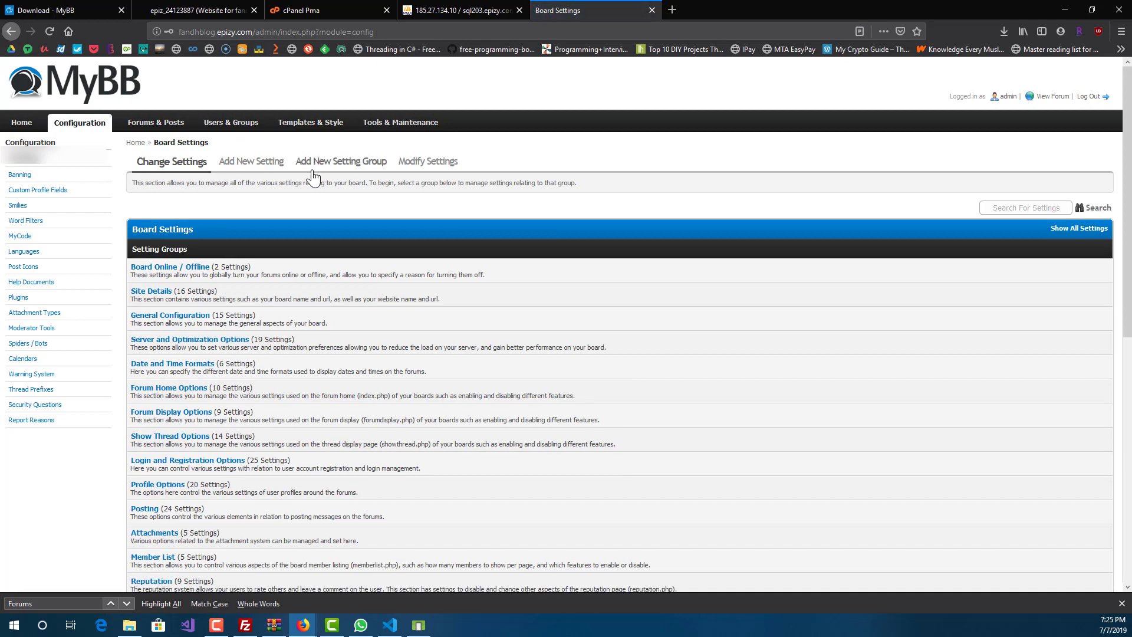
pyautogui.scroll(-8, 245, 253)
pyautogui.scroll(8, 484, 201)
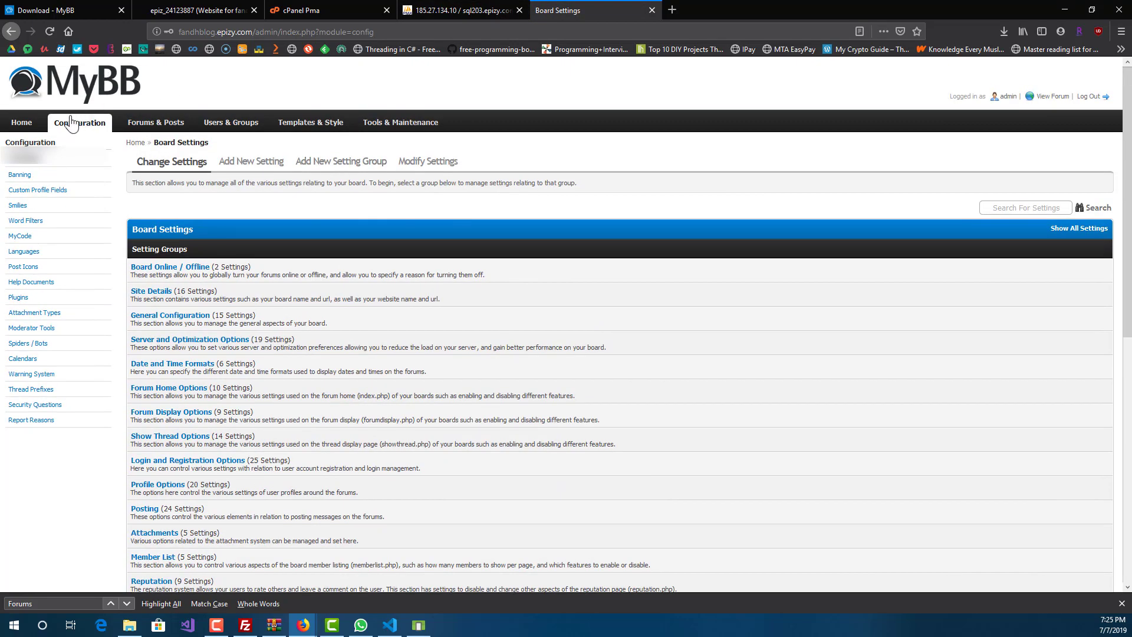
pyautogui.click(22, 124)
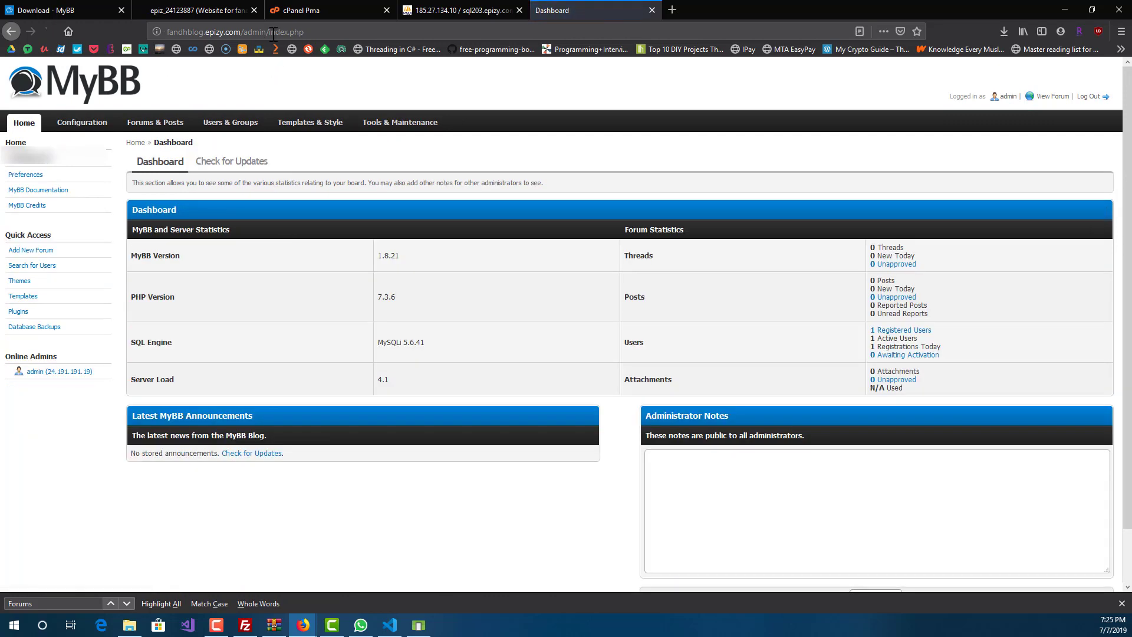
# Remove admin/index.php from the web address to load the forum front page.
pyautogui.moveTo(243, 32); pyautogui.dragTo(323, 29)
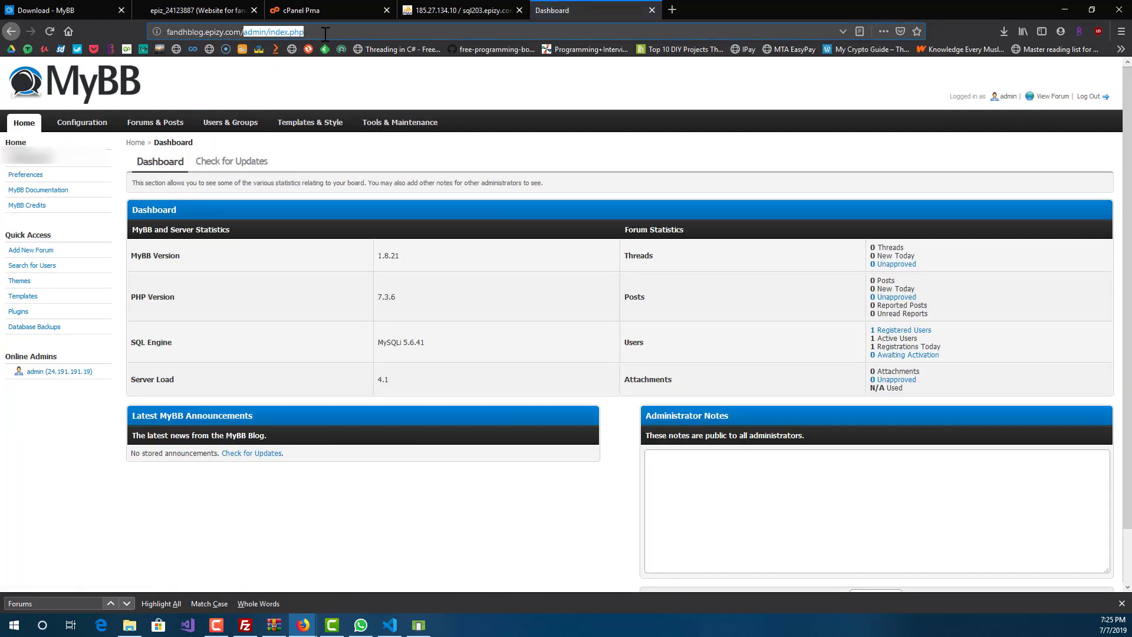
pyautogui.press('BackSpace')
pyautogui.press('Return')
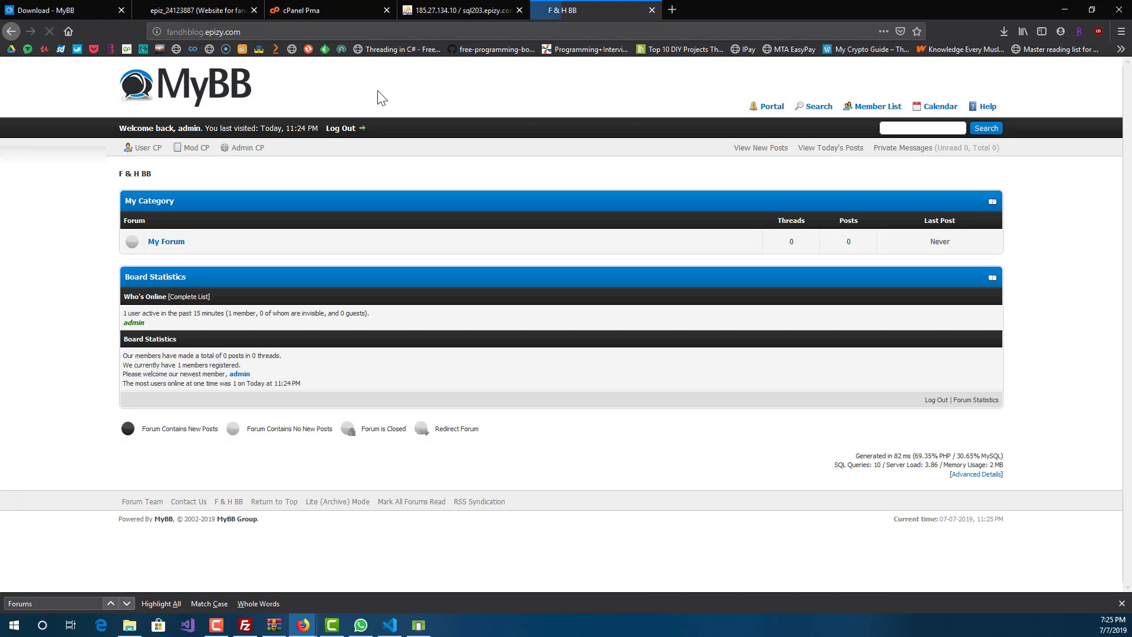
pyautogui.moveTo(356, 69); pyautogui.dragTo(558, 432)
pyautogui.click(558, 432)
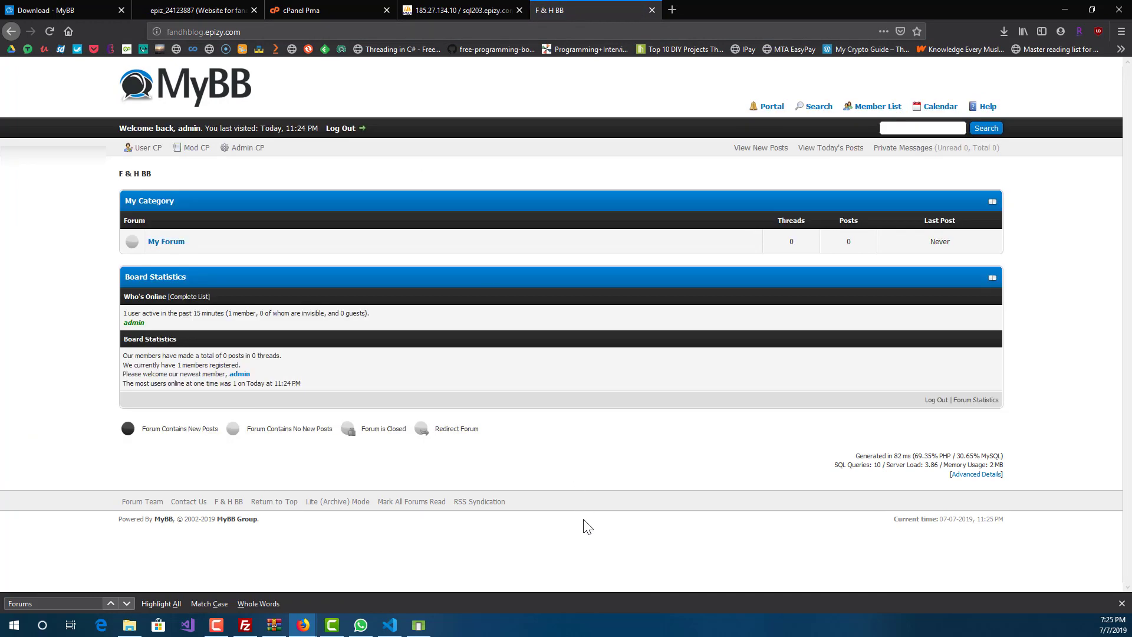
pyautogui.moveTo(586, 525); pyautogui.dragTo(1091, 538)
pyautogui.click(1122, 603)
pyautogui.click(1069, 502)
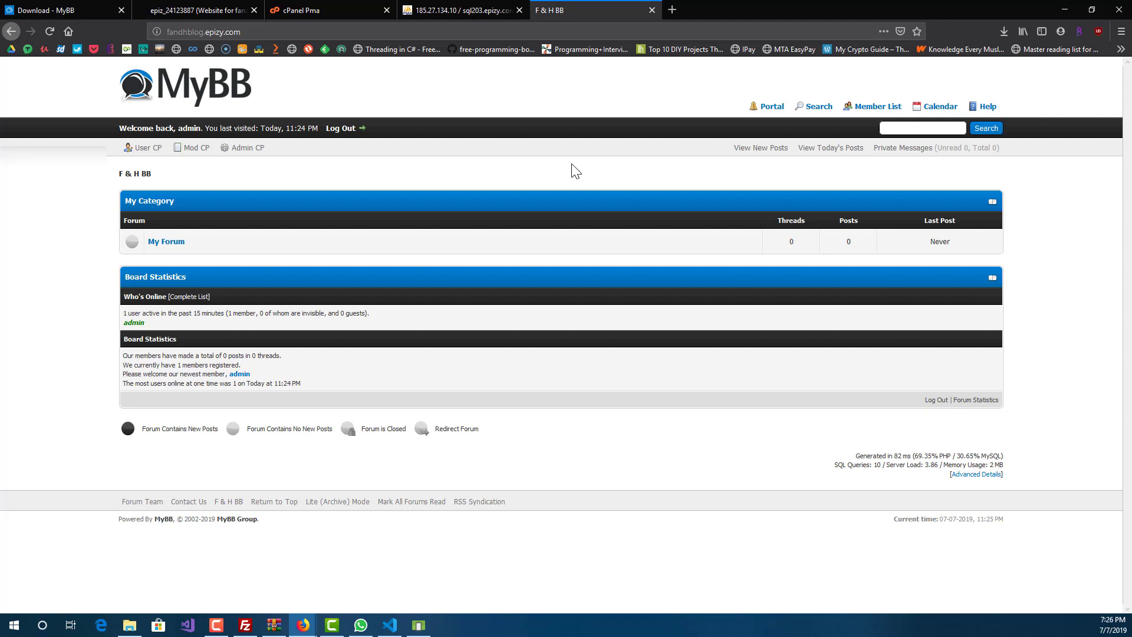
pyautogui.click(188, 6)
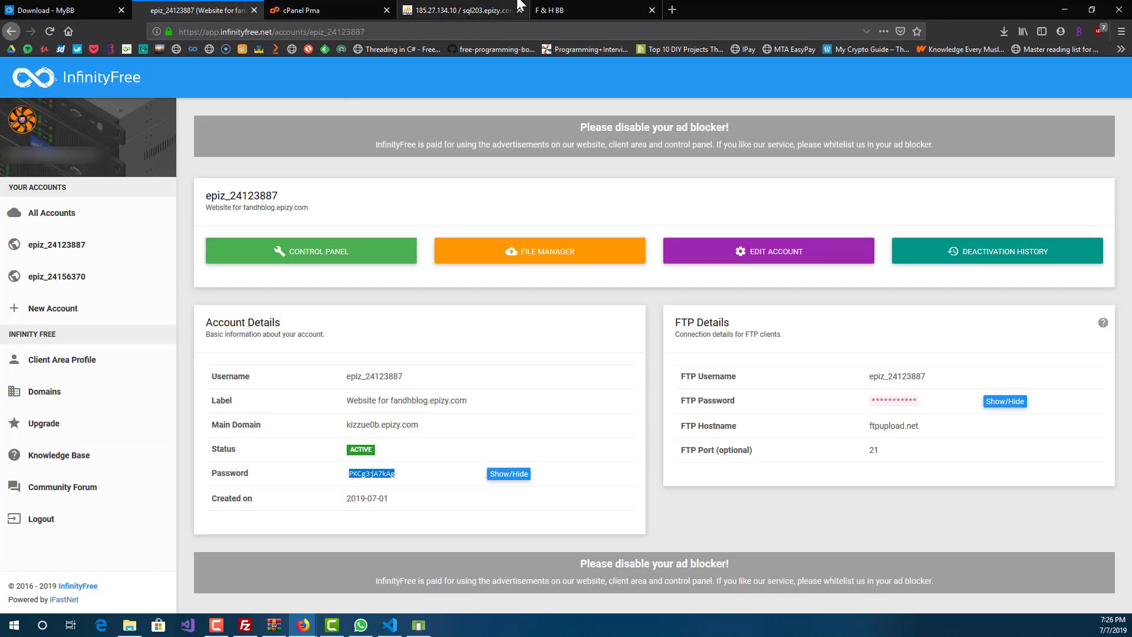
pyautogui.click(546, 10)
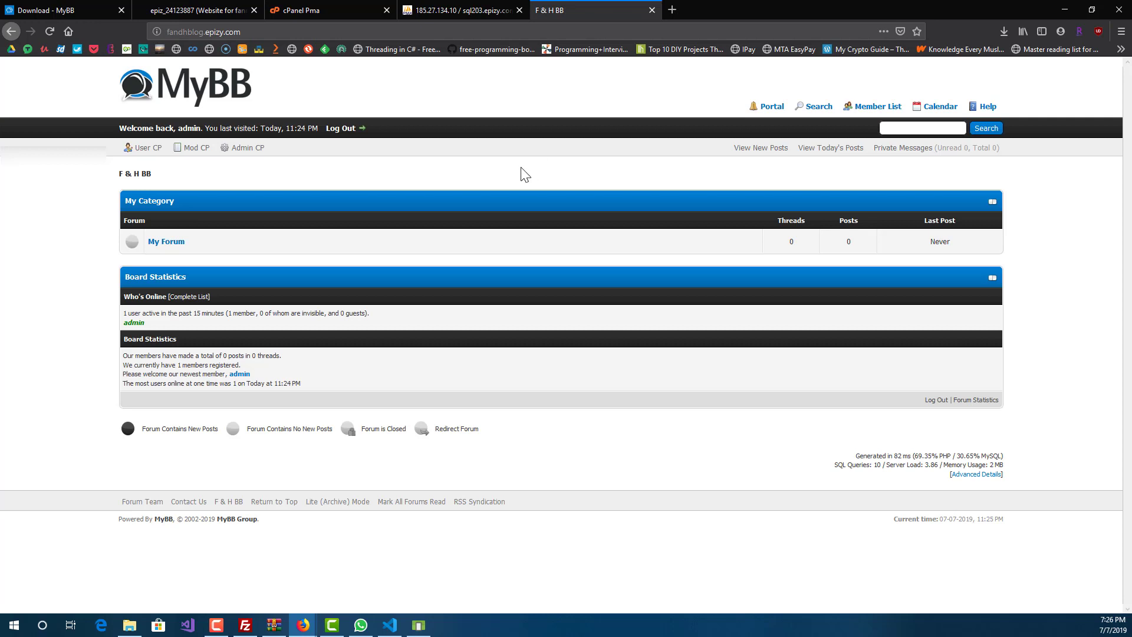